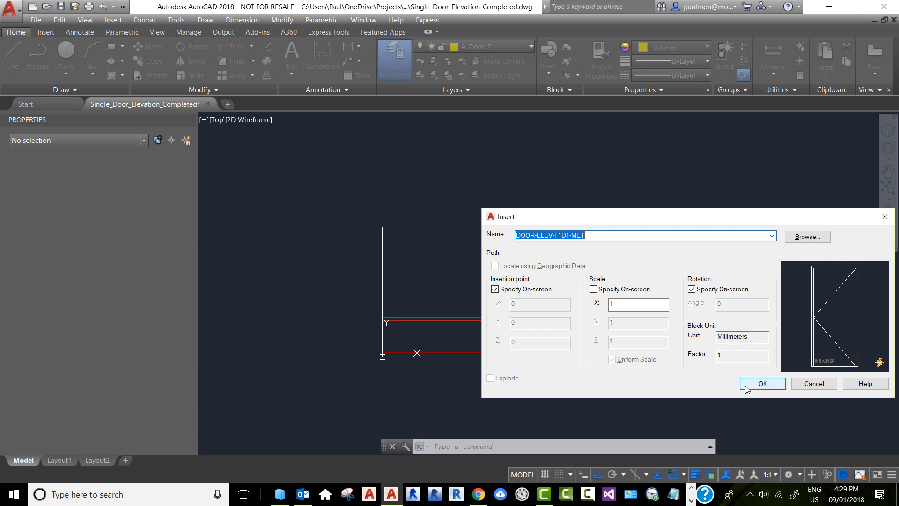
Insert the DOOR-ELEV-F1D1-MET block onto the wall elevation's base line with a Nearest snap, keeping the rotation at 0.
click(762, 384)
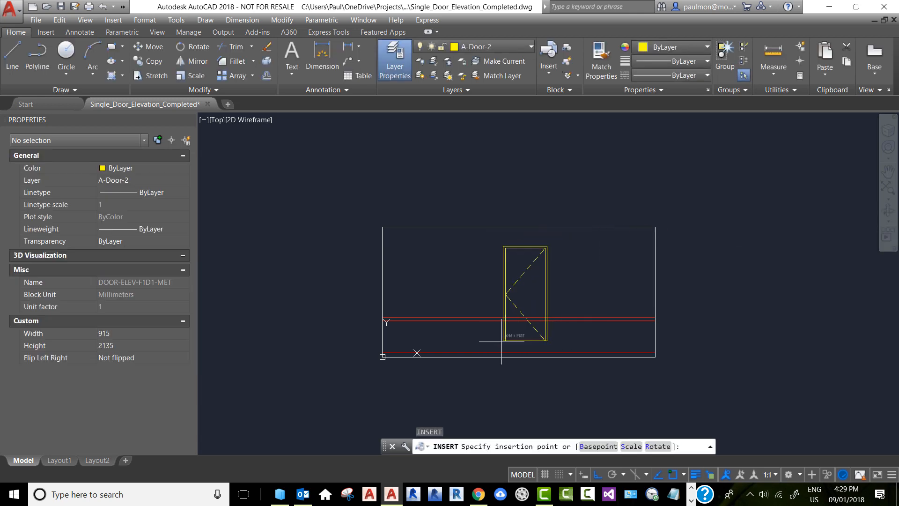
shift+right_click(511, 319)
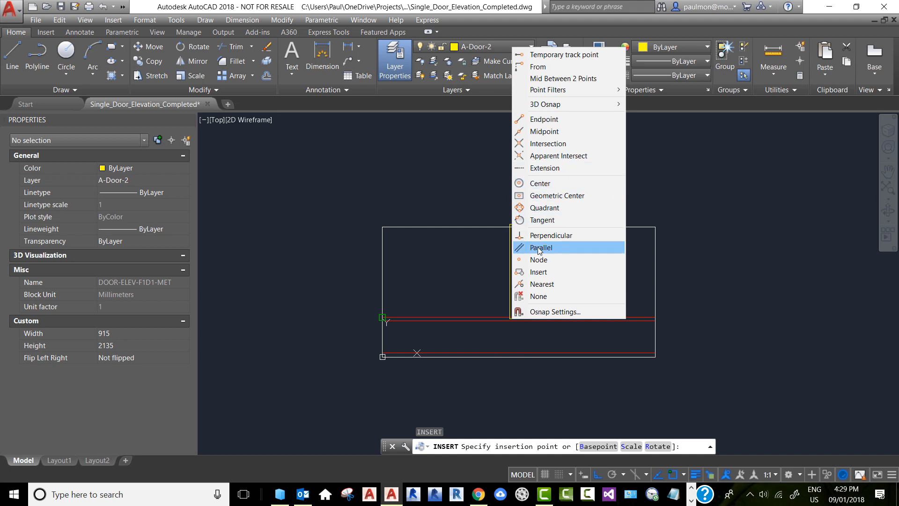
click(542, 284)
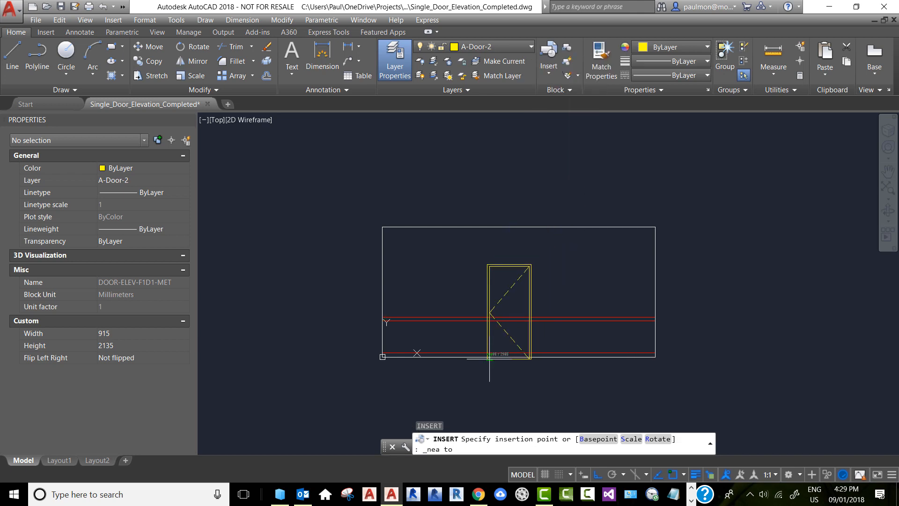
click(489, 357)
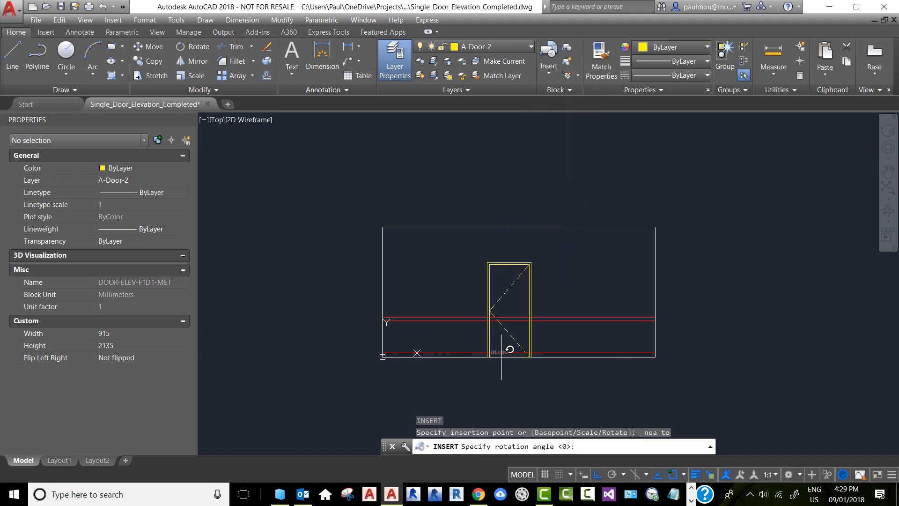
click(634, 380)
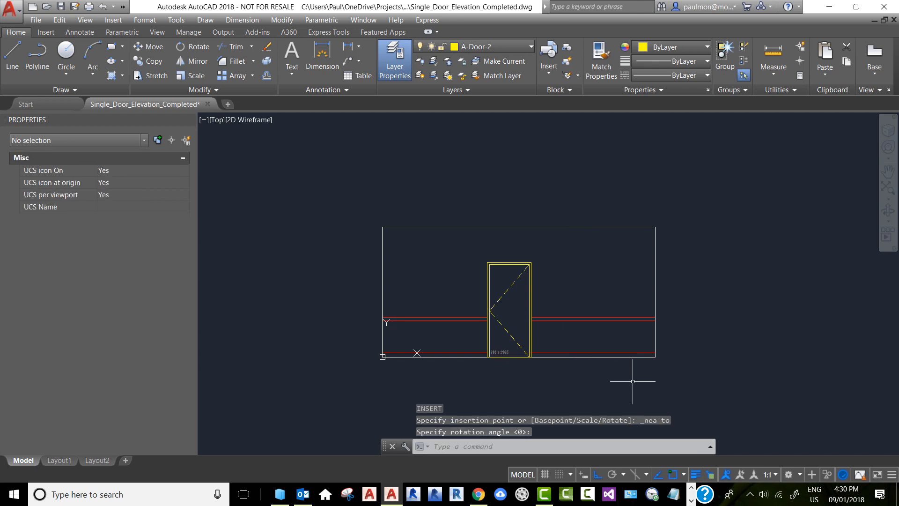
key(Escape)
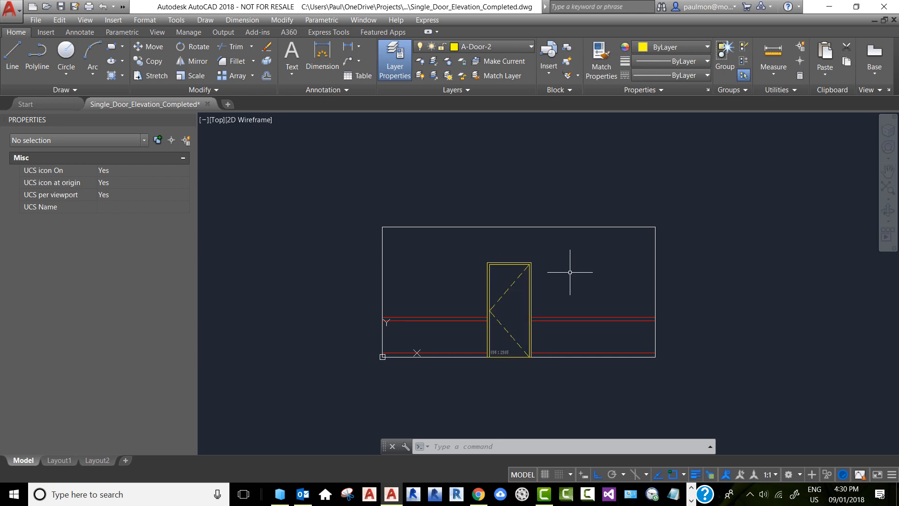
Move the door block horizontally to the right along the wall's base line.
text(m)
key(Return)
click(565, 254)
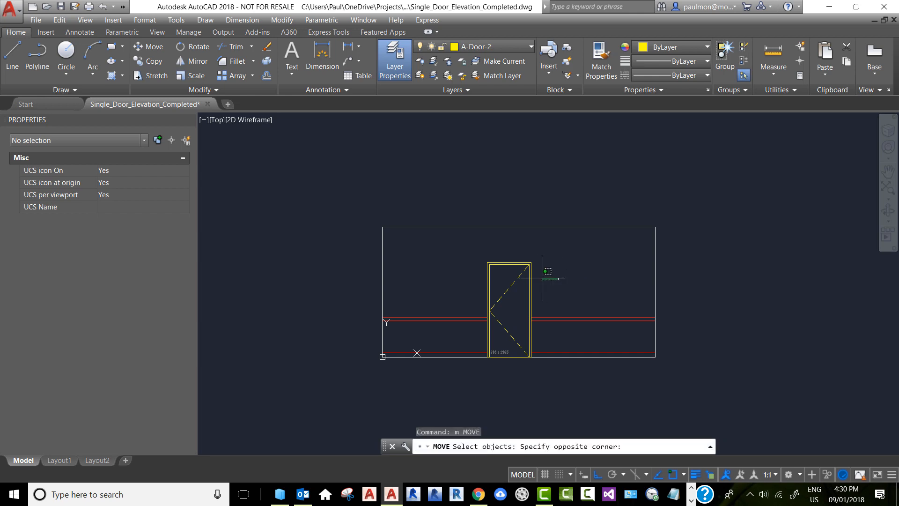
click(486, 359)
key(Return)
click(564, 277)
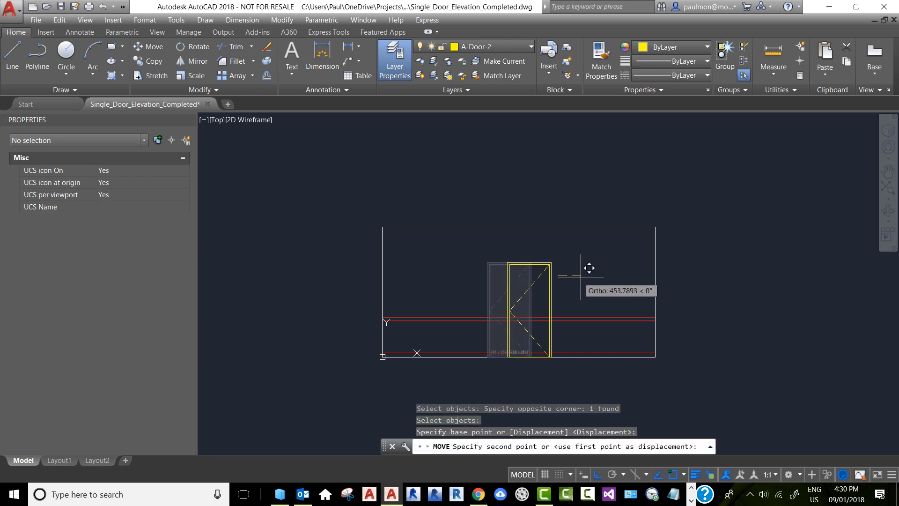
click(596, 276)
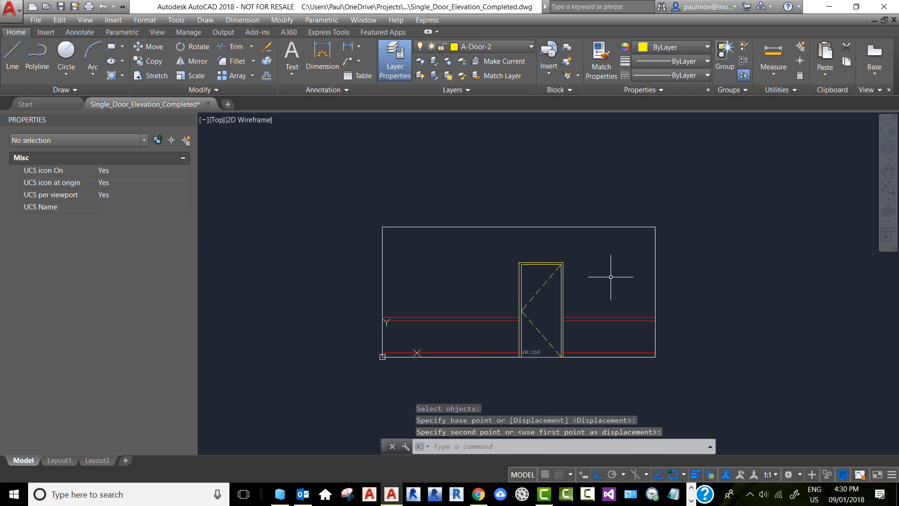
Stretch the door block's width to 1220 with its width grip, and regenerate the drawing to update the size label.
scroll(564, 337, up, 2)
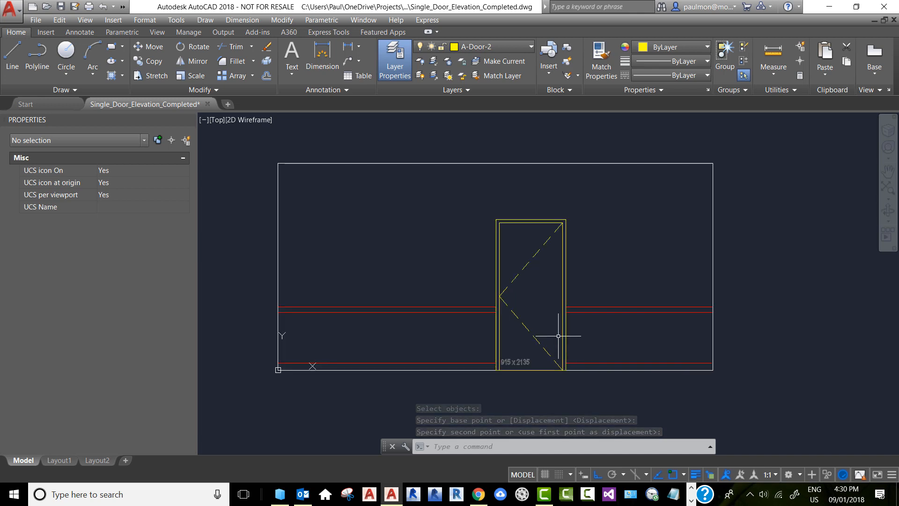
click(591, 337)
click(564, 327)
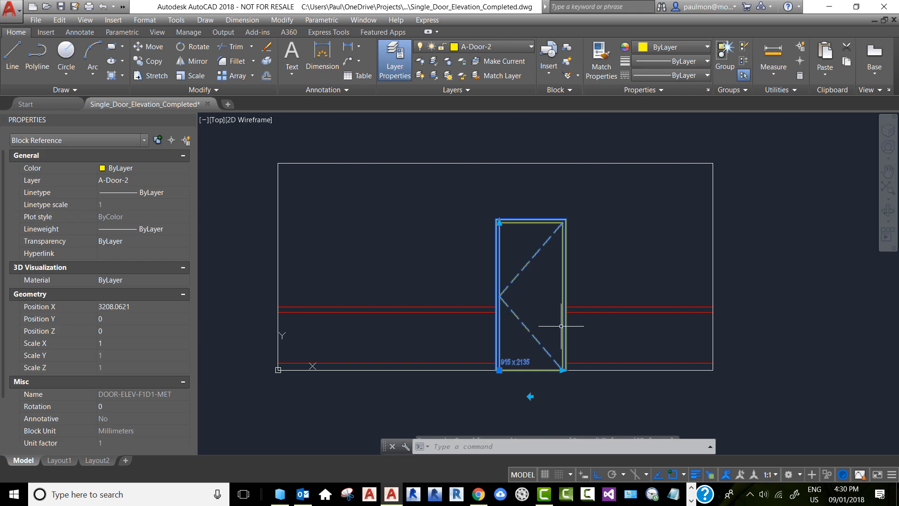
click(563, 370)
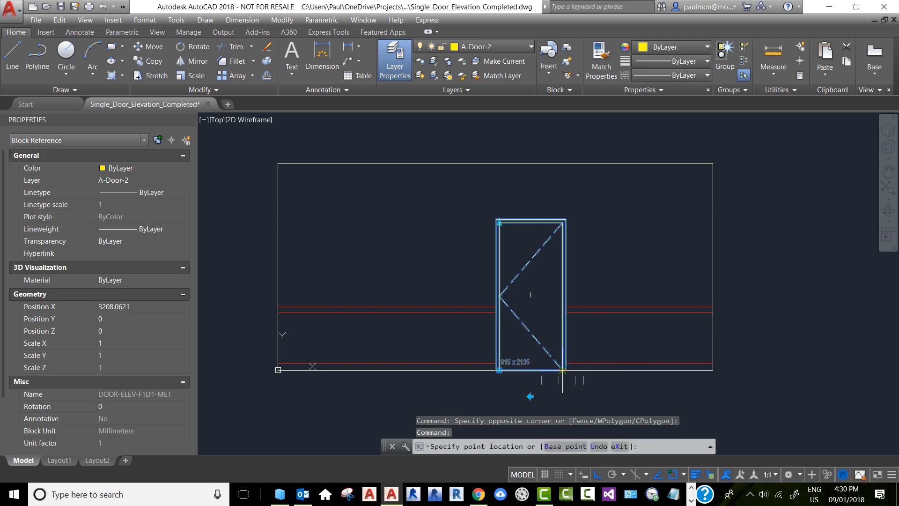
click(586, 377)
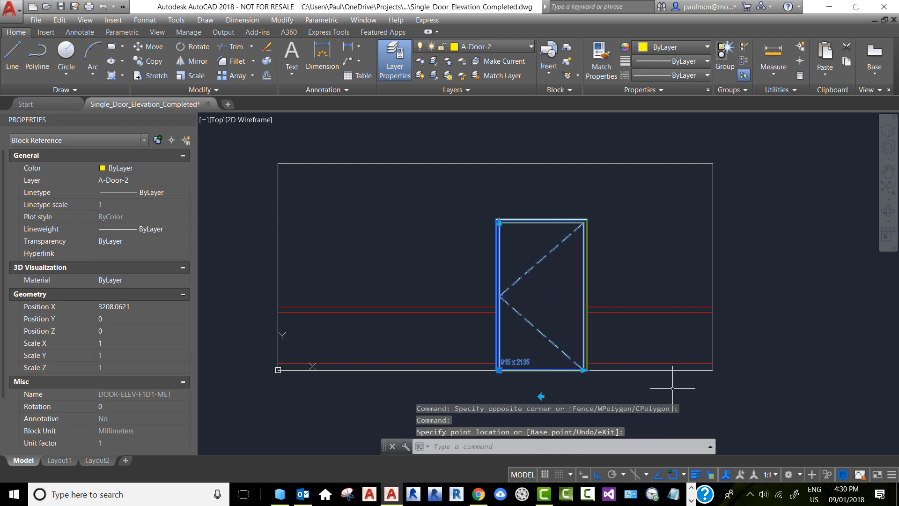
key(Escape)
key(Escape)
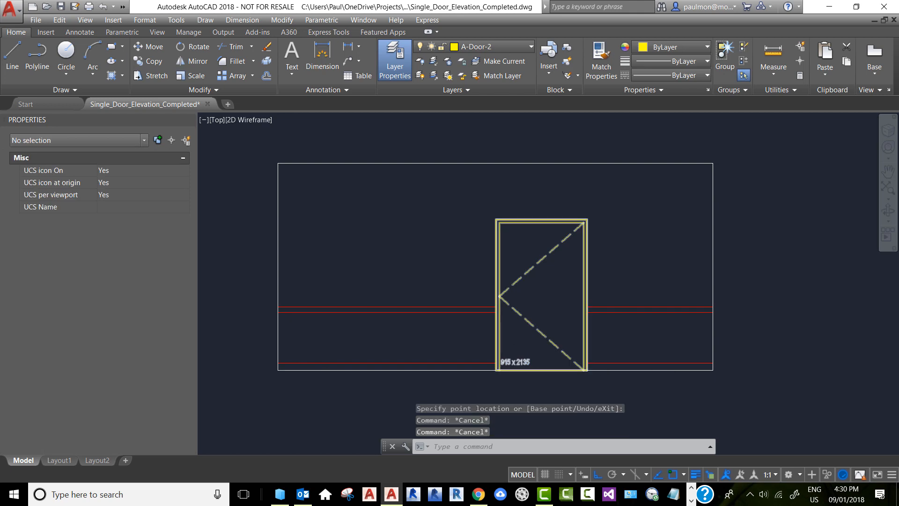
scroll(514, 370, up, 2)
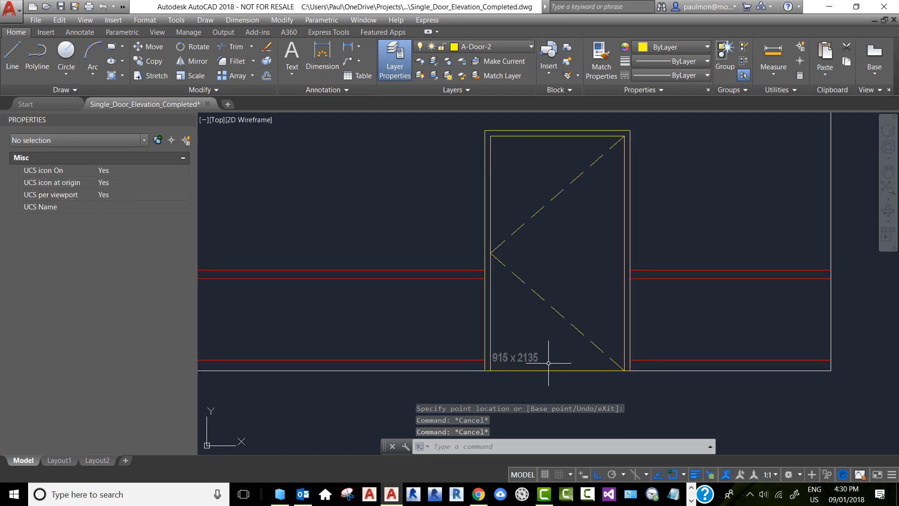
text(rea)
key(Return)
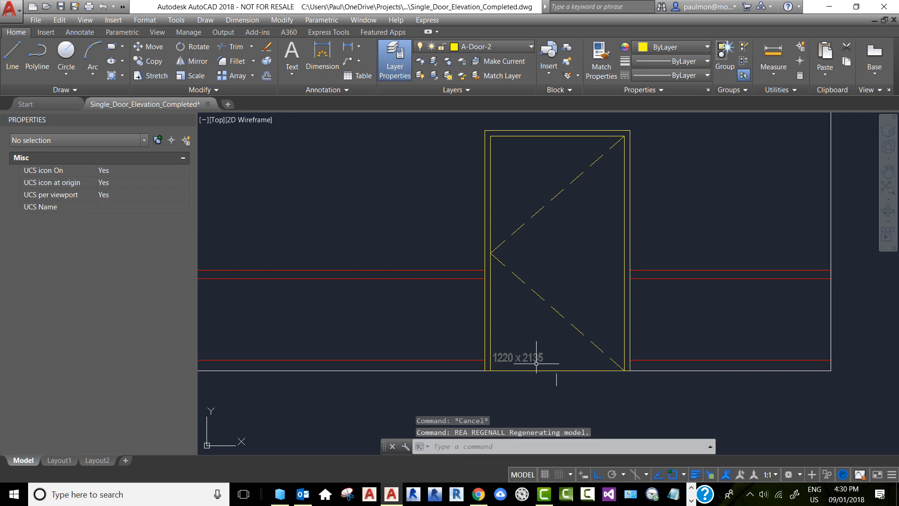
Set the door block's width to 860 with its width grip, and regenerate the drawing to update the size label.
click(643, 327)
click(609, 326)
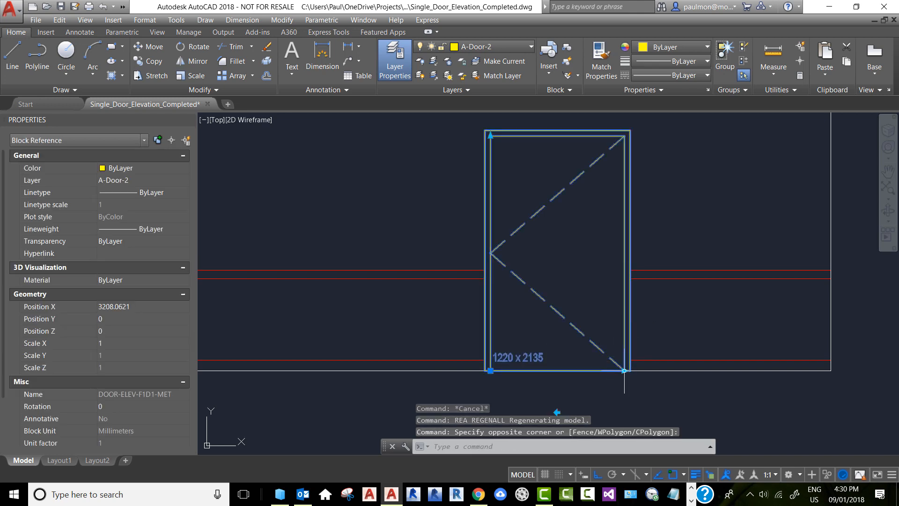
click(625, 371)
click(586, 381)
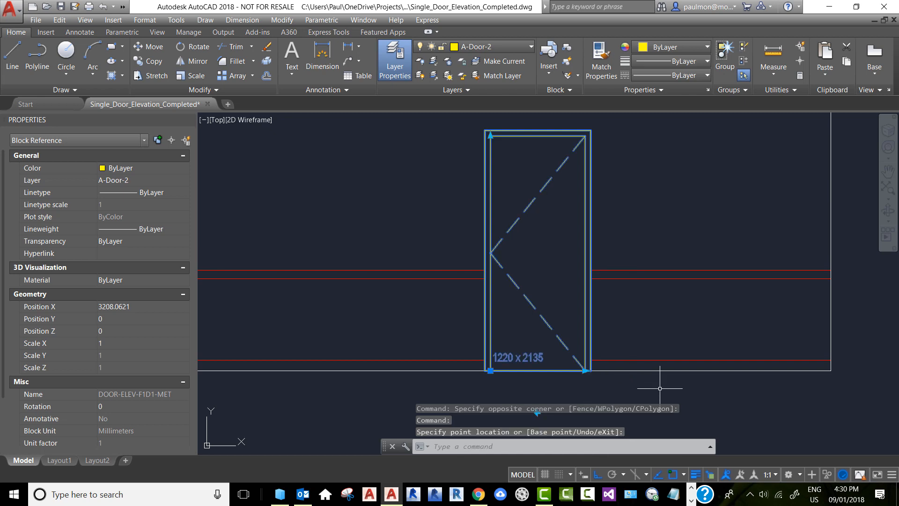
key(Escape)
key(Escape)
text(rea)
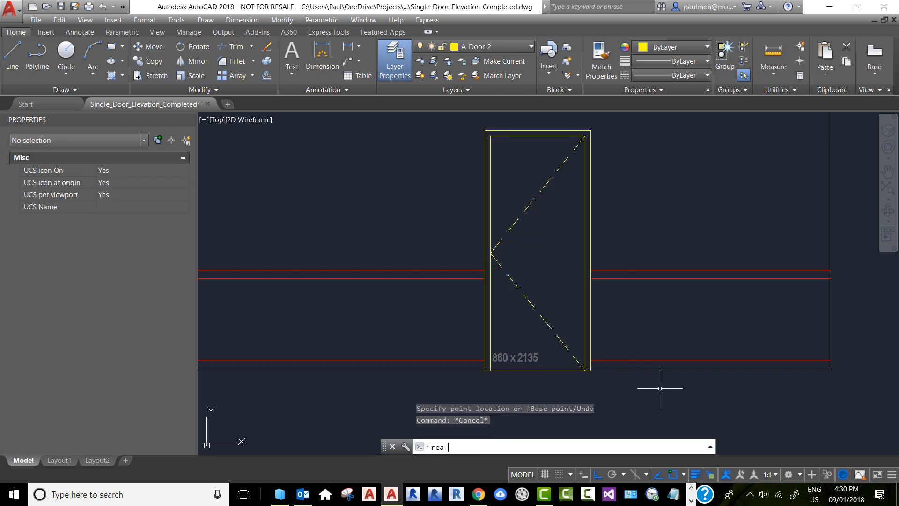
key(Return)
Stretch the door block's height to 2440 with its height grip, and regenerate the drawing to update the size label.
scroll(445, 327, down, 2)
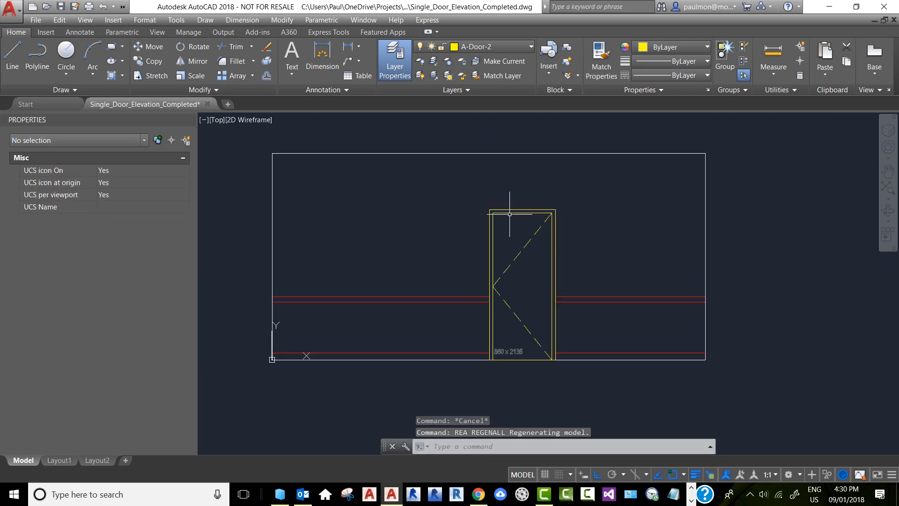
click(493, 213)
click(469, 196)
click(493, 212)
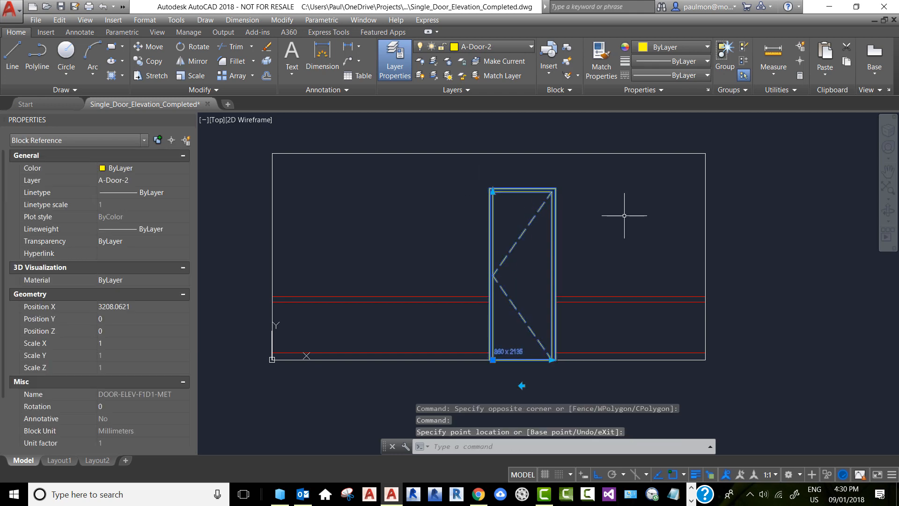
key(Escape)
key(Escape)
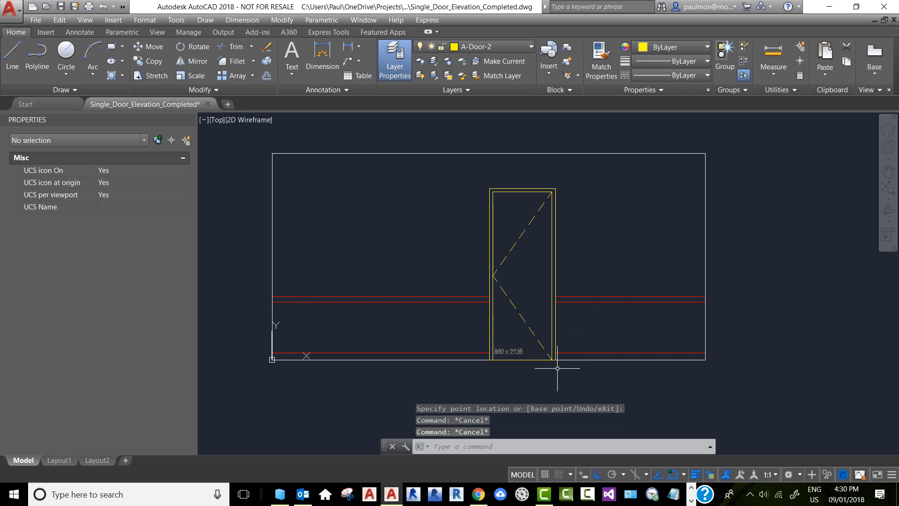
scroll(520, 386, up, 2)
text(rea)
key(Return)
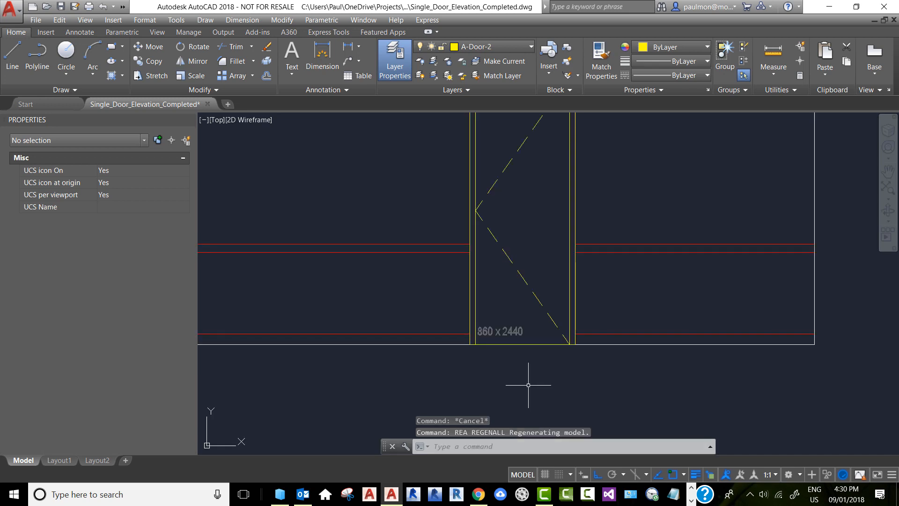
Flip the door block's swing direction with its flip grip, flip it back, and clear the selection.
click(518, 257)
click(498, 271)
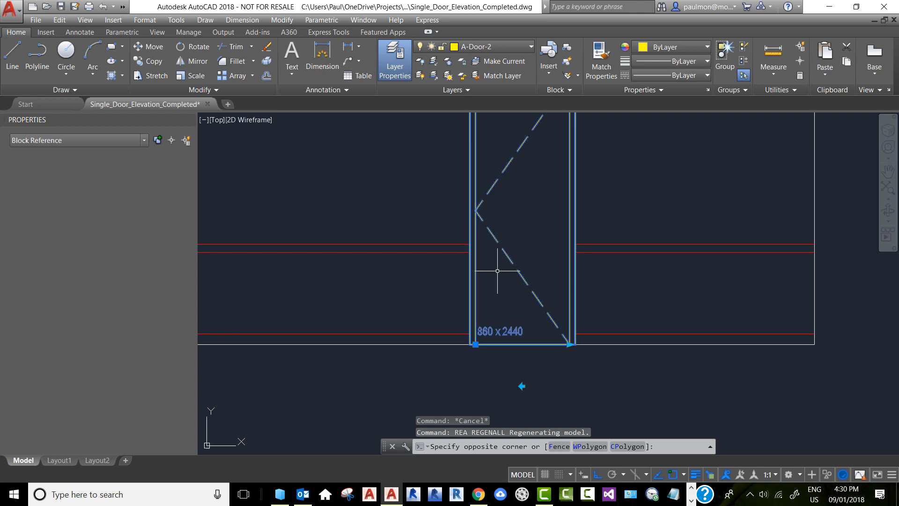
click(522, 386)
click(523, 386)
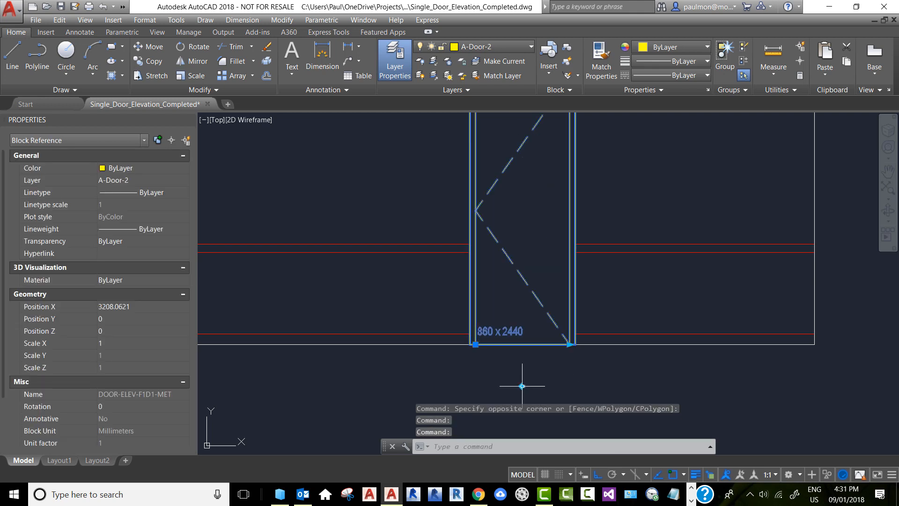
key(Escape)
key(Escape)
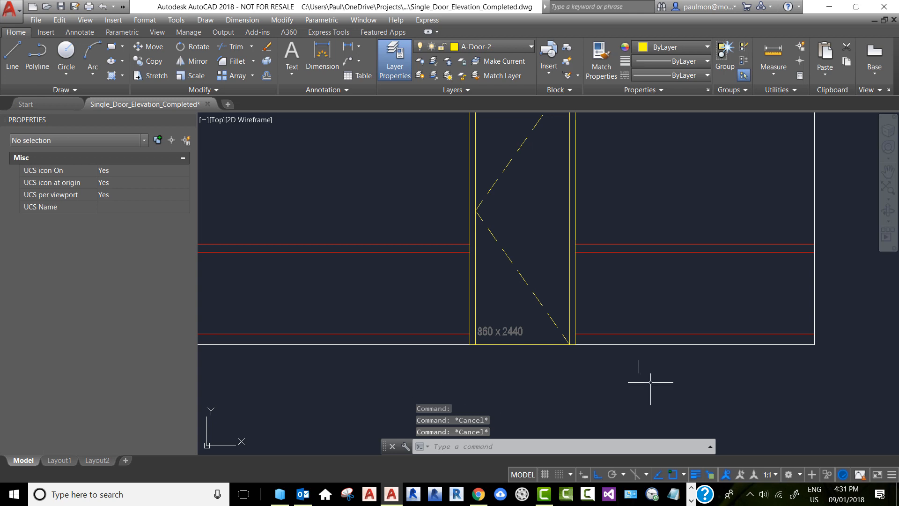
scroll(534, 377, down, 2)
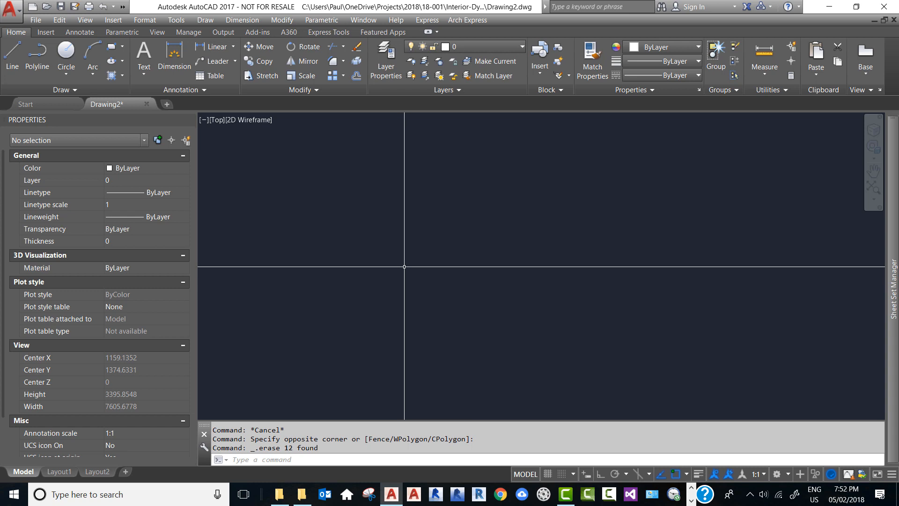
key(Escape)
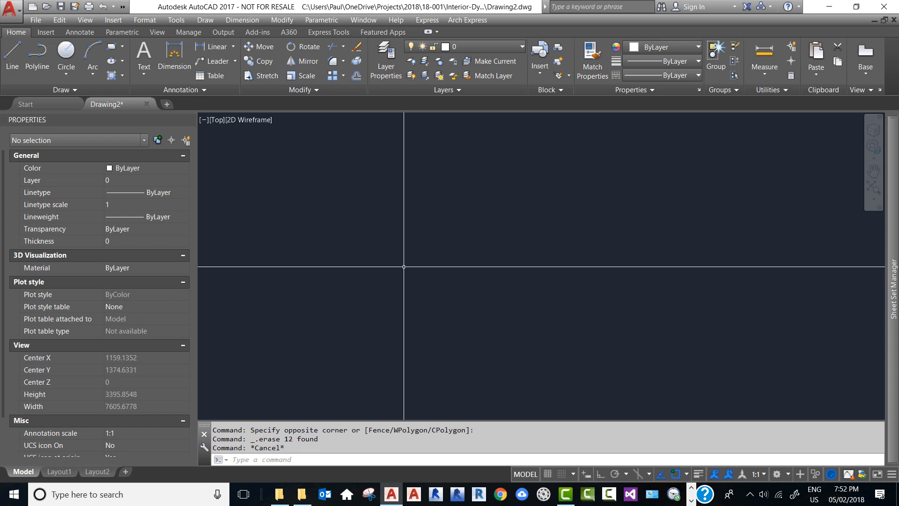
text(REC)
key(Return)
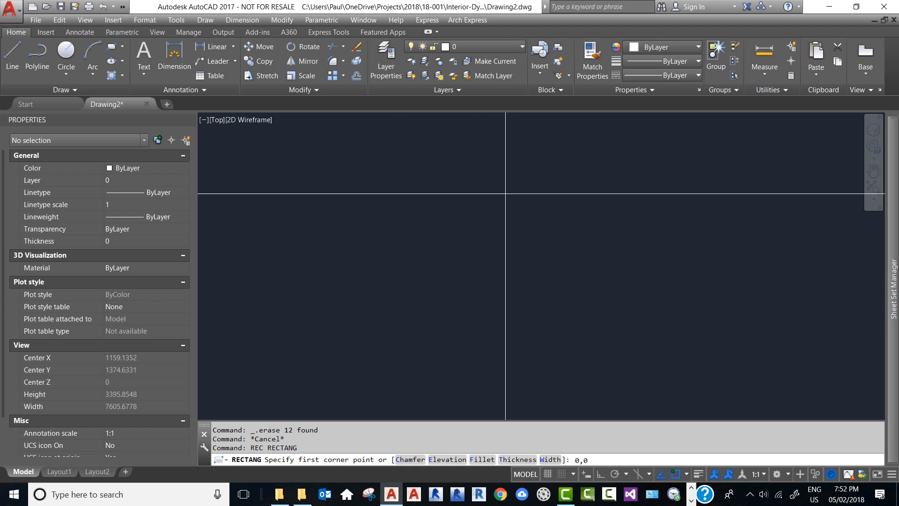
key(Return)
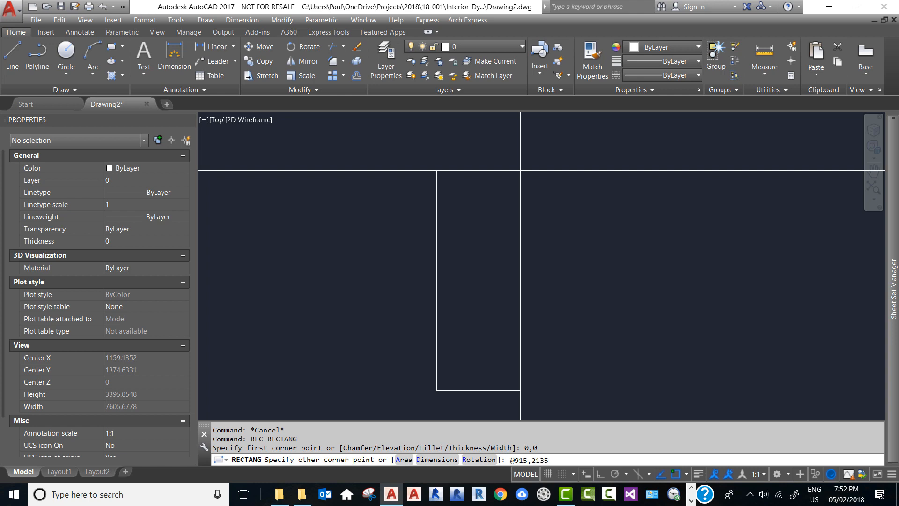
key(Return)
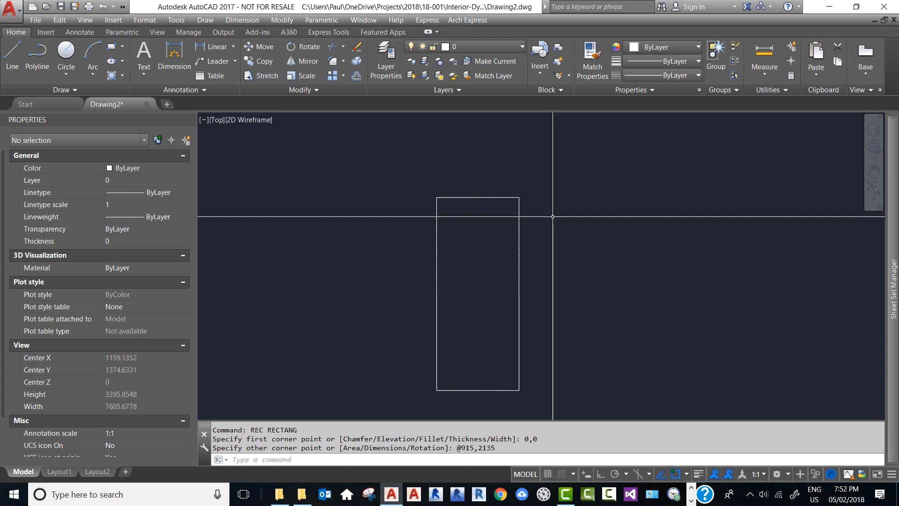
Offset the door rectangle 50 outward to create the outer frame outline.
key(Escape)
text(o)
key(Return)
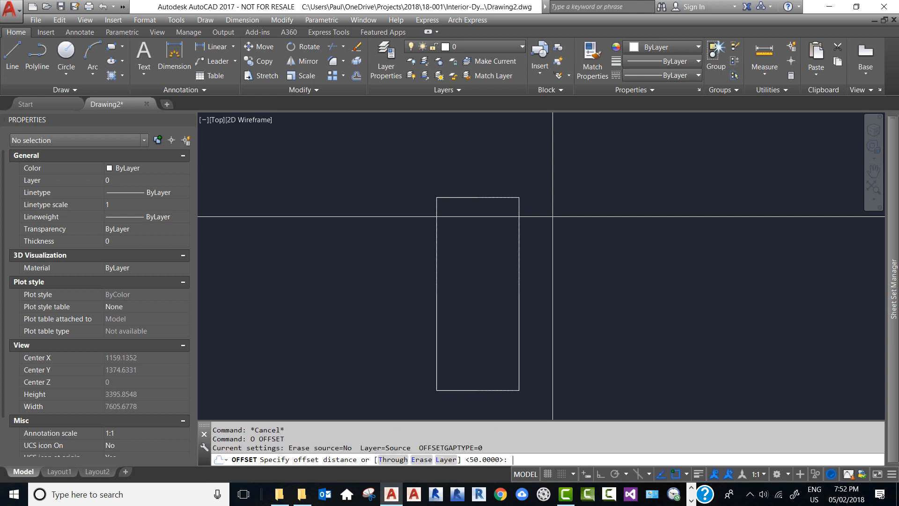
key(Return)
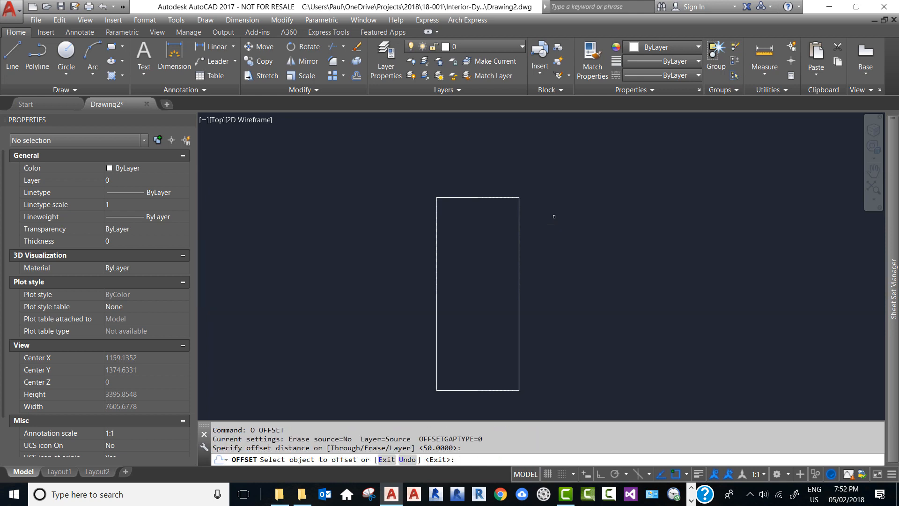
click(517, 277)
click(565, 280)
key(Escape)
key(Escape)
key(Escape)
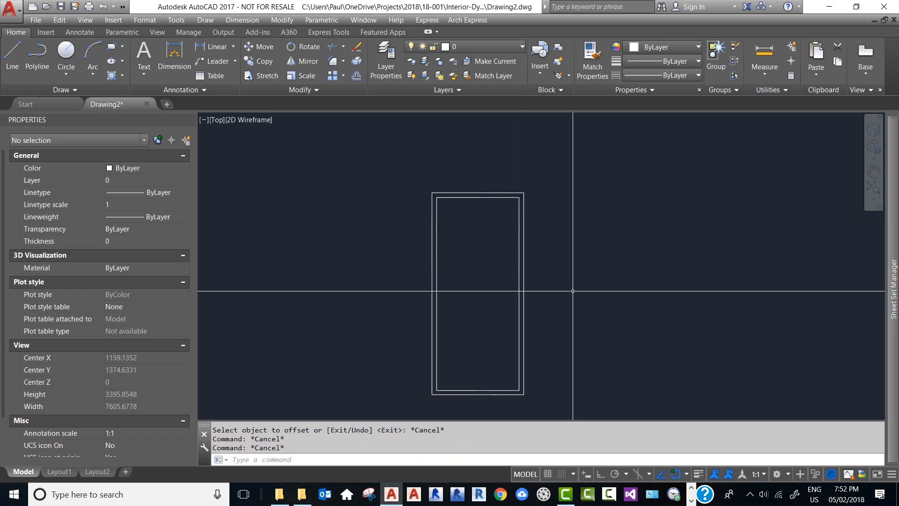
Explode the door rectangle and the outer frame rectangle into separate lines.
scroll(539, 242, down, 2)
scroll(544, 320, up, 4)
text(x)
key(Return)
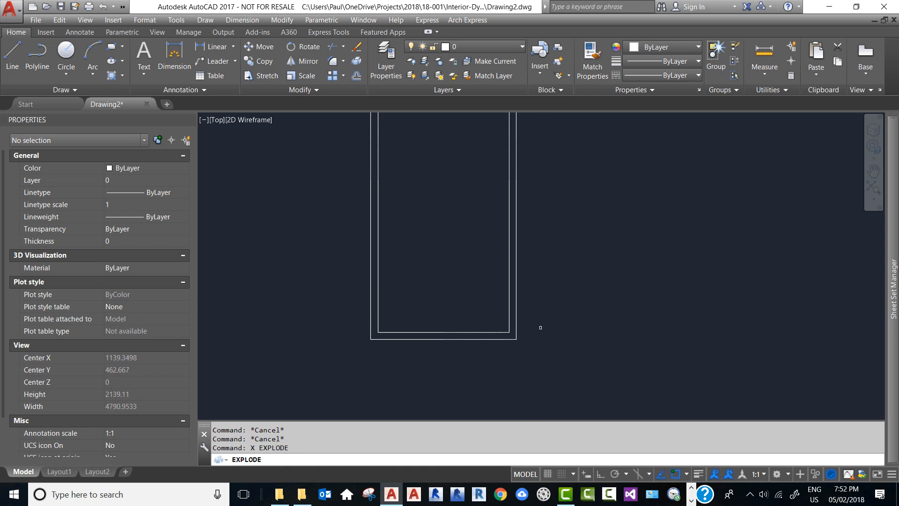
text(c)
key(Return)
click(538, 345)
click(478, 300)
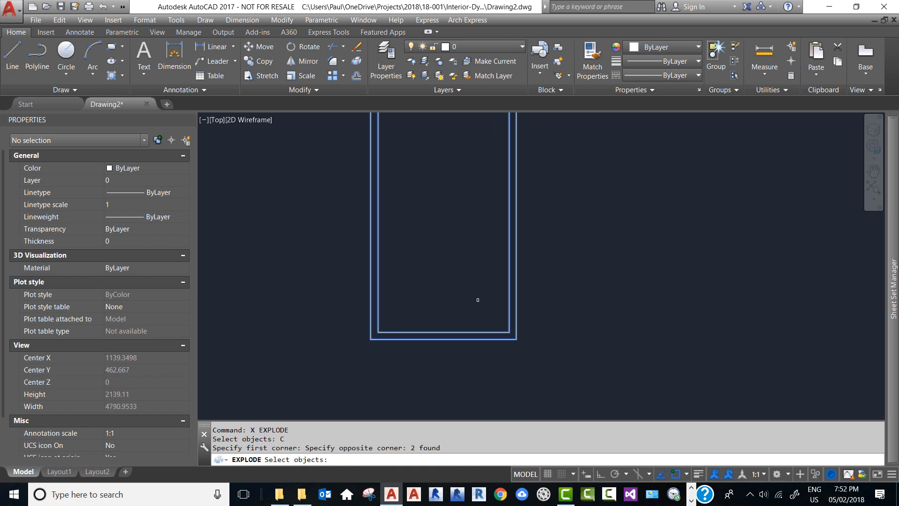
scroll(370, 343, up, 4)
key(Return)
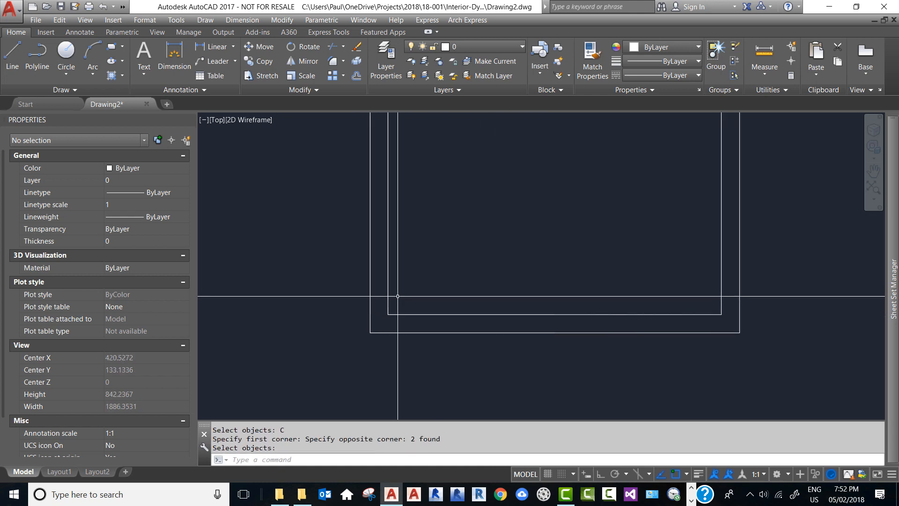
Draw two short horizontal lines from the door's lower corners out to the frame's outer sides.
text(l)
key(Return)
click(388, 314)
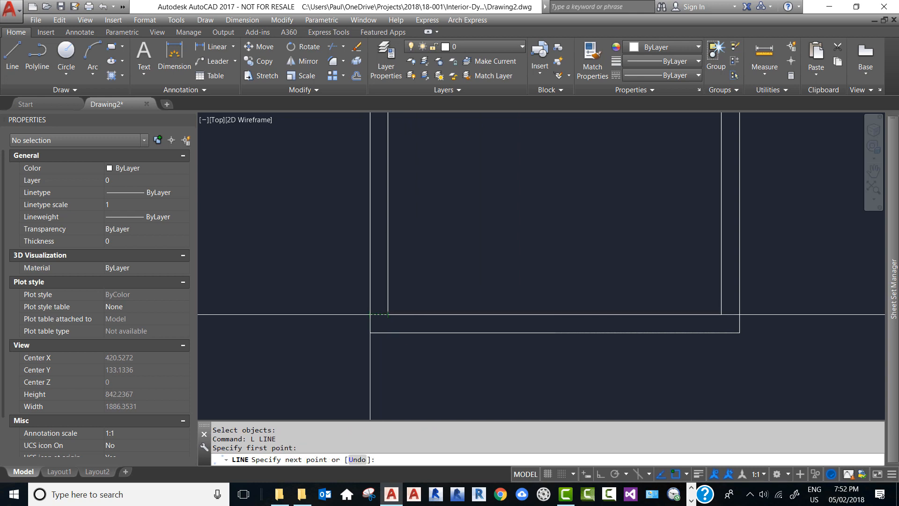
click(370, 314)
key(Return)
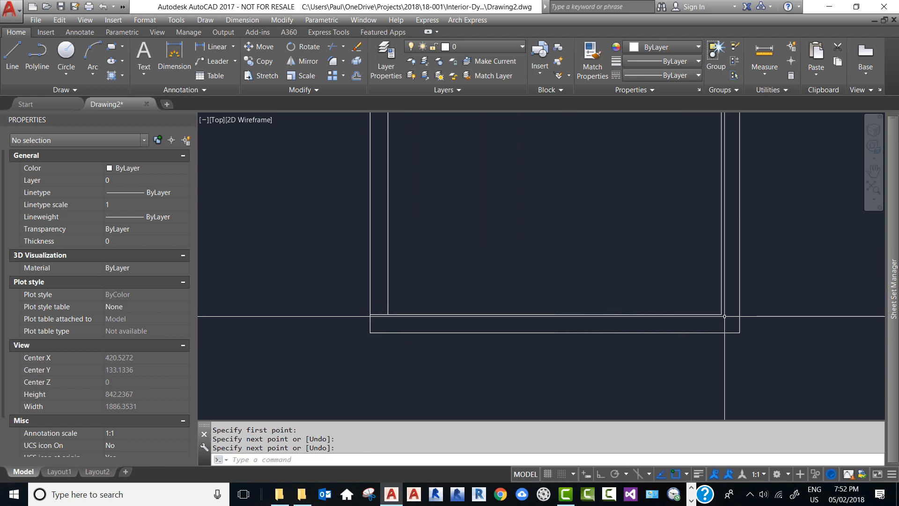
key(Return)
click(722, 314)
click(739, 314)
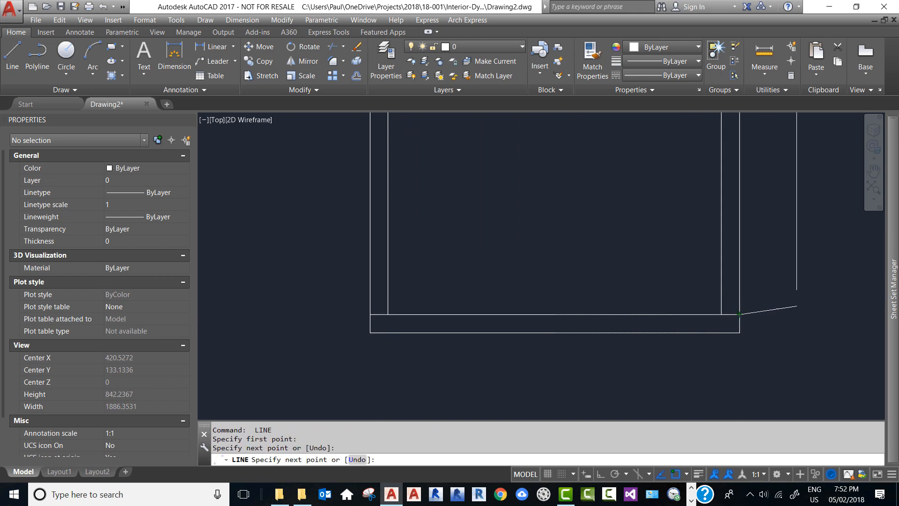
key(Escape)
key(Escape)
key(Escape)
Trim both outer frame sides below the door's bottom edge, using the lines around that edge as cutting edges.
text(tr)
key(Return)
text(C)
key(Return)
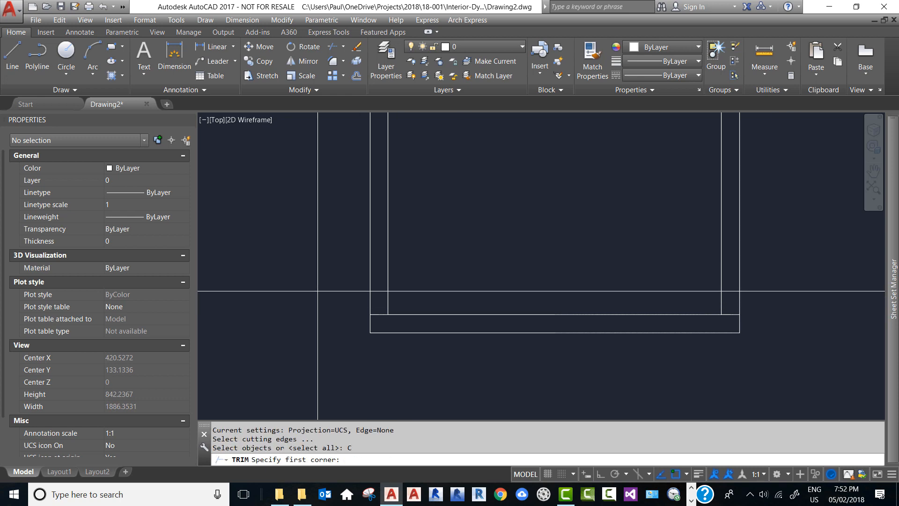
click(299, 291)
click(793, 302)
key(Return)
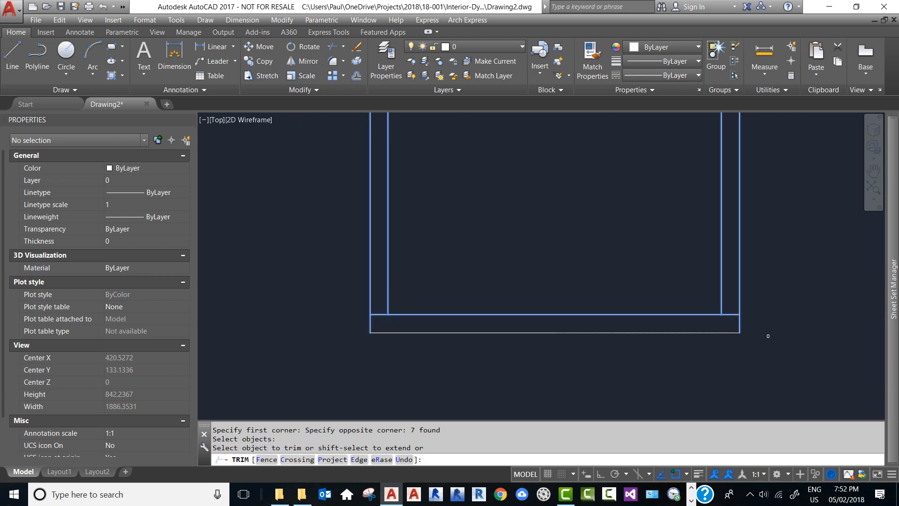
click(768, 336)
click(714, 326)
click(438, 357)
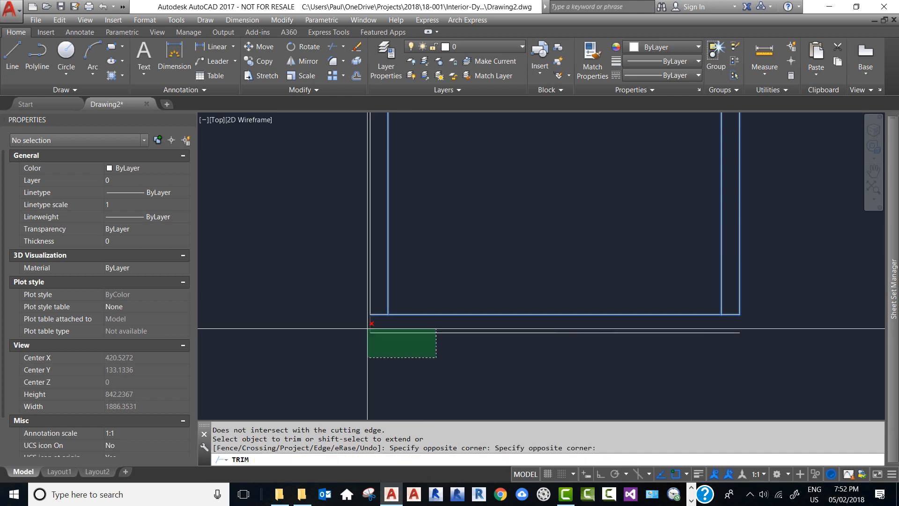
click(367, 311)
key(Escape)
key(Escape)
Erase the leftover horizontal frame line below the door.
text(E)
key(Return)
text(C)
key(Return)
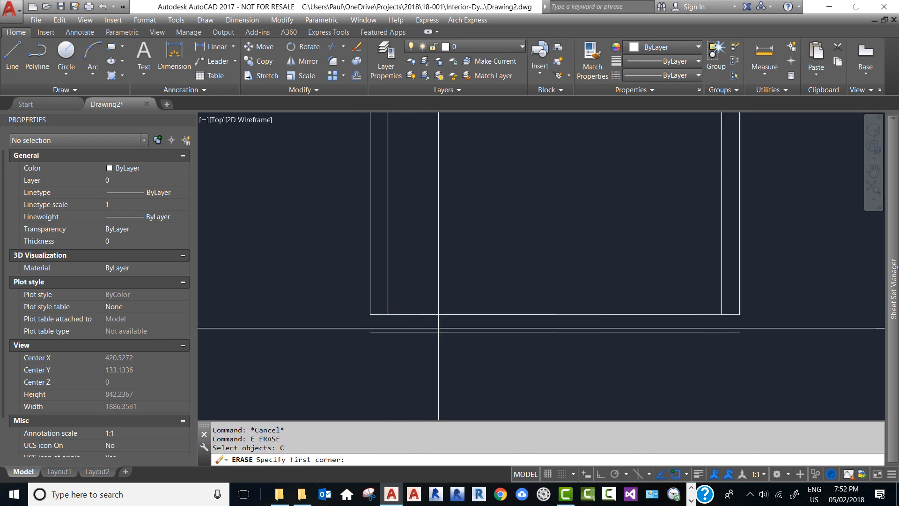
click(440, 323)
click(412, 351)
scroll(405, 348, down, 3)
scroll(405, 348, down, 2)
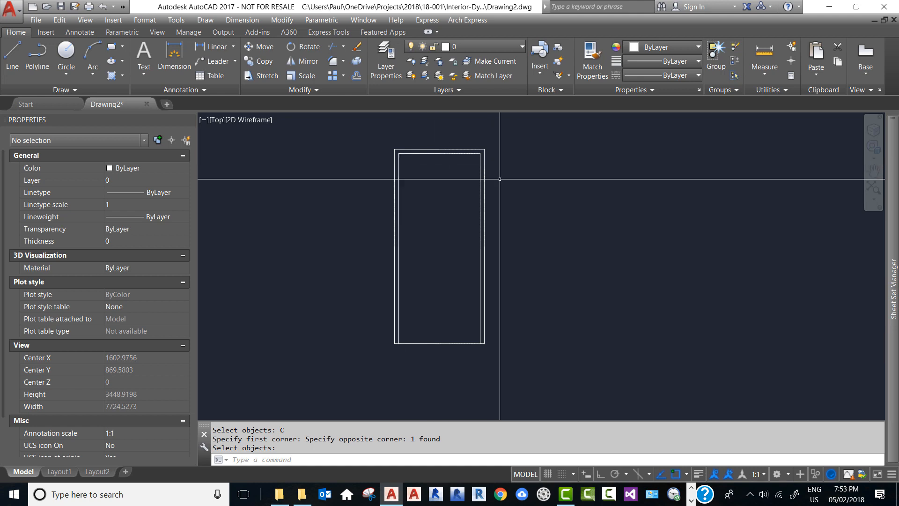
Draw swing lines from the door's upper-left corner to its right edge's midpoint and back to the lower-left corner.
text(l)
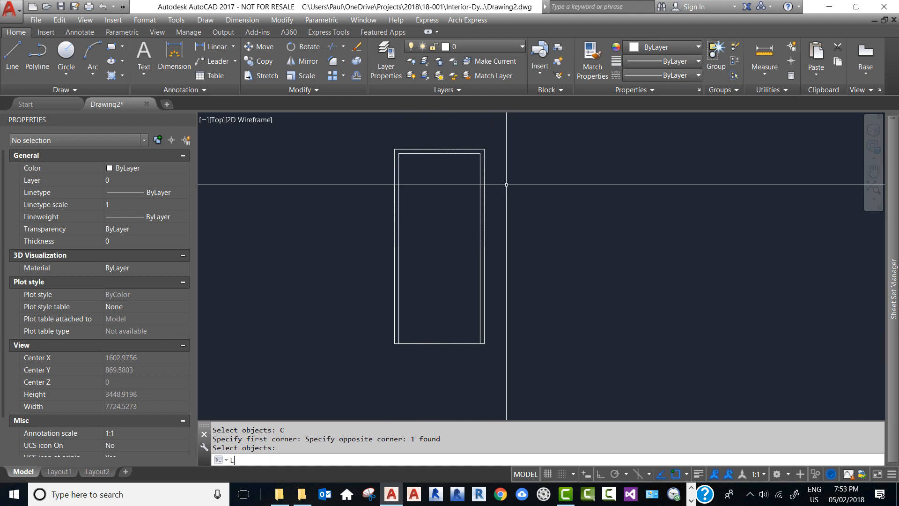
key(Return)
click(398, 153)
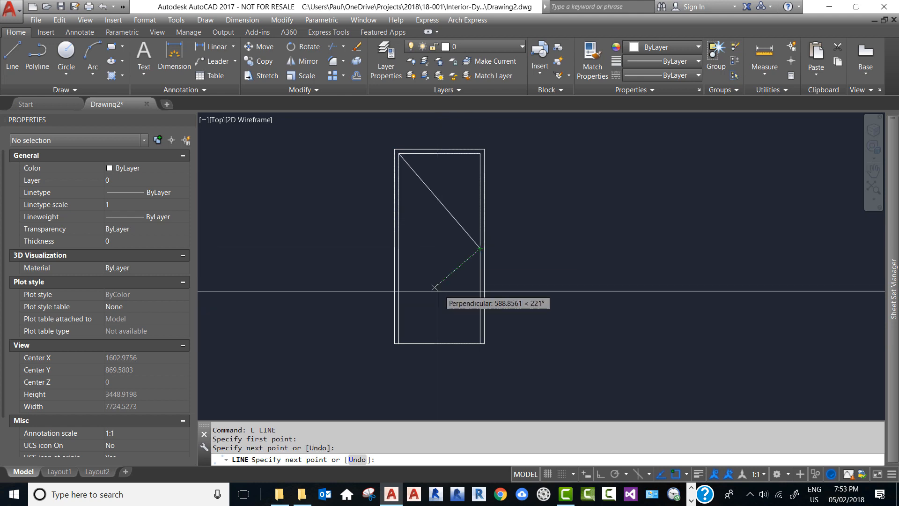
click(398, 344)
key(Escape)
key(Escape)
Change the linetype of both diagonal swing lines to HIDDEN2 and clear the selection.
click(453, 301)
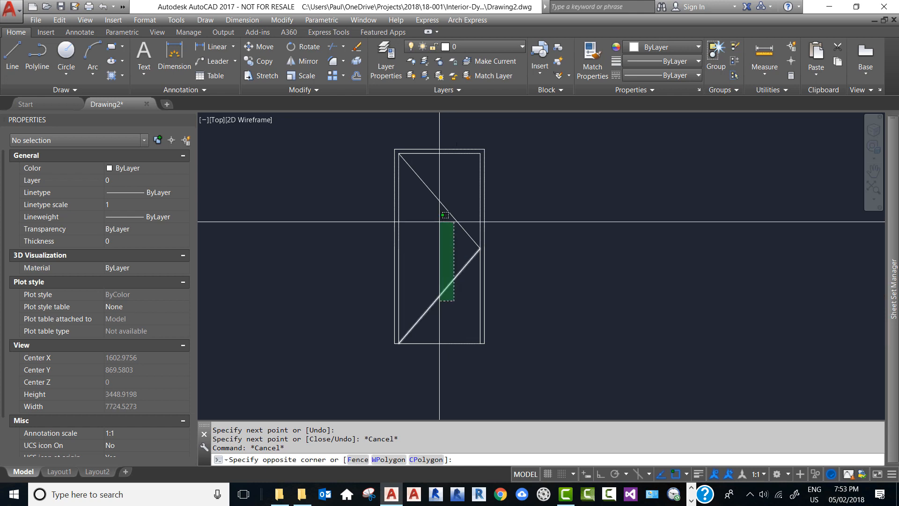
click(438, 211)
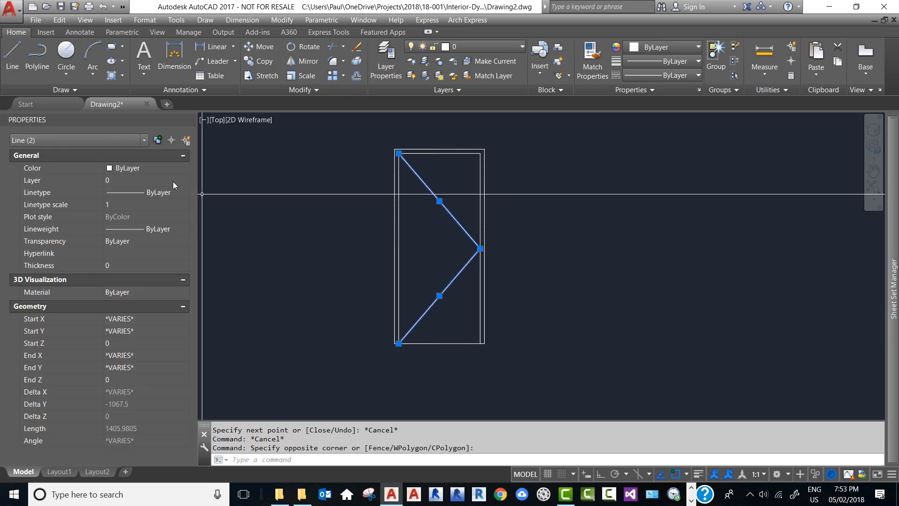
click(184, 194)
click(185, 192)
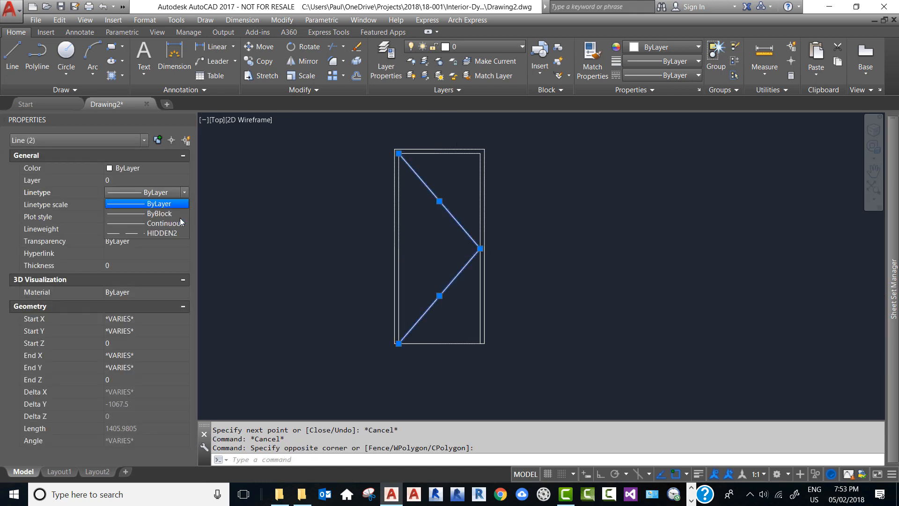
click(177, 233)
key(Escape)
key(Escape)
key(Escape)
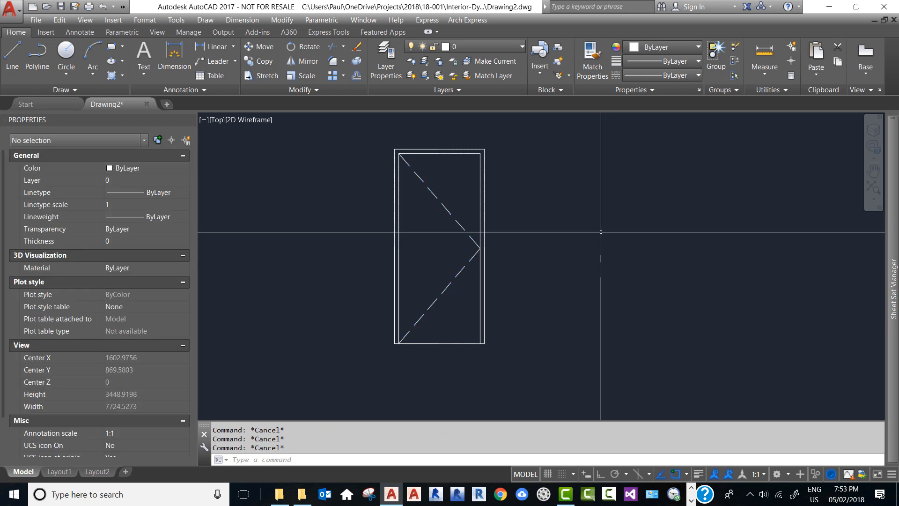
Start a block definition named DOOR-ELEVATION-F1D1-MET with its base point at the frame's lower-left outer corner.
scroll(539, 209, down, 3)
scroll(503, 205, up, 3)
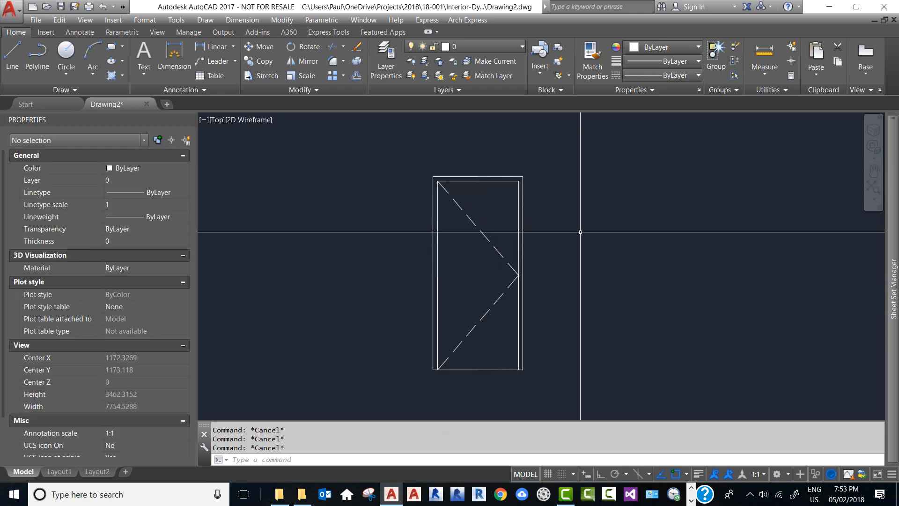
text(B)
key(Return)
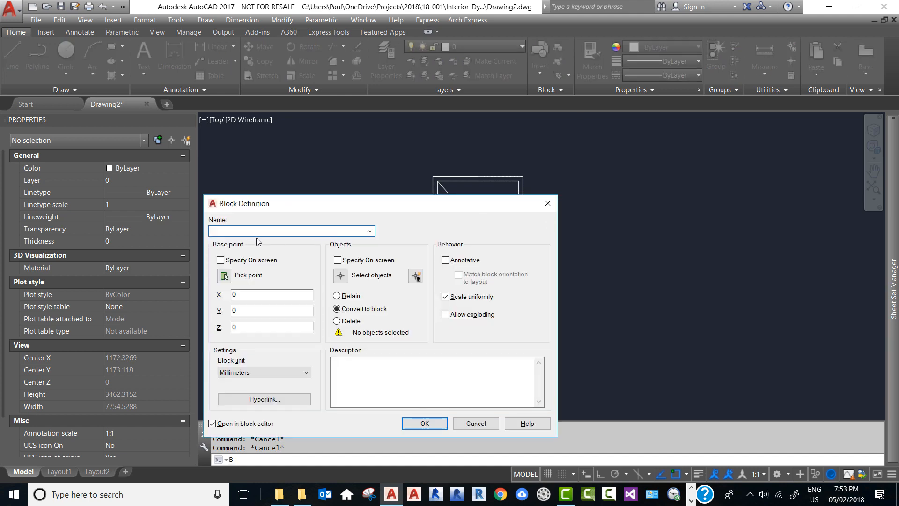
text(DOOR-ELEVATION-F1D1-MET)
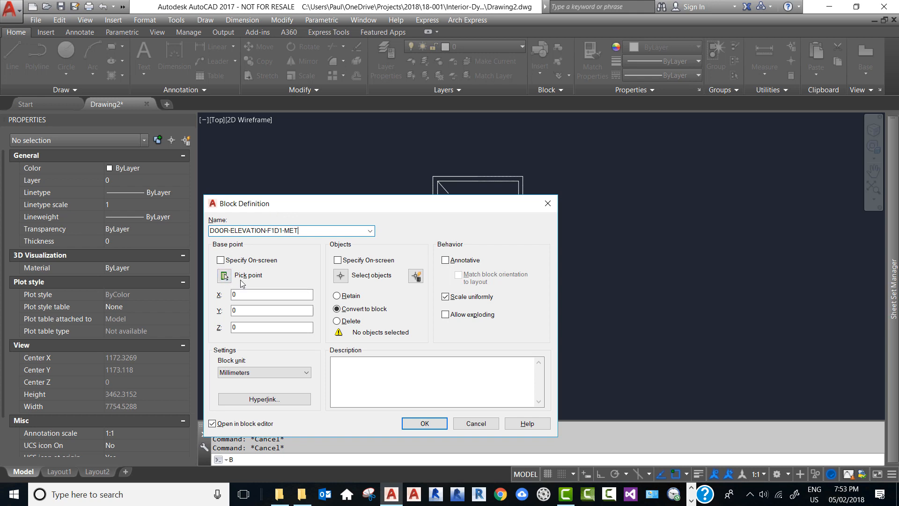
click(224, 276)
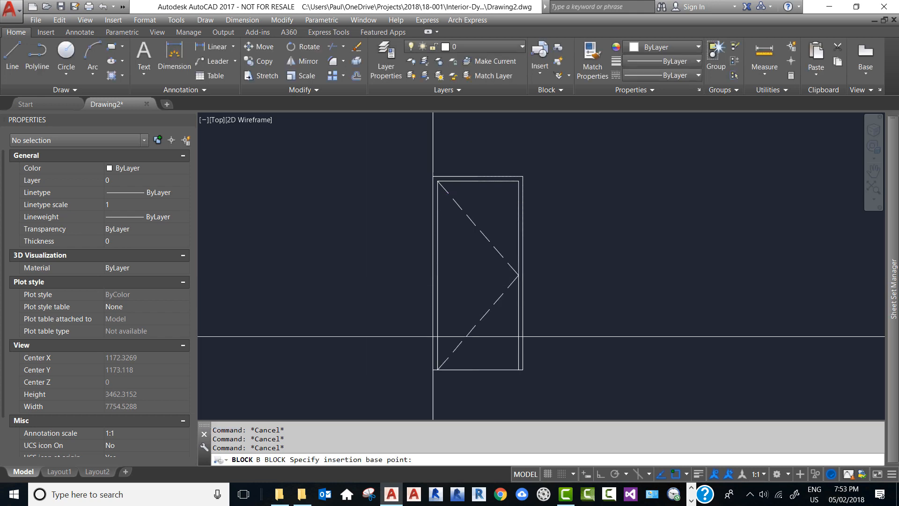
click(433, 370)
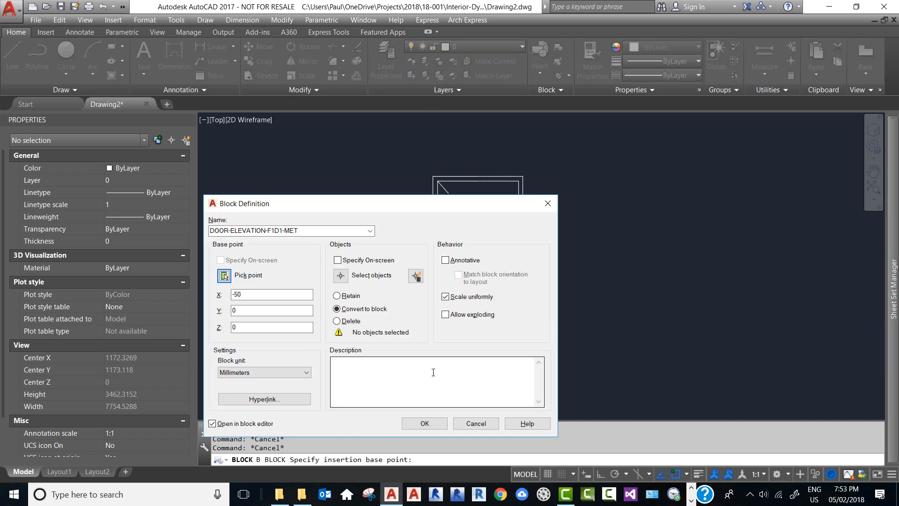
Select all the door, frame and swing lines as the block's objects and create it, opening it in the block editor.
click(341, 275)
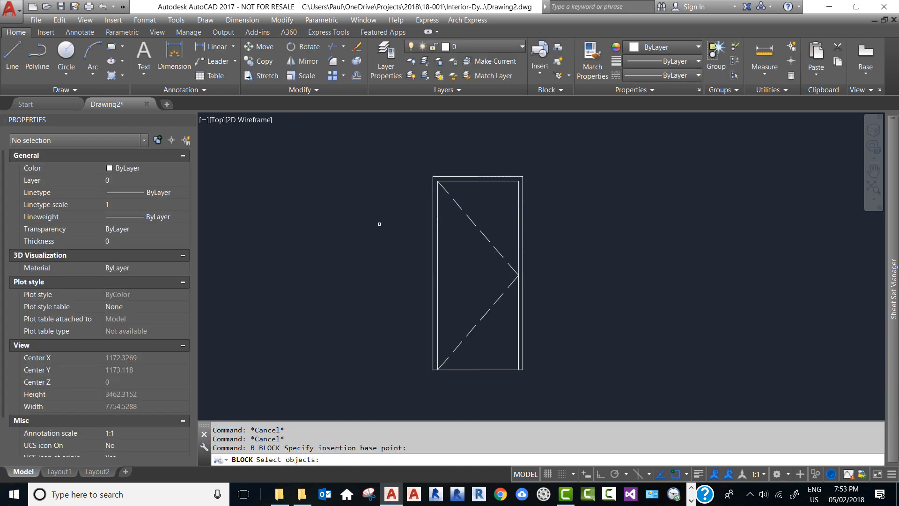
click(380, 145)
click(556, 390)
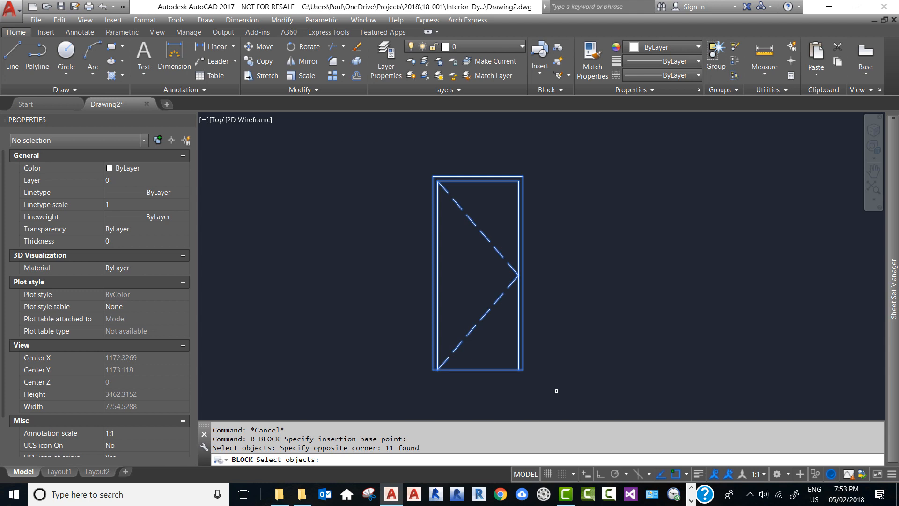
key(Return)
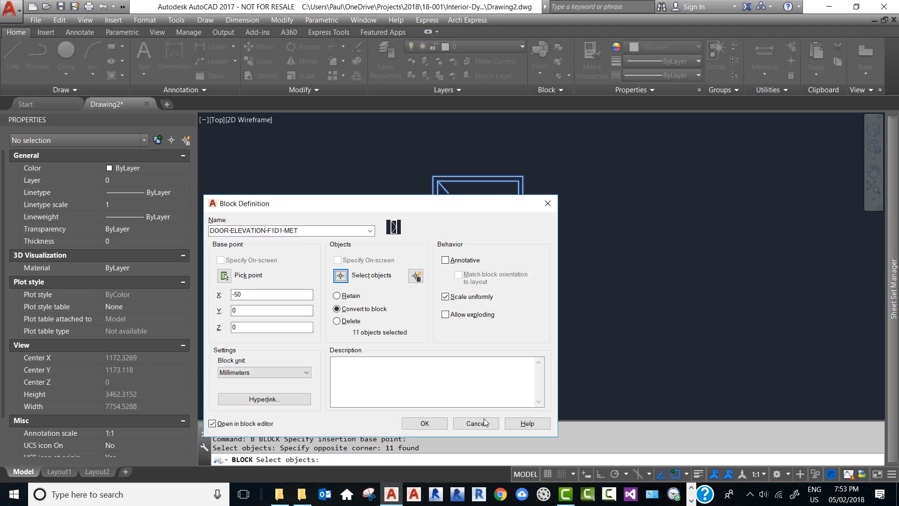
click(430, 425)
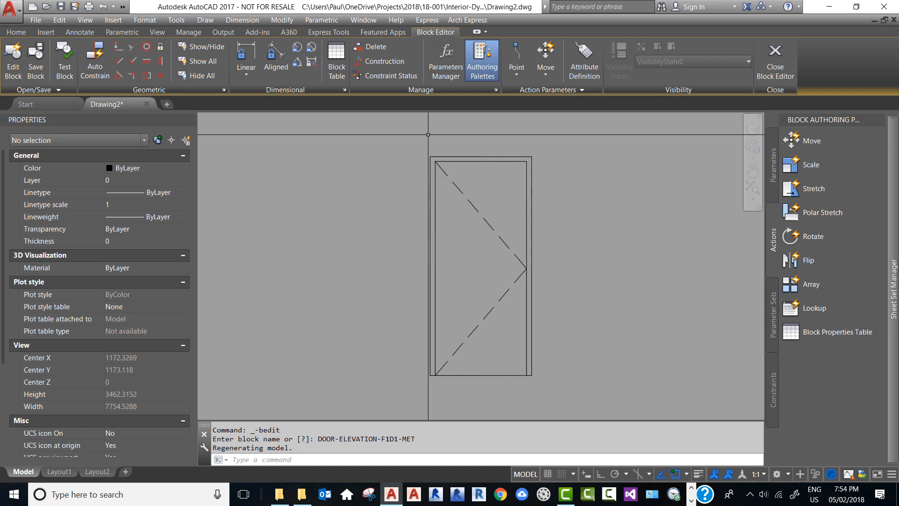
Create a rectangular wipeout through the four outer corners of the door frame.
text(WIPEOUT)
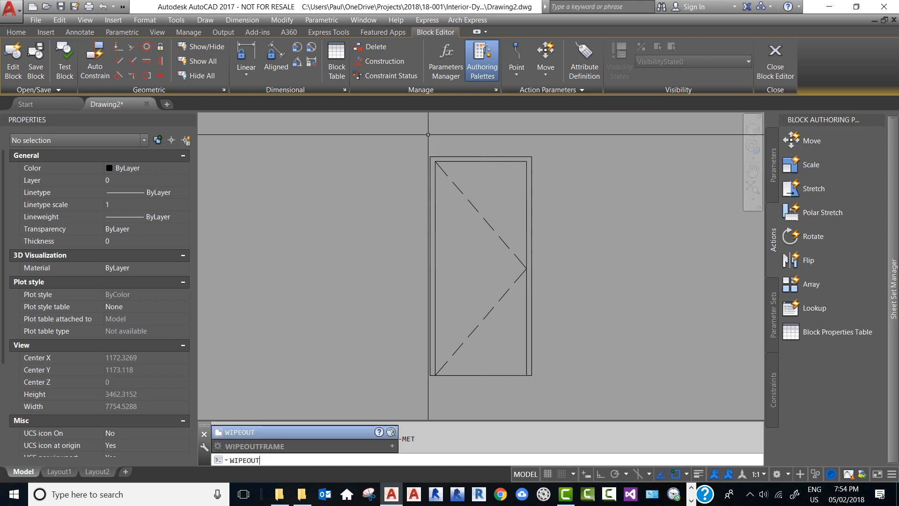
key(Return)
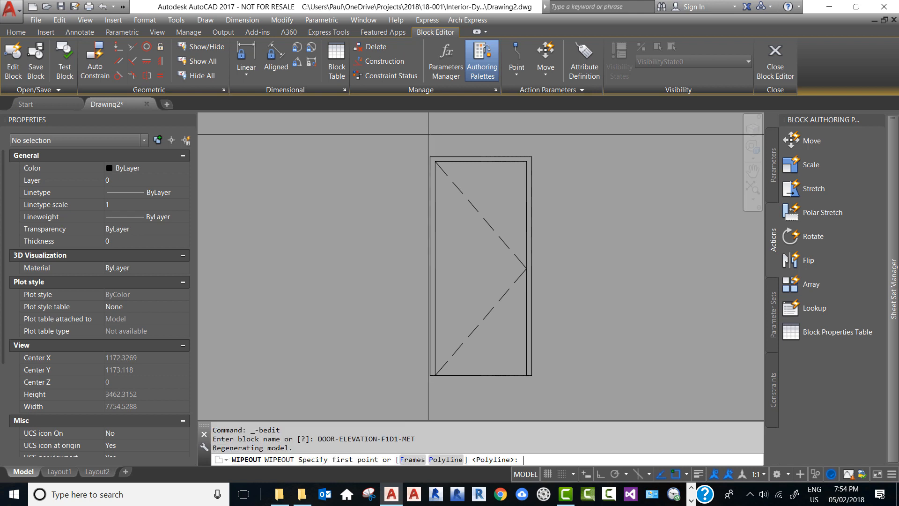
click(430, 375)
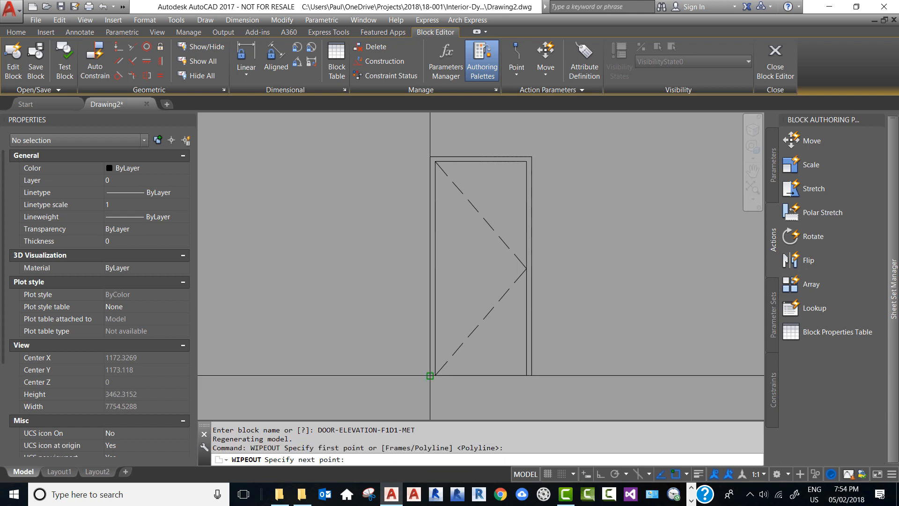
click(532, 375)
click(531, 156)
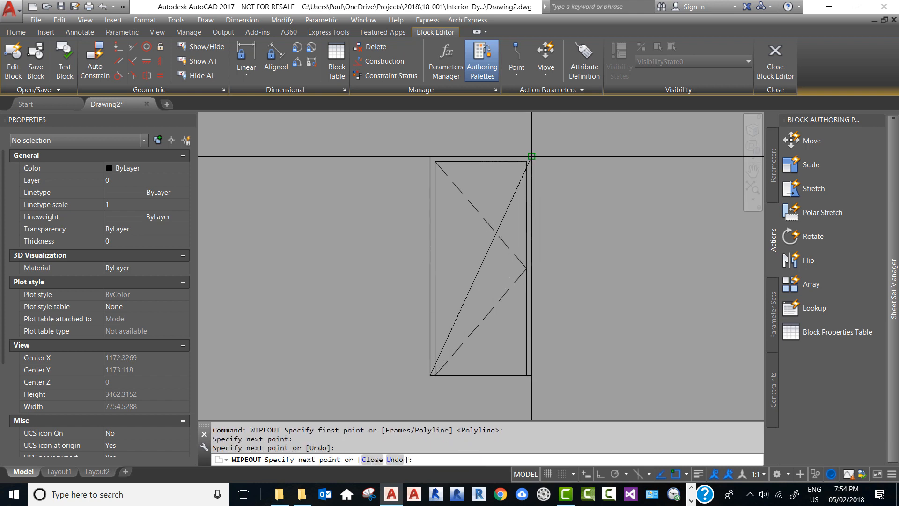
click(430, 156)
key(Return)
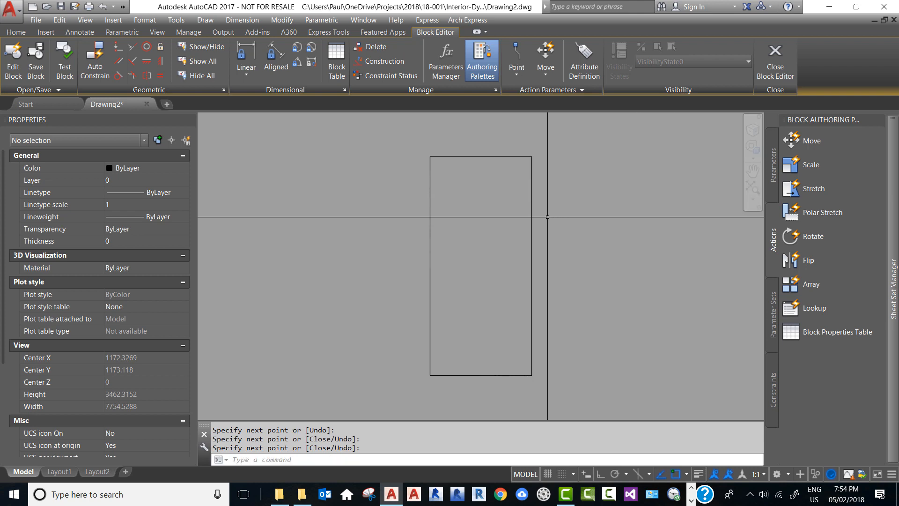
Send the wipeout to the back of the draw order, behind the door linework.
click(533, 219)
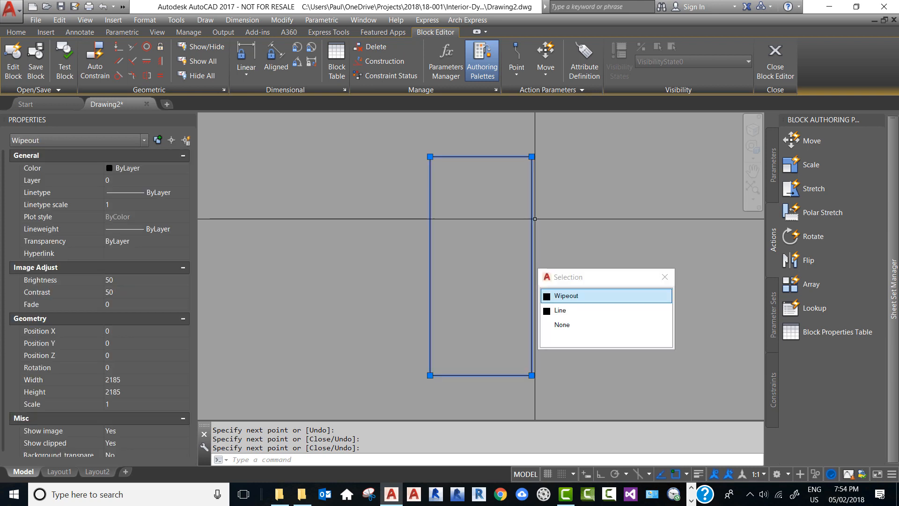
right_click(562, 212)
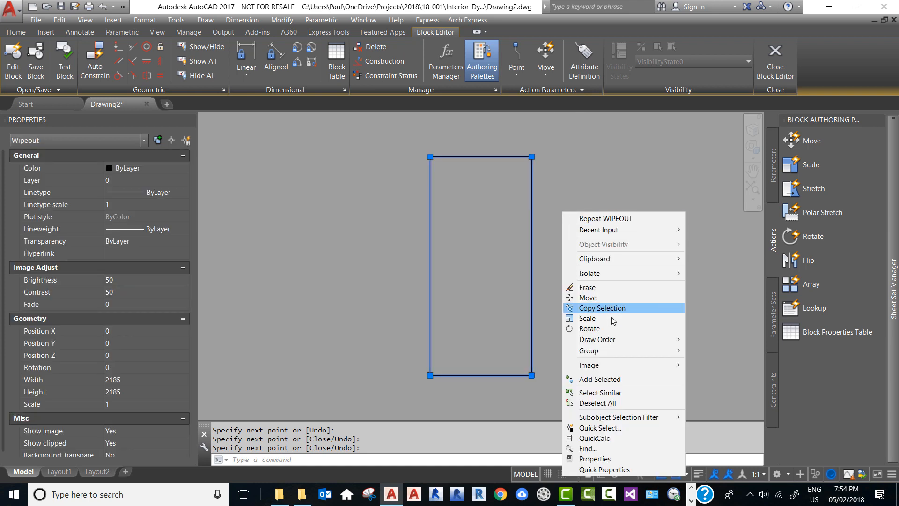
mouse_move(659, 344)
click(707, 352)
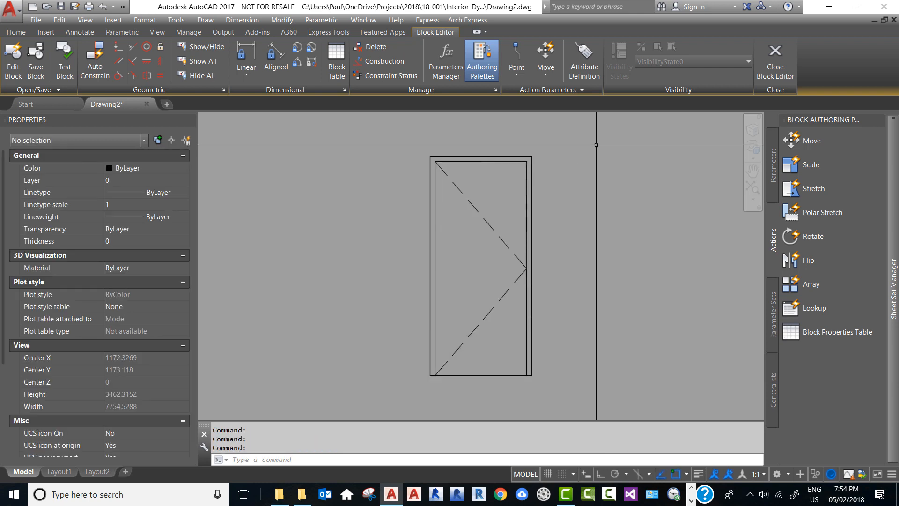
Close the block editor, saving the block, and move the door block about 1383 mm to the left in the drawing.
click(776, 71)
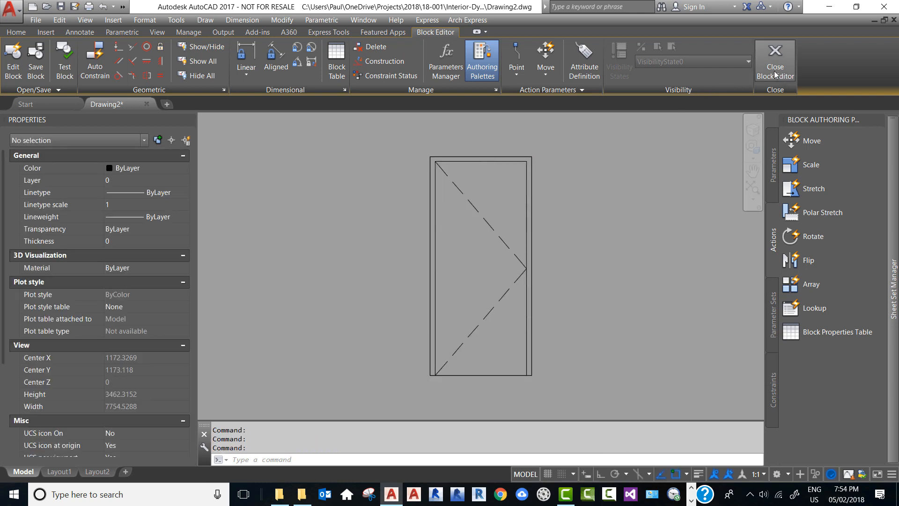
click(404, 230)
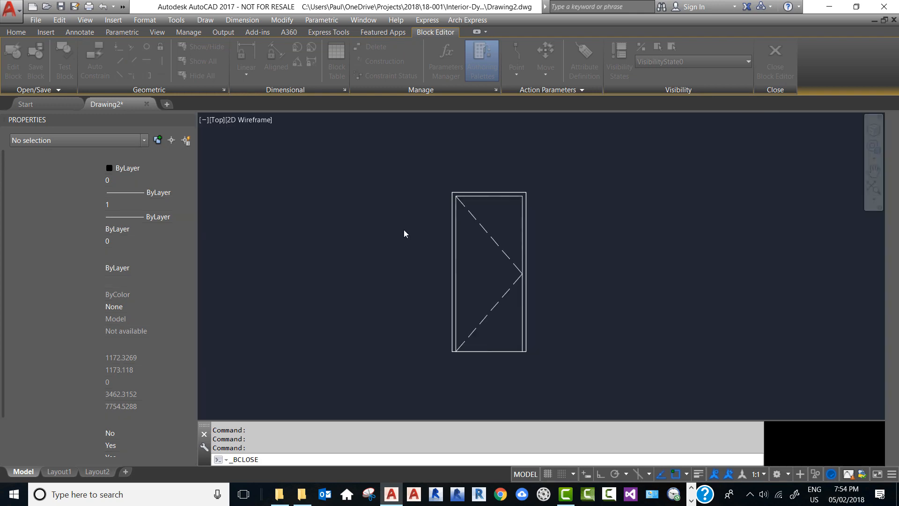
click(547, 285)
click(484, 257)
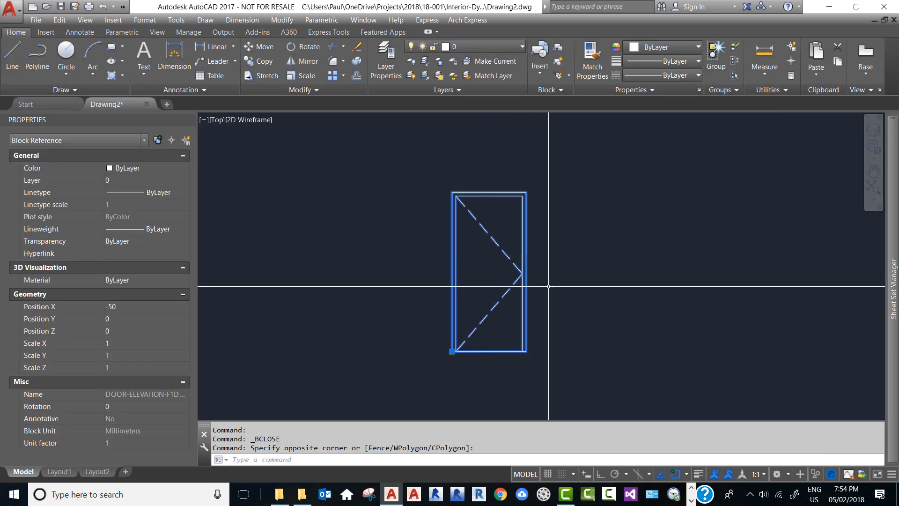
click(452, 351)
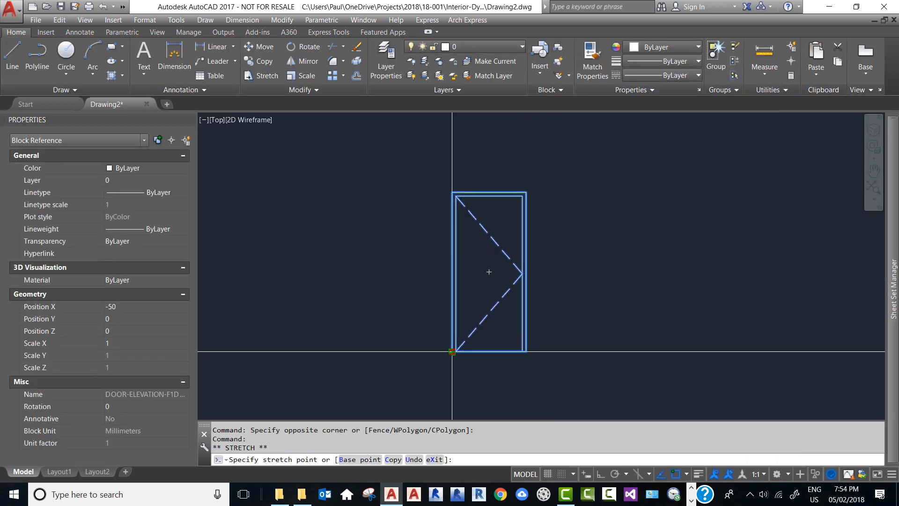
click(350, 351)
key(Escape)
key(Escape)
key(Escape)
Draw a nearly horizontal test line about 4603 mm long across the door block at mid-height, extending past both sides.
text(L)
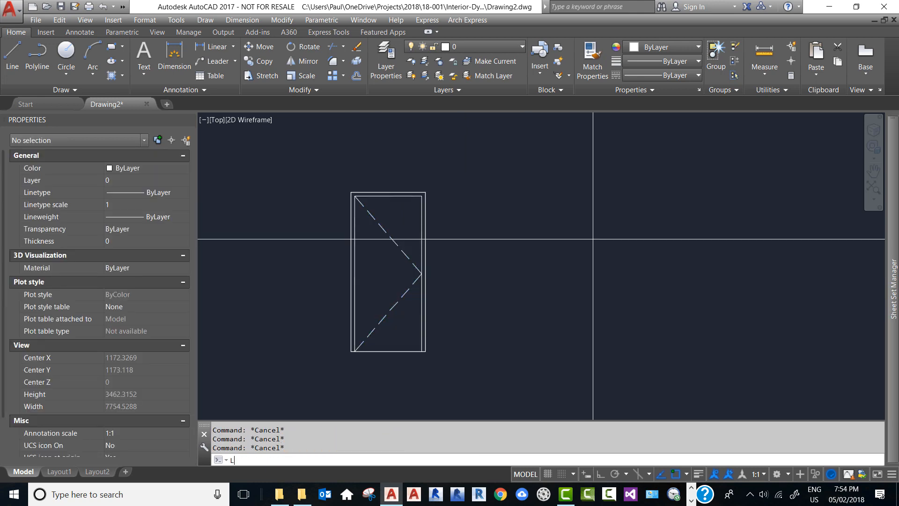
key(Return)
click(252, 261)
click(589, 255)
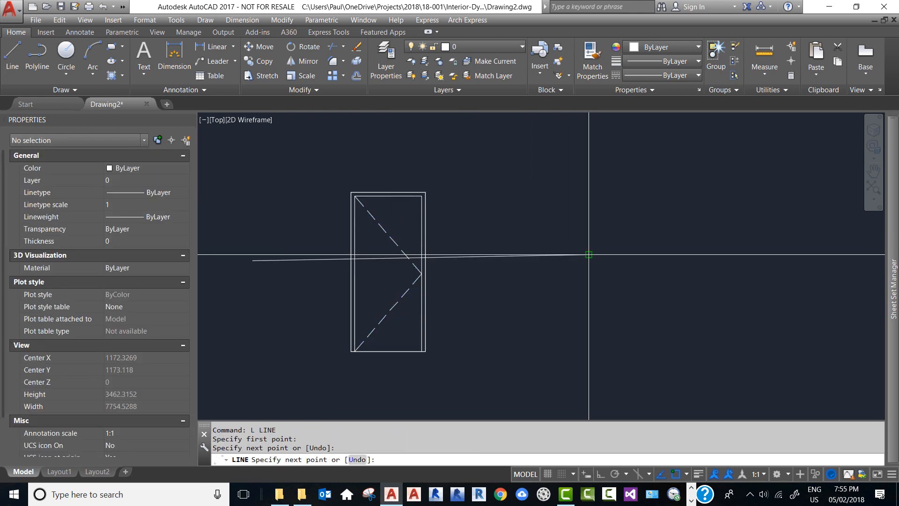
key(Escape)
key(Escape)
Send the test line to the back of the draw order, behind the door block.
click(522, 281)
click(487, 221)
right_click(487, 177)
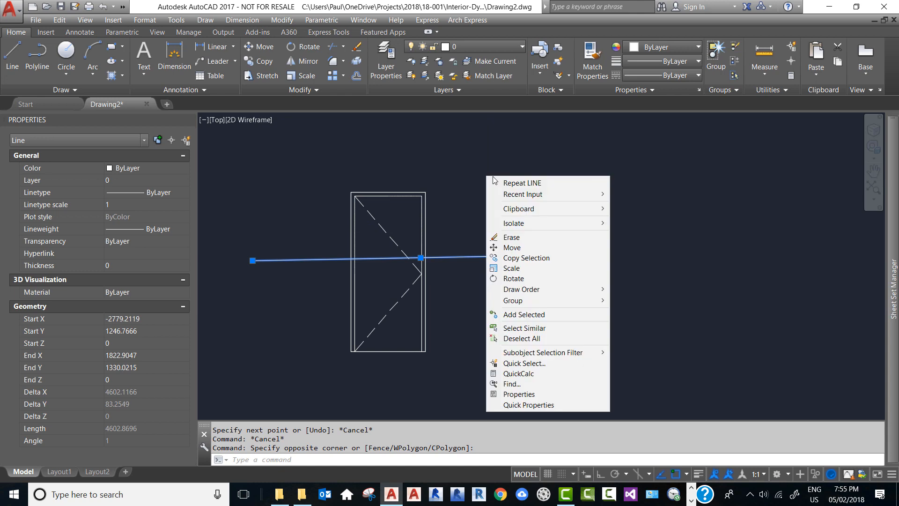
mouse_move(540, 290)
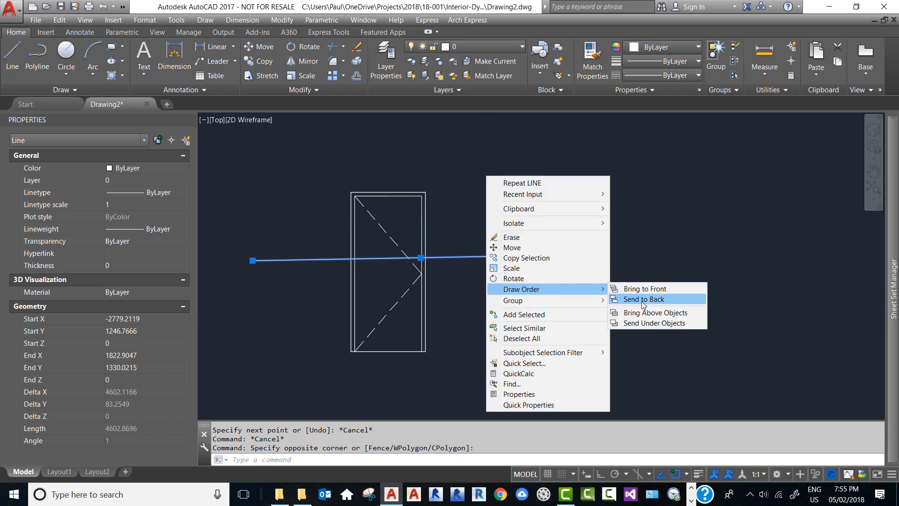
click(644, 299)
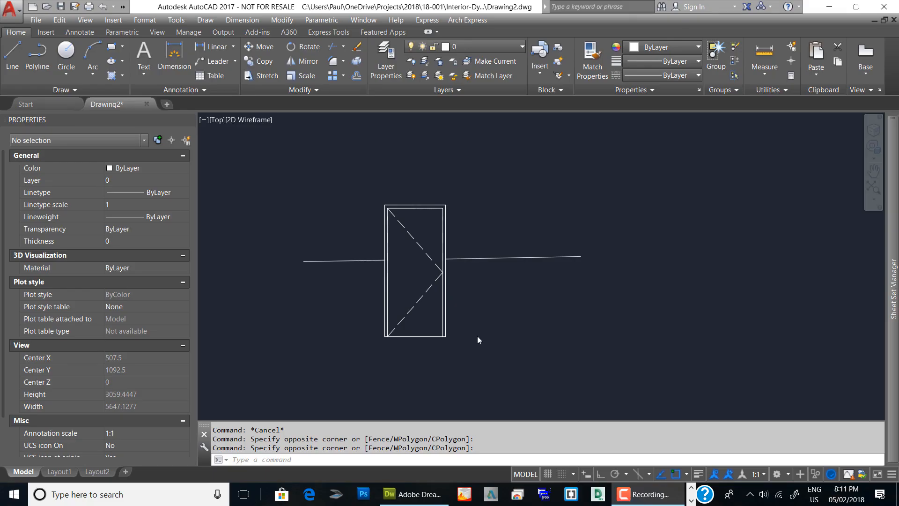
Reopen the door block in the block editor with the authoring palettes shown.
click(443, 331)
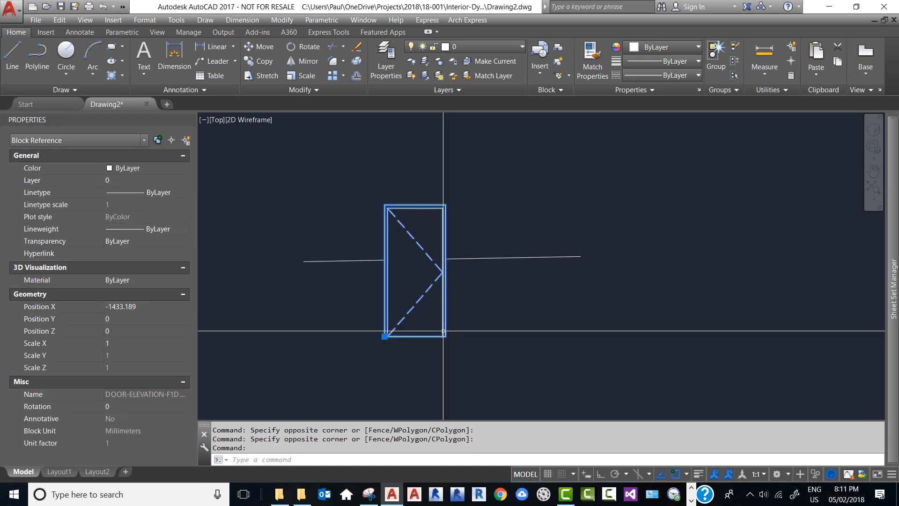
right_click(443, 331)
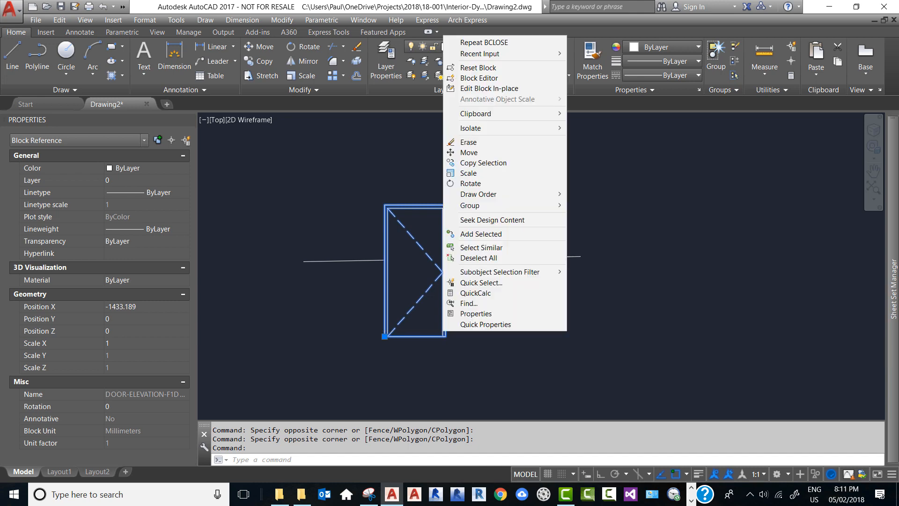
click(488, 81)
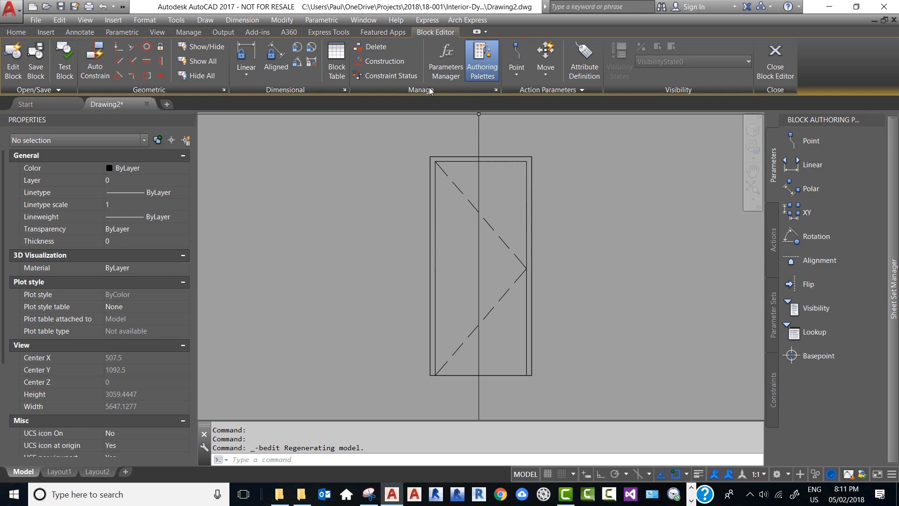
click(479, 69)
click(480, 68)
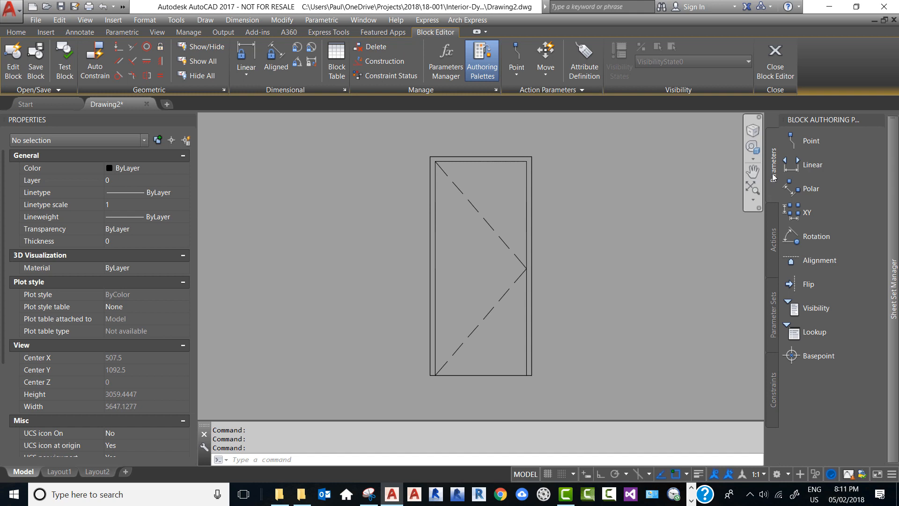
Add a linear parameter along the door's bottom edge between the frame's inner corners, label about 267 mm below, and select it.
click(812, 164)
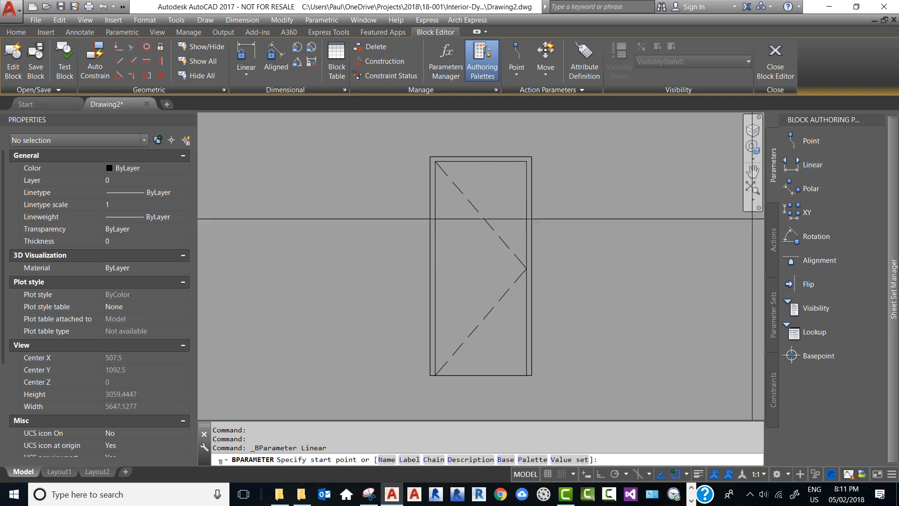
click(435, 375)
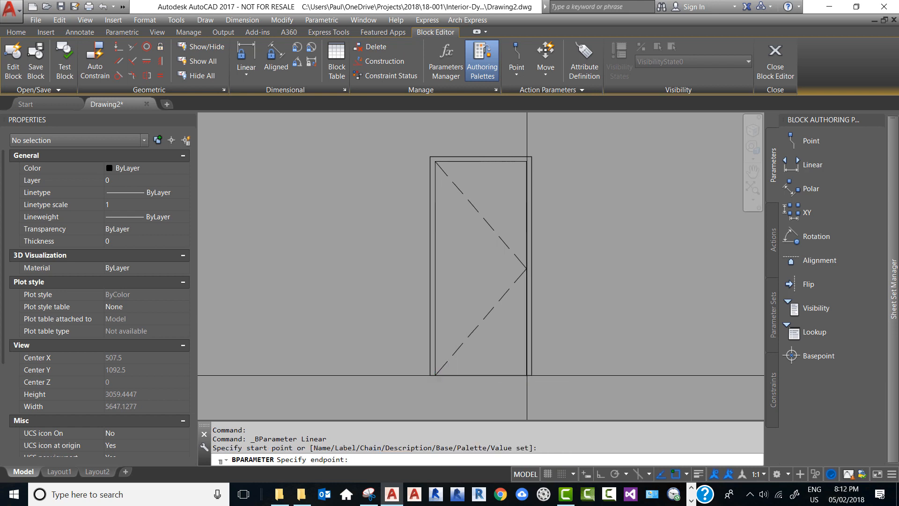
click(527, 375)
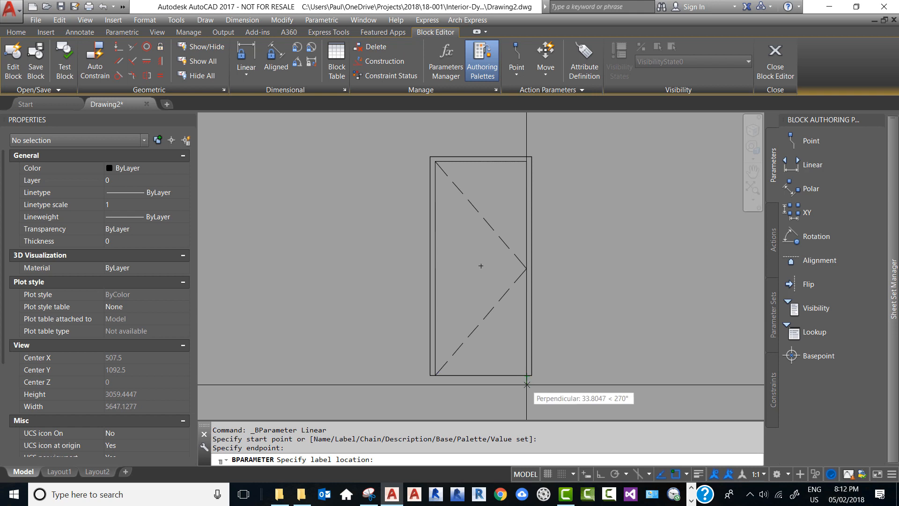
click(544, 403)
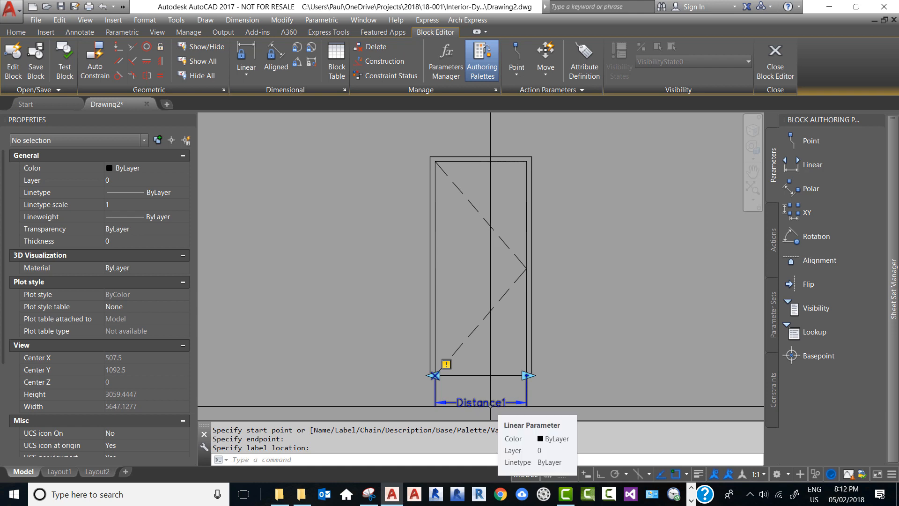
click(544, 409)
click(513, 396)
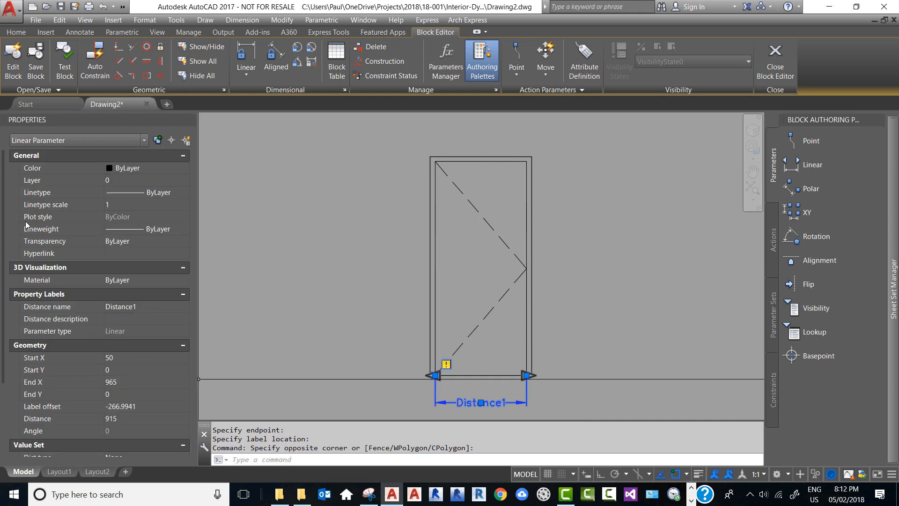
click(142, 307)
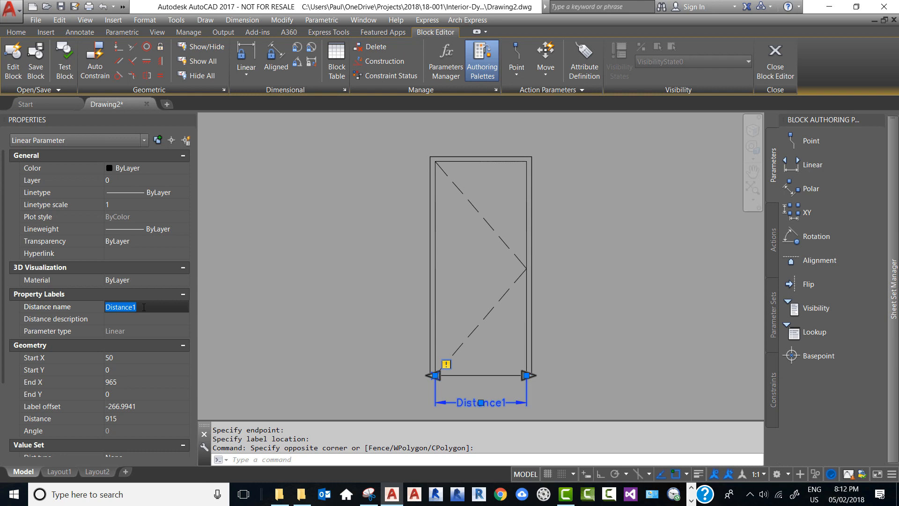
text(wID)
key(BackSpace)
key(BackSpace)
key(BackSpace)
key(Return)
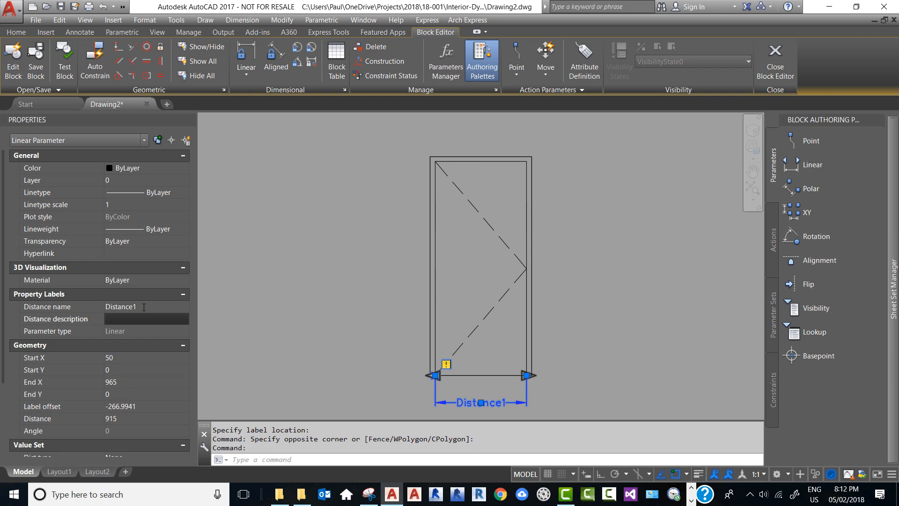
Set the linear parameter's distance name to Width and its distance description to Door Width.
click(141, 307)
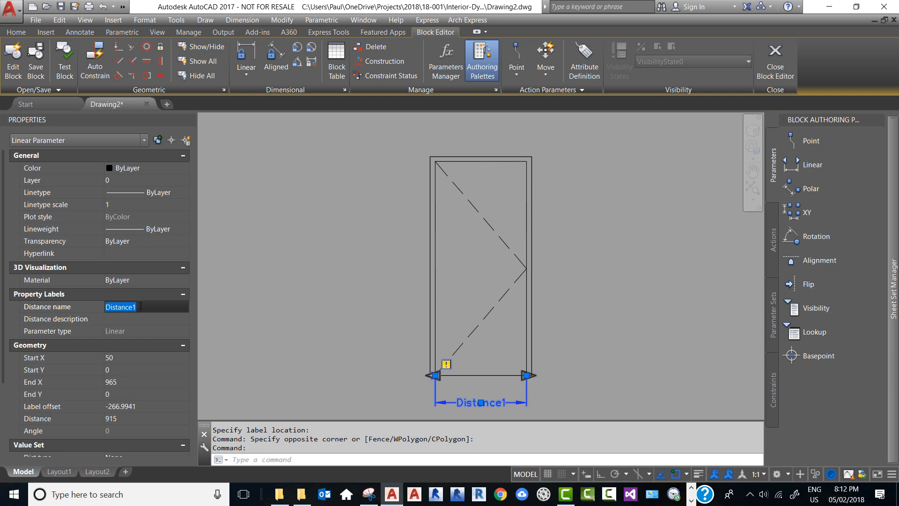
text(Width)
click(112, 319)
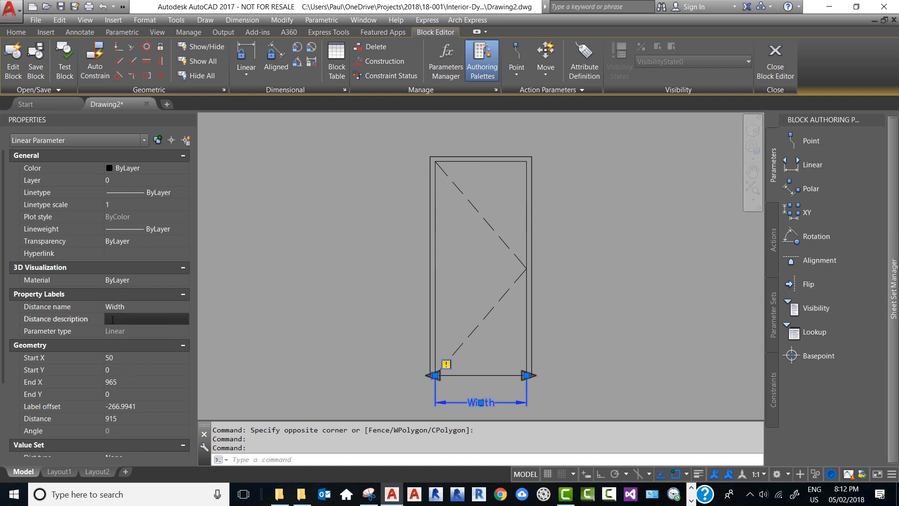
text(Door Width)
Set the Width parameter's distance type to List in its value set.
scroll(2, 307, down, 5)
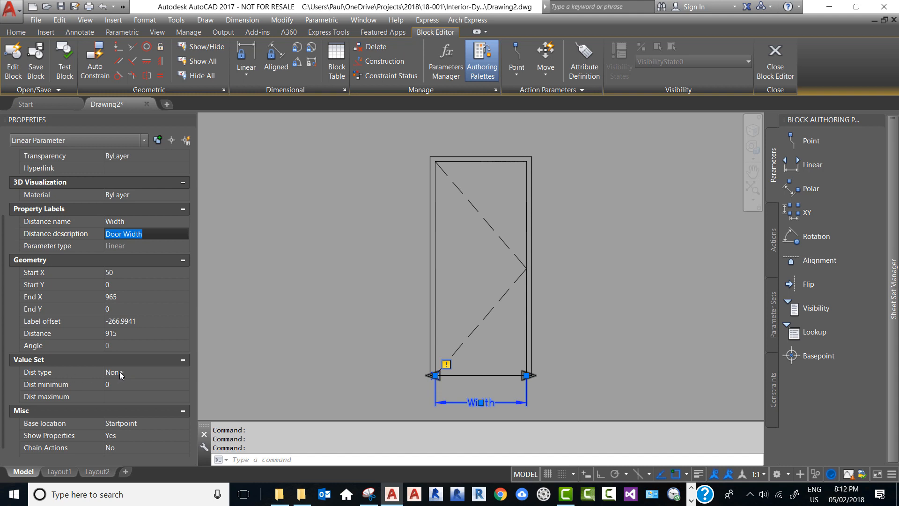
click(150, 374)
click(183, 373)
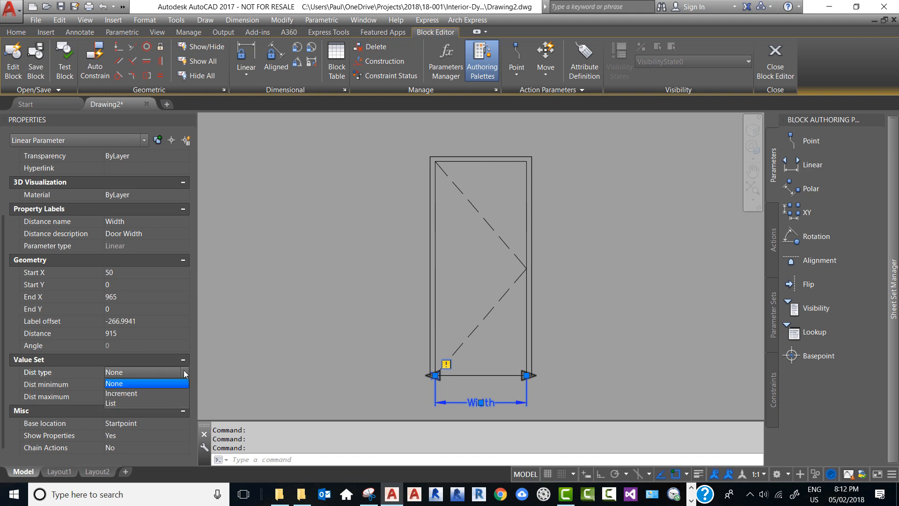
click(128, 404)
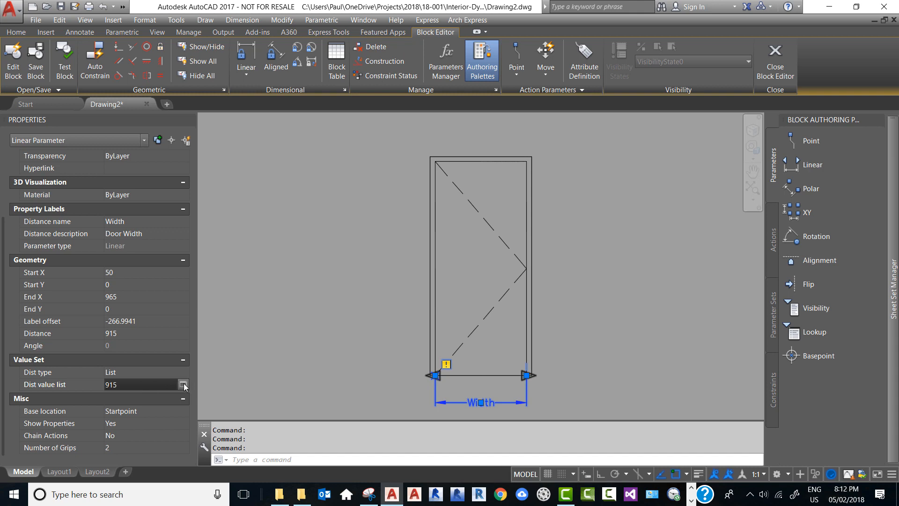
Add the distances 610, 765 and 815 to the Width parameter's distance value list.
click(183, 384)
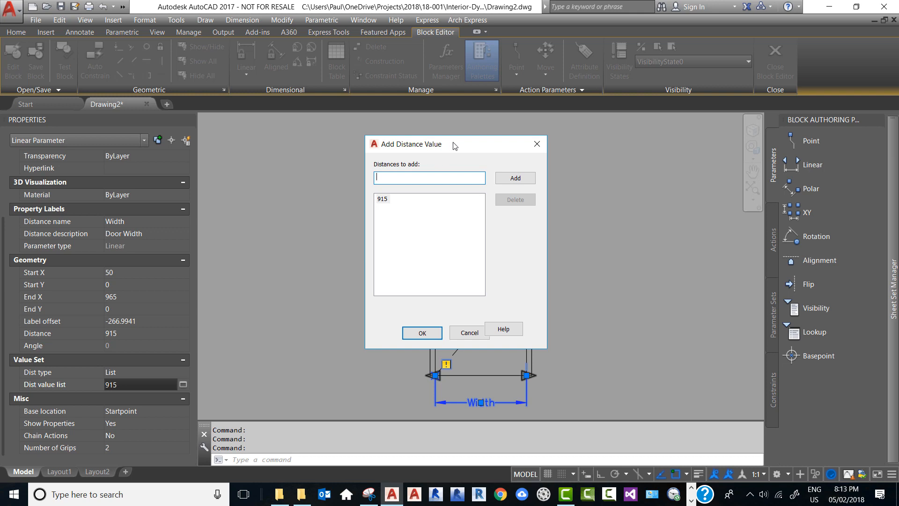
drag(454, 146, 309, 149)
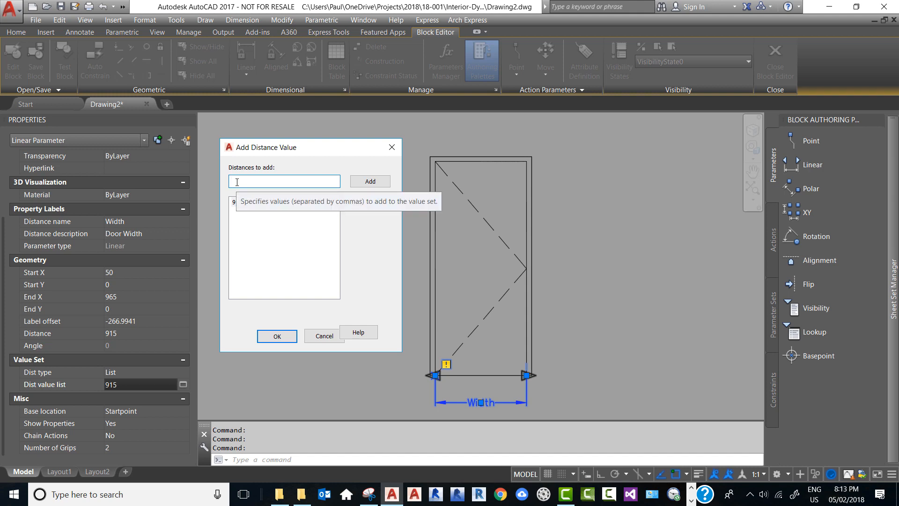
text(6)
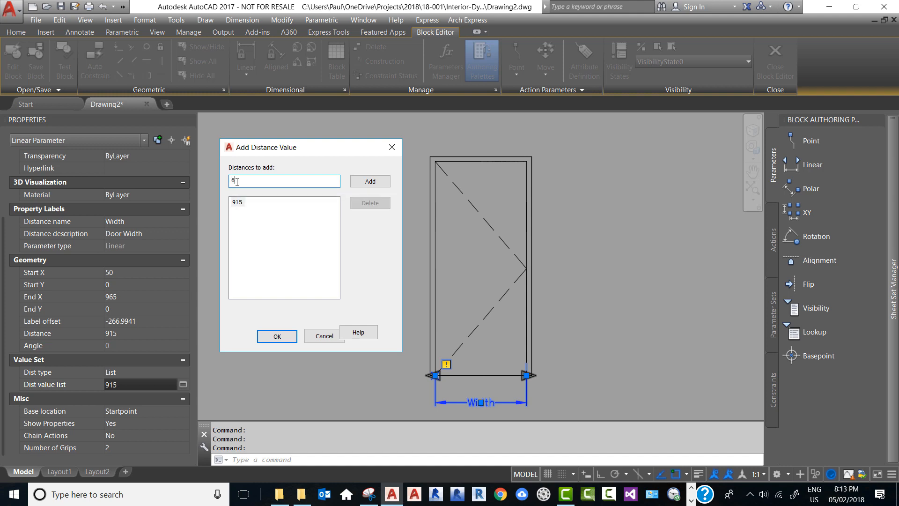
text(10)
click(366, 184)
click(264, 186)
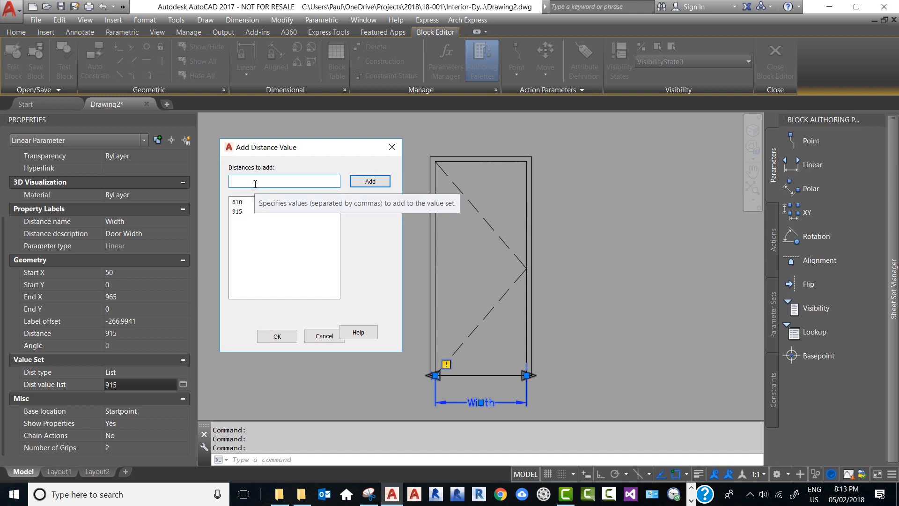
text(765)
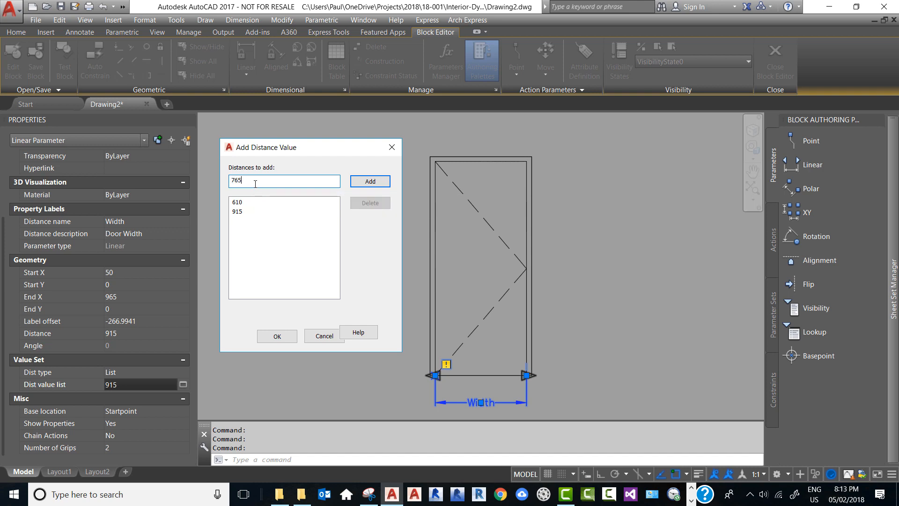
click(363, 184)
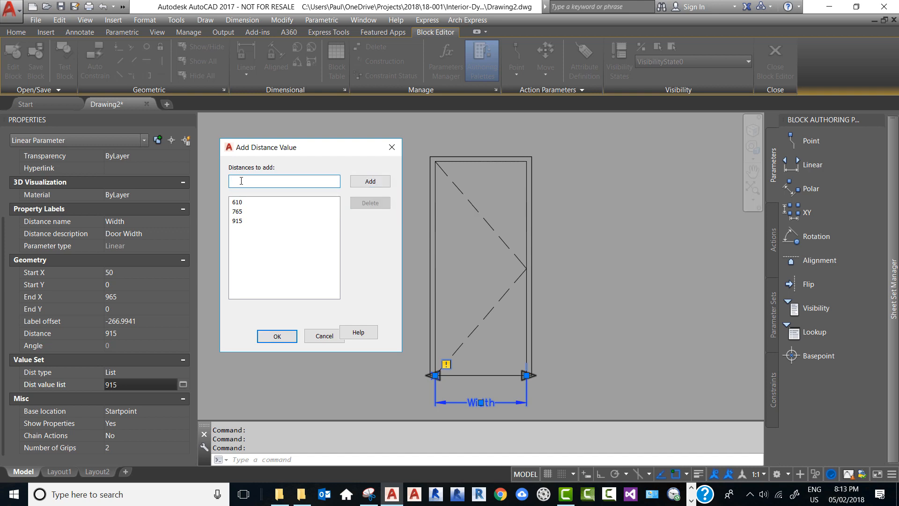
text(815)
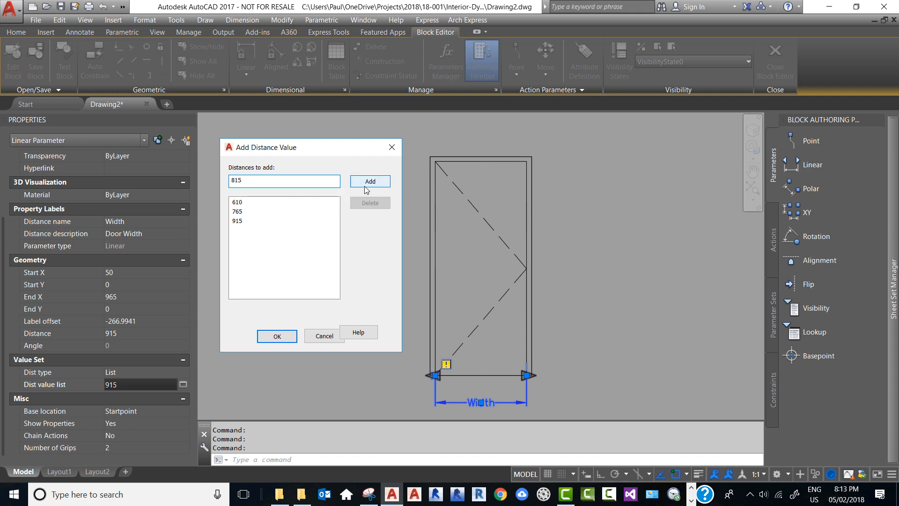
click(367, 185)
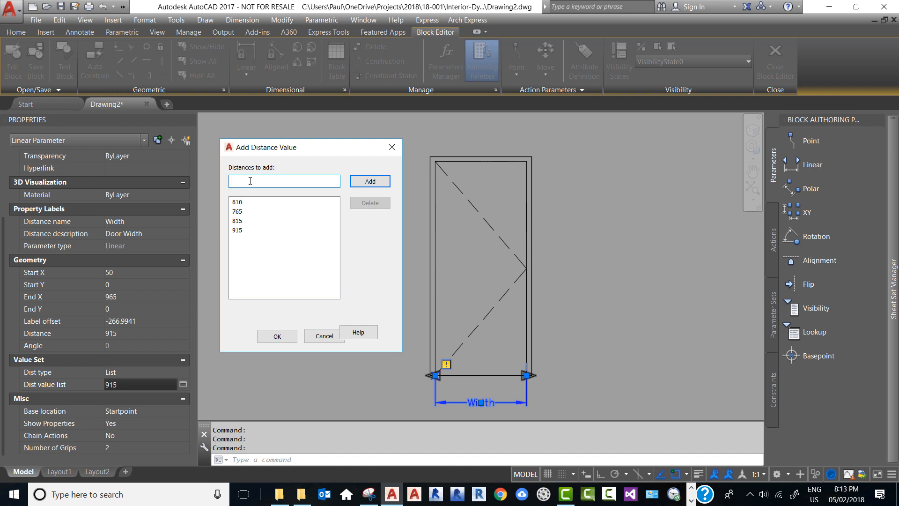
Add the distances 865, 1070 and 1220 to the value list and accept the completed list.
text(865)
click(360, 183)
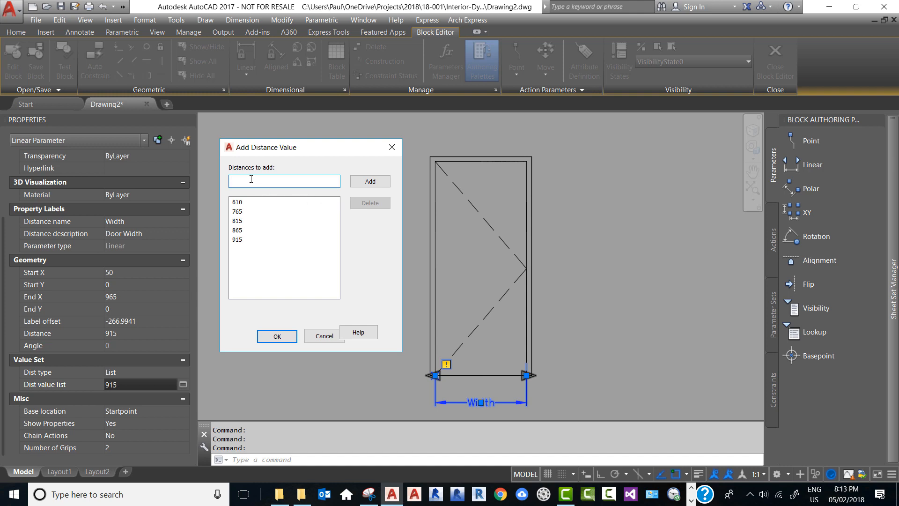
text(1070)
click(381, 183)
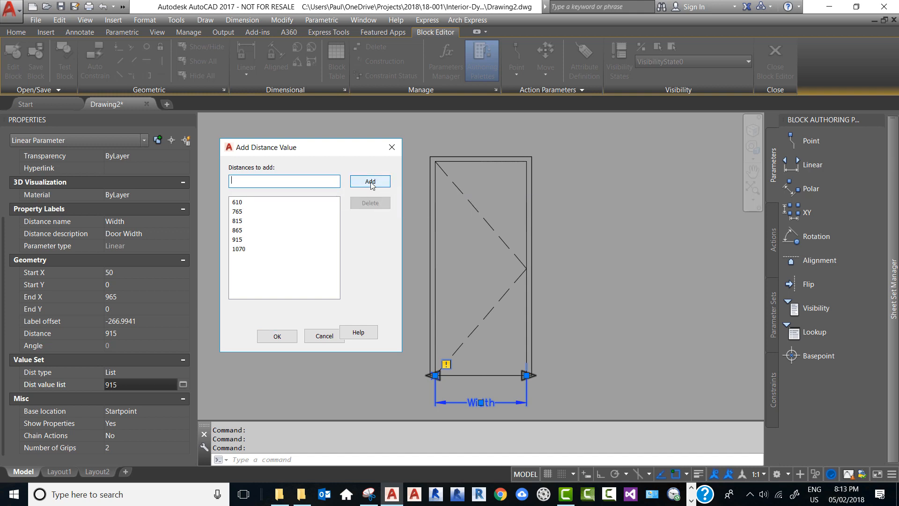
click(234, 181)
text(1220)
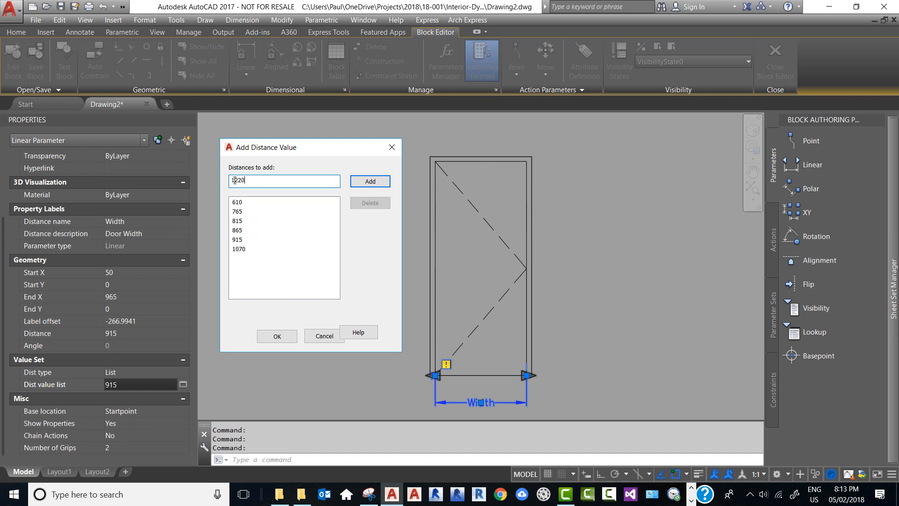
click(373, 184)
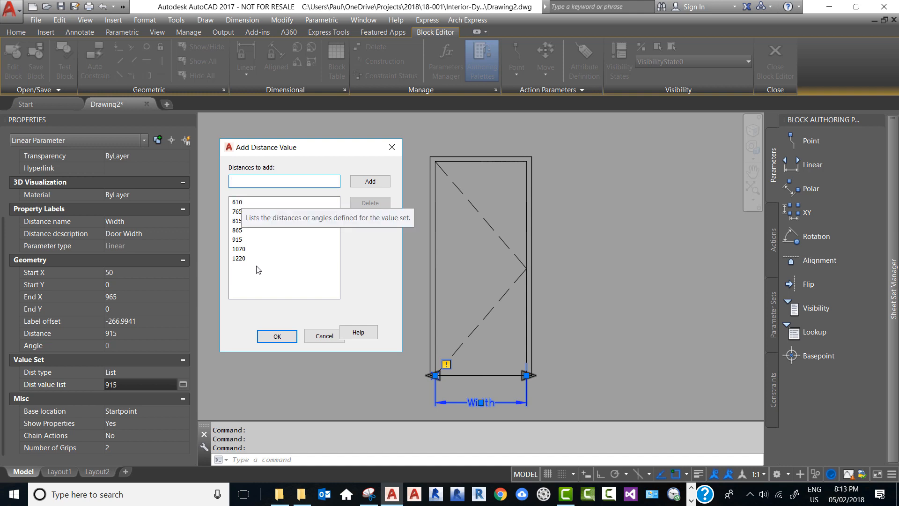
click(246, 231)
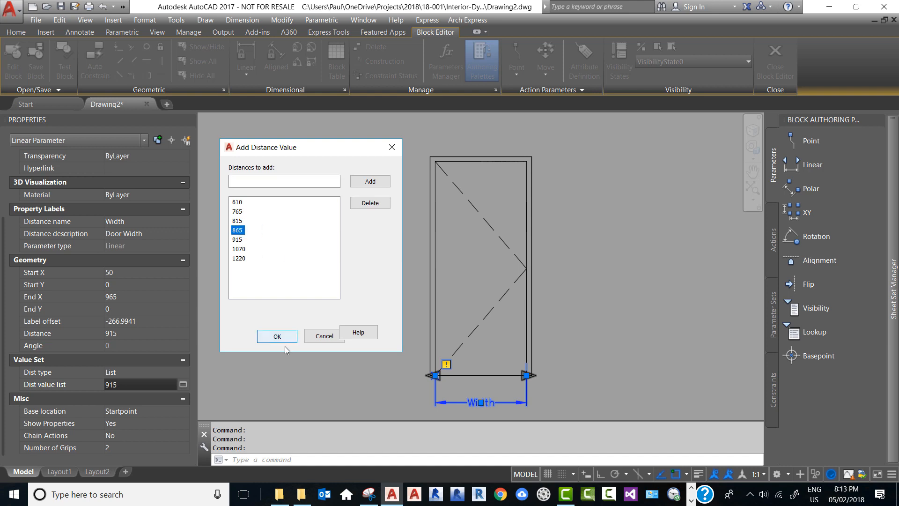
click(278, 336)
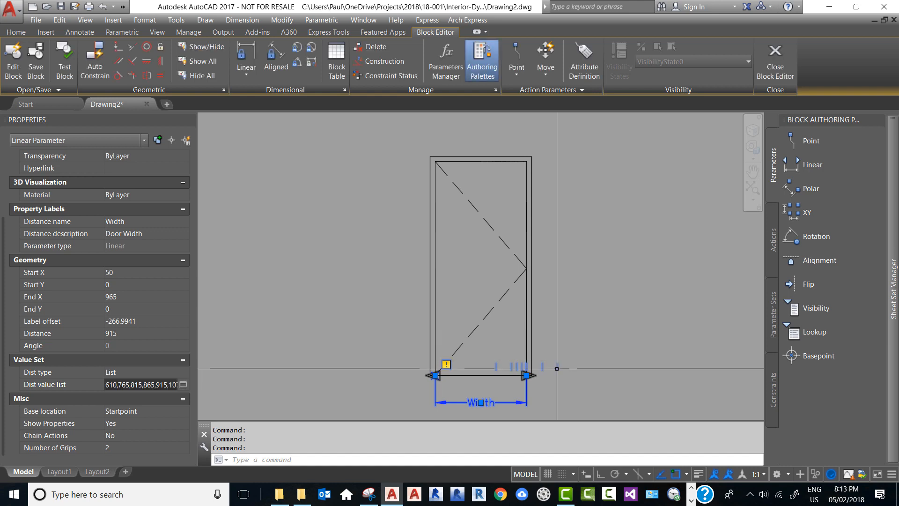
Set the Width parameter's number of grips to 1 and deselect it.
scroll(568, 389, up, 4)
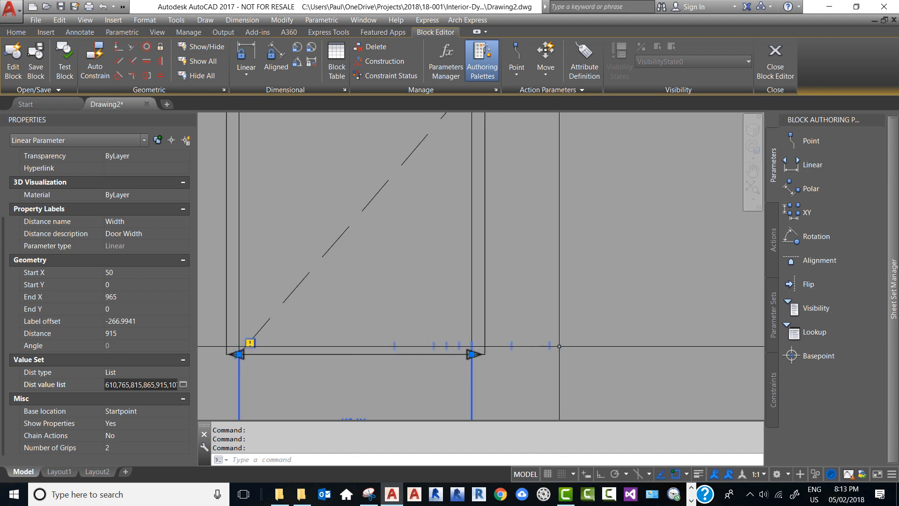
scroll(520, 330, down, 2)
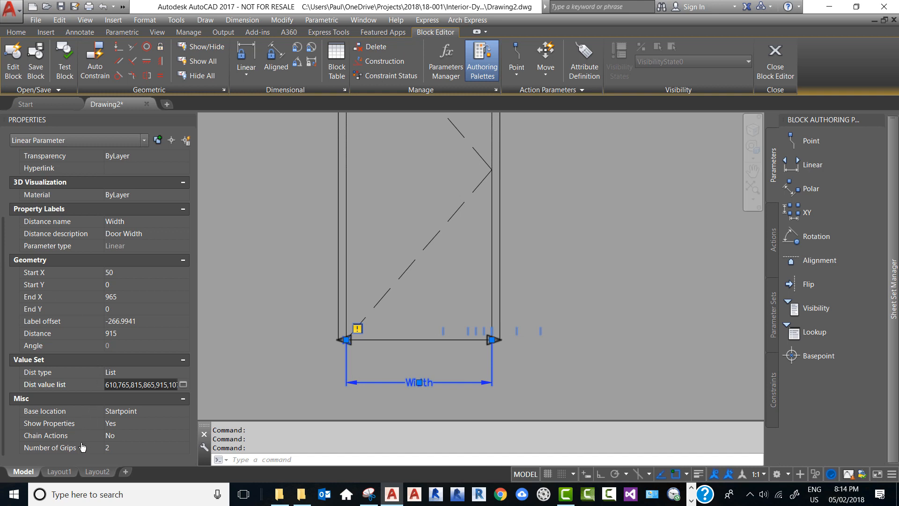
click(184, 448)
click(184, 448)
click(128, 465)
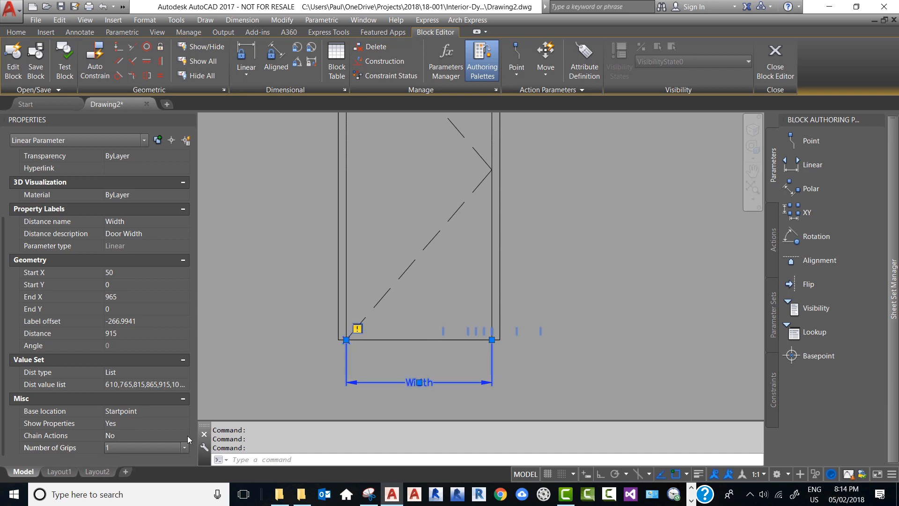
scroll(533, 276, down, 4)
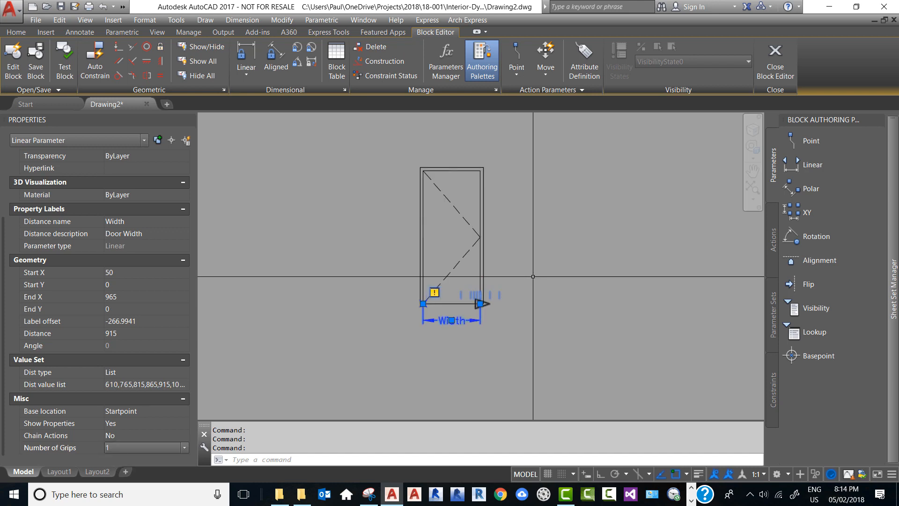
key(Escape)
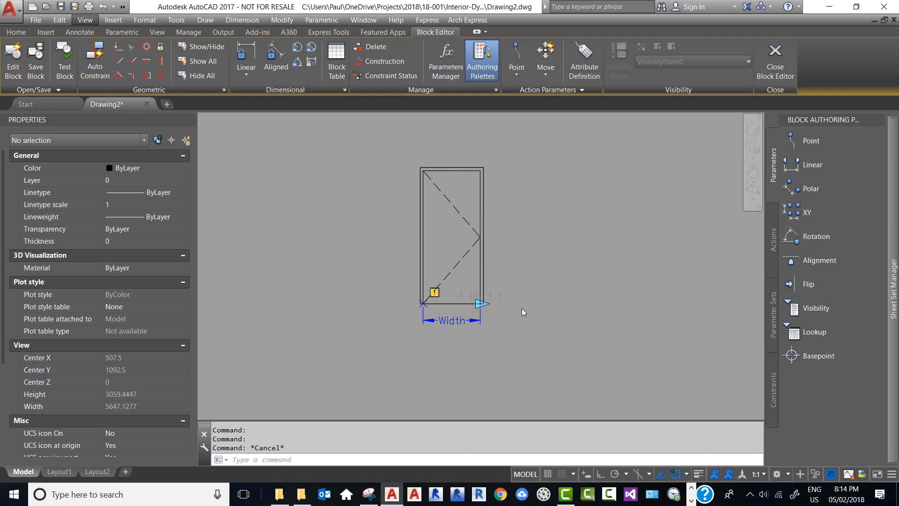
Add a Stretch action to the Width parameter's right end point, framing the door's right half and selecting the objects crossing its right side.
click(774, 242)
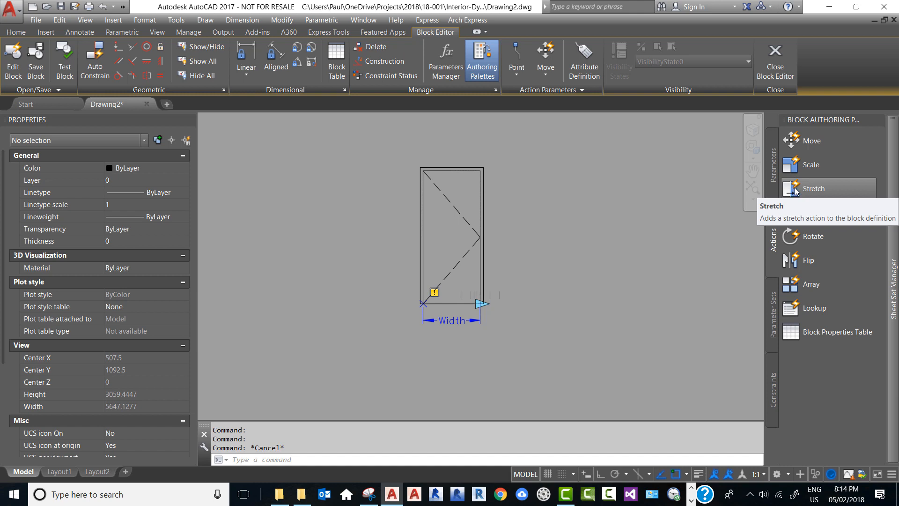
click(795, 190)
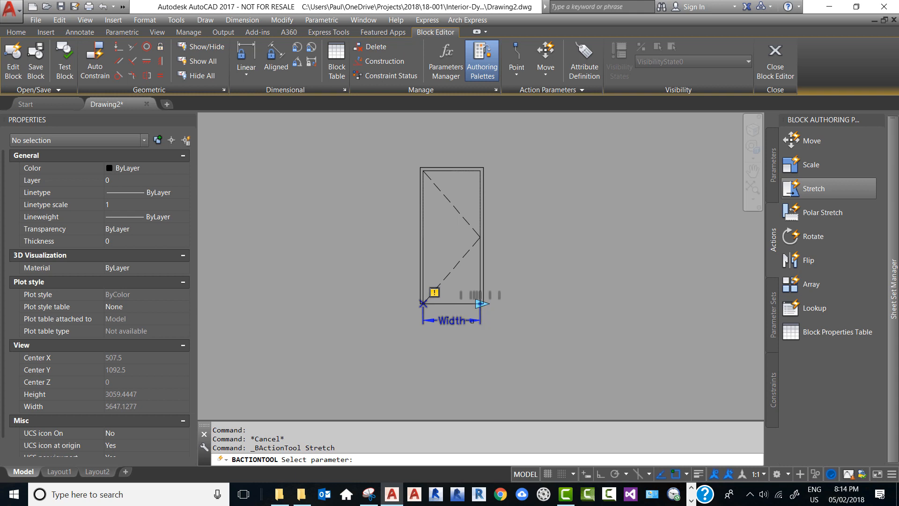
click(472, 320)
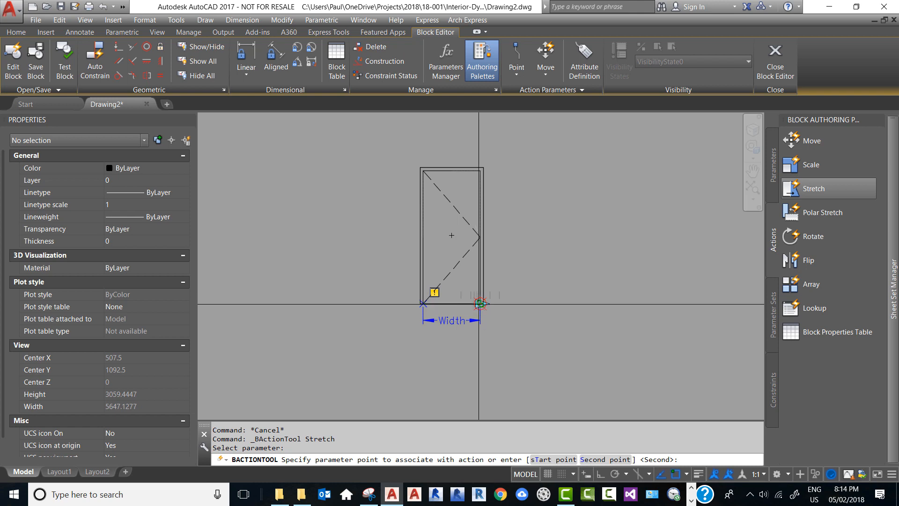
click(480, 304)
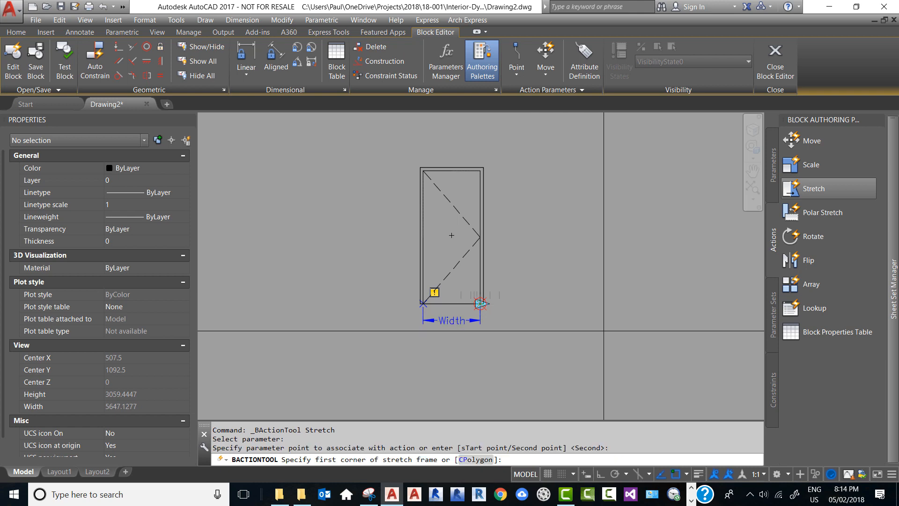
click(451, 117)
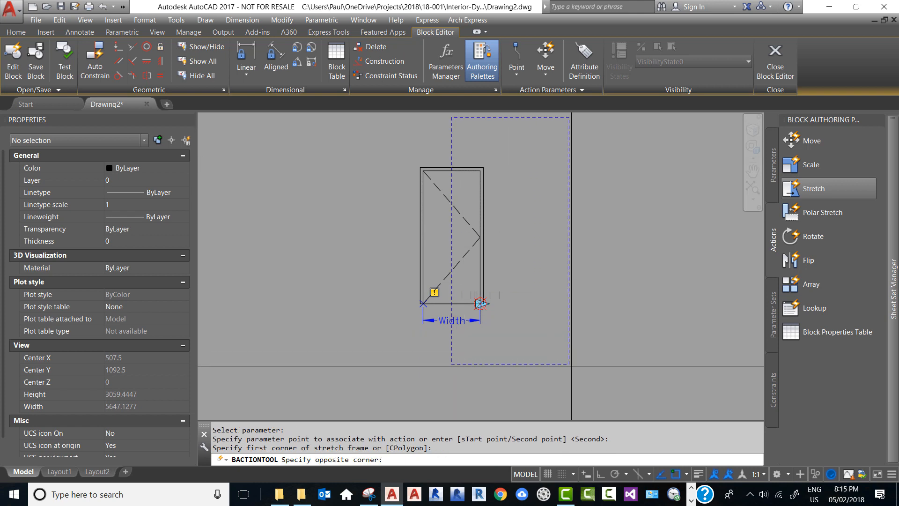
click(598, 382)
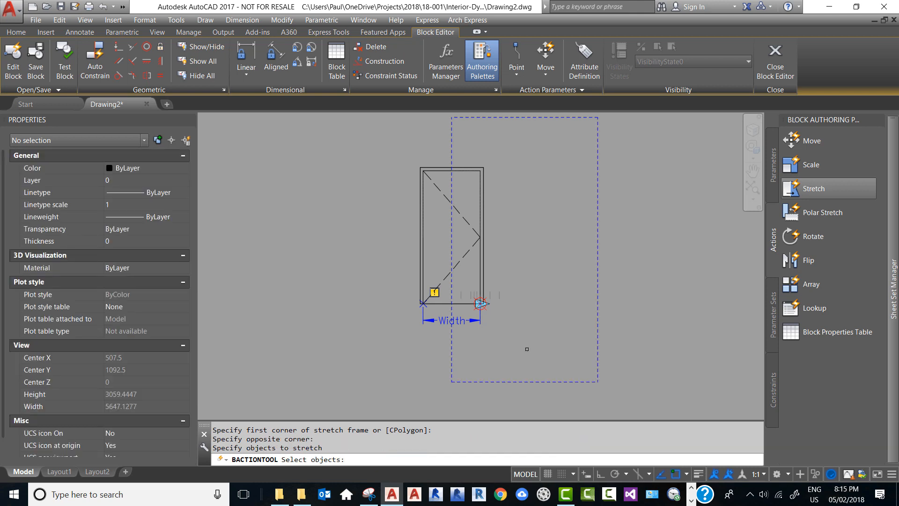
click(512, 338)
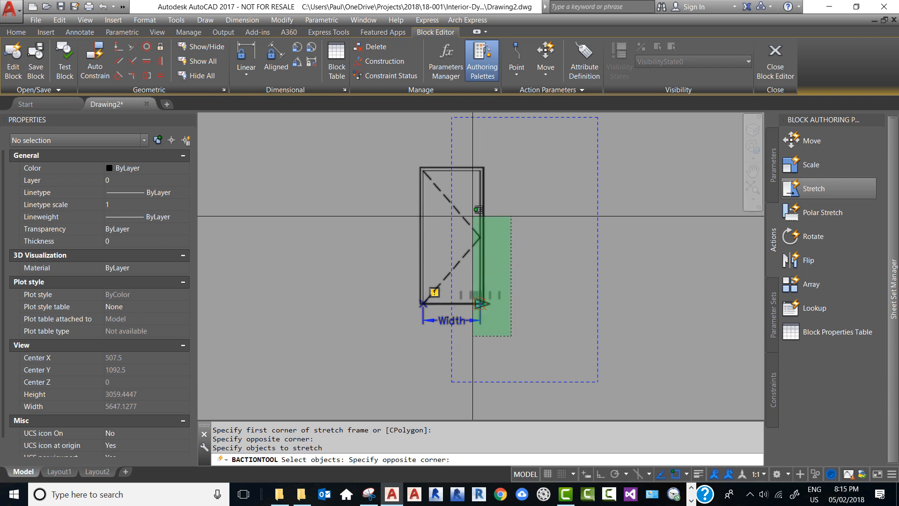
click(466, 154)
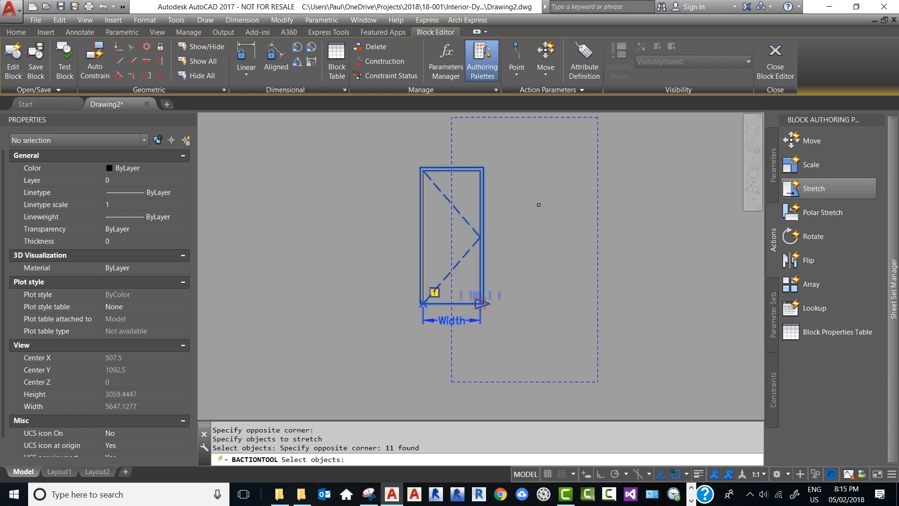
key(Return)
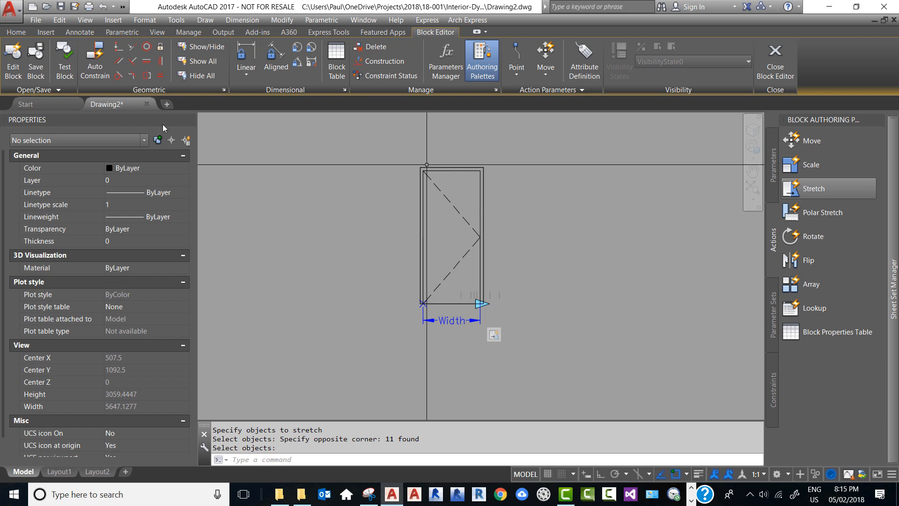
Test the block by stretching the door with its width grip to the narrowest listed width and widening it again, and close the test.
click(62, 71)
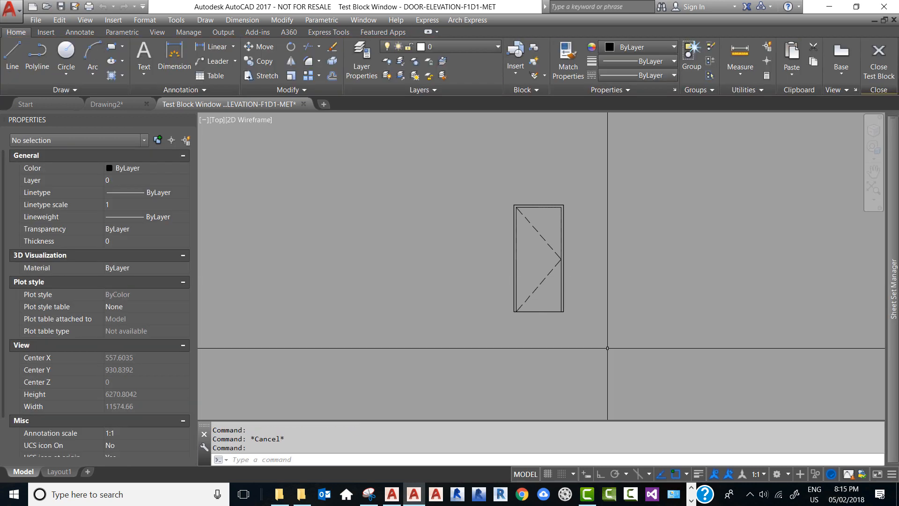
click(578, 327)
click(546, 291)
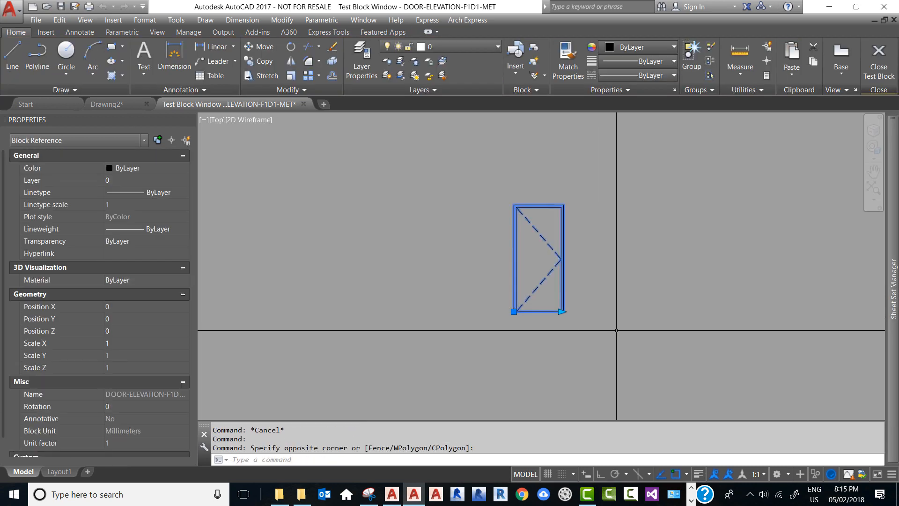
click(562, 312)
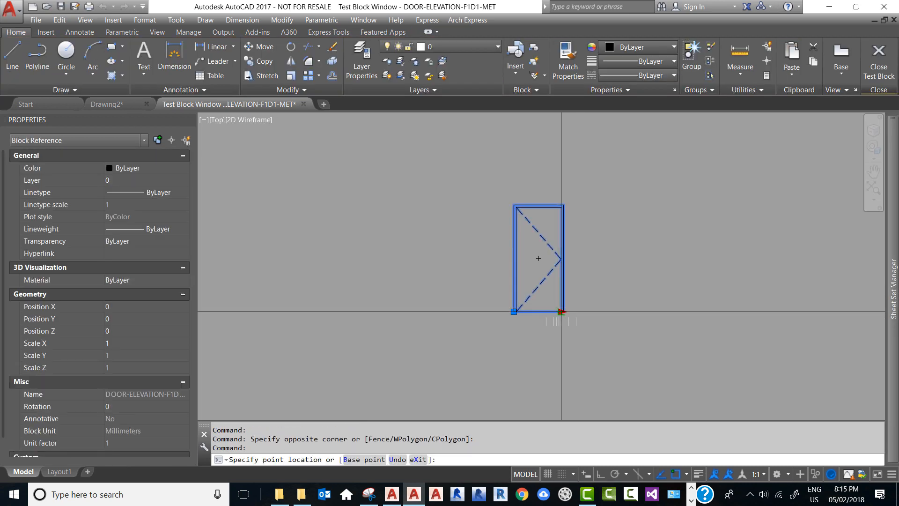
click(546, 311)
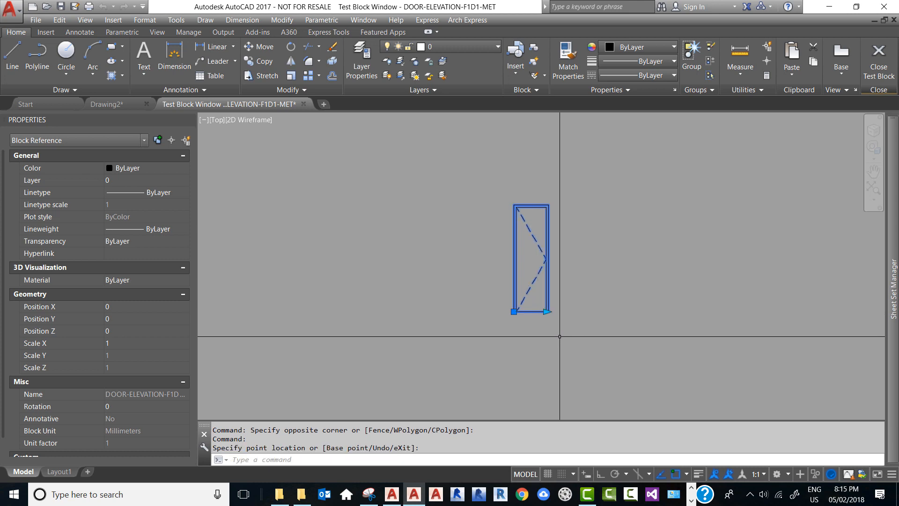
click(546, 311)
click(577, 312)
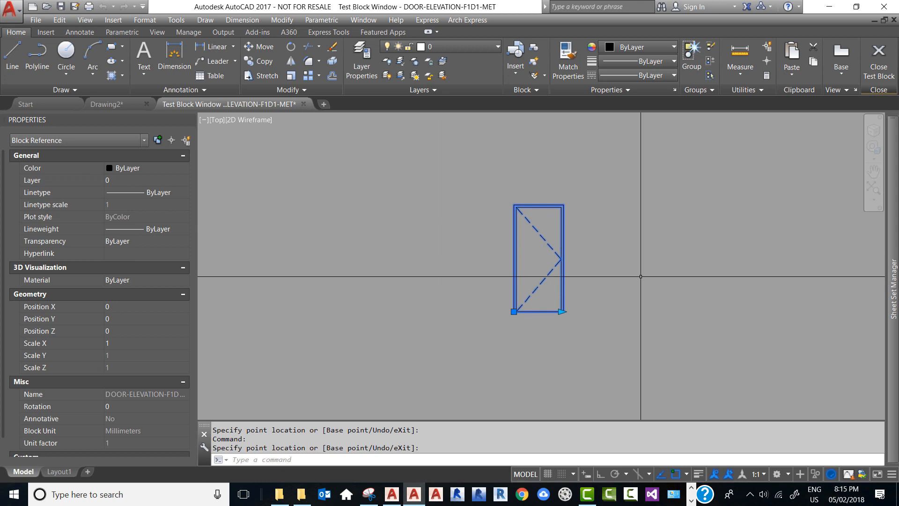
click(881, 70)
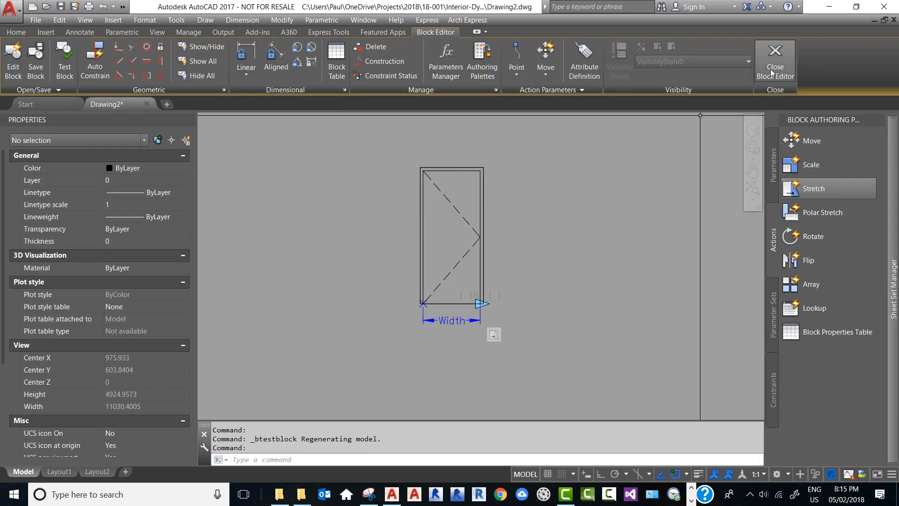
Close the block editor and save the changes to DOOR-ELEVATION-F1D1-MET.
click(774, 72)
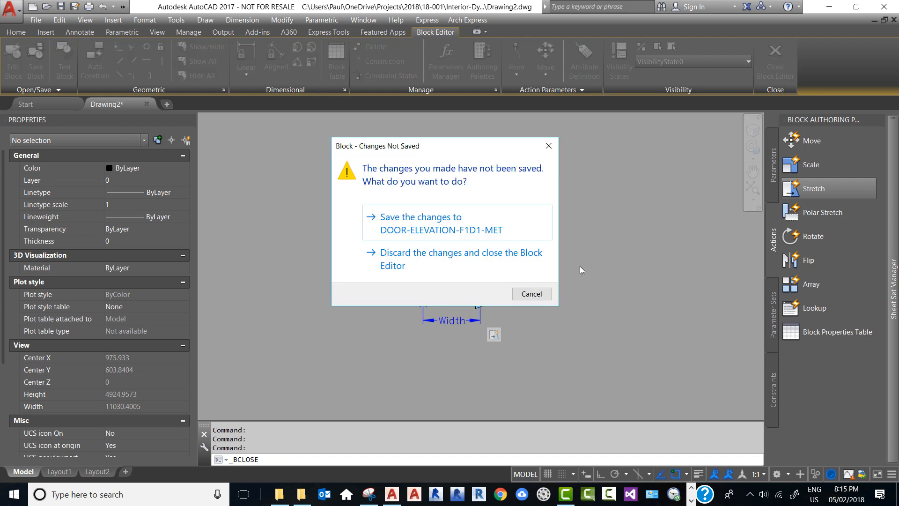
click(414, 230)
Stretch the placed door block by its width grip to the narrowest listed width, back to its starting width, and out to the widest.
click(485, 315)
click(460, 324)
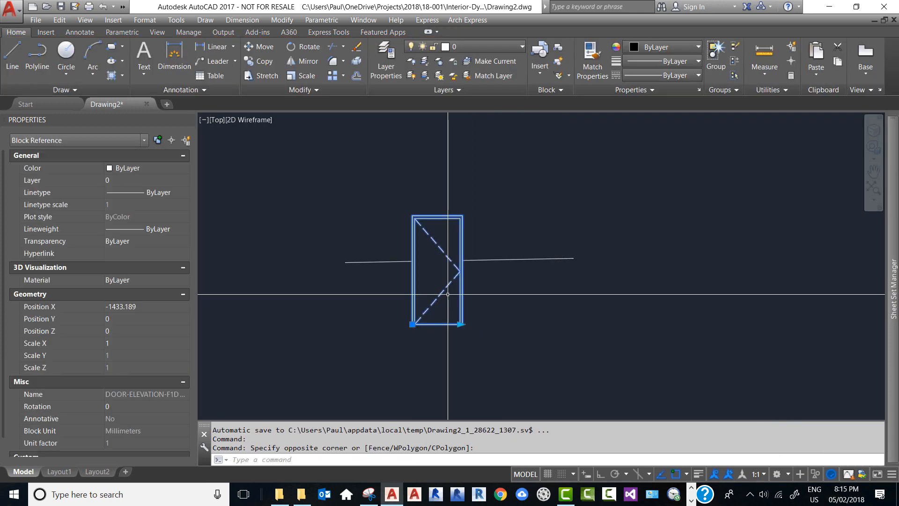
scroll(460, 330, up, 5)
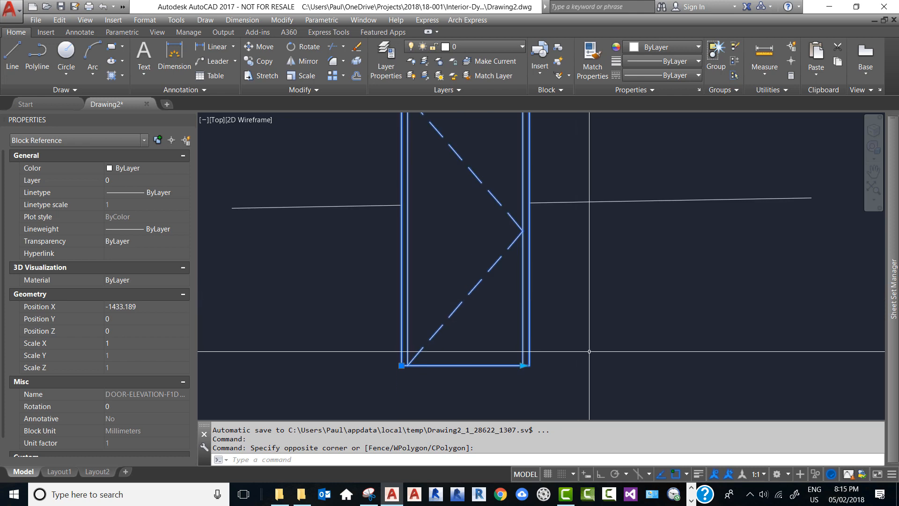
click(523, 366)
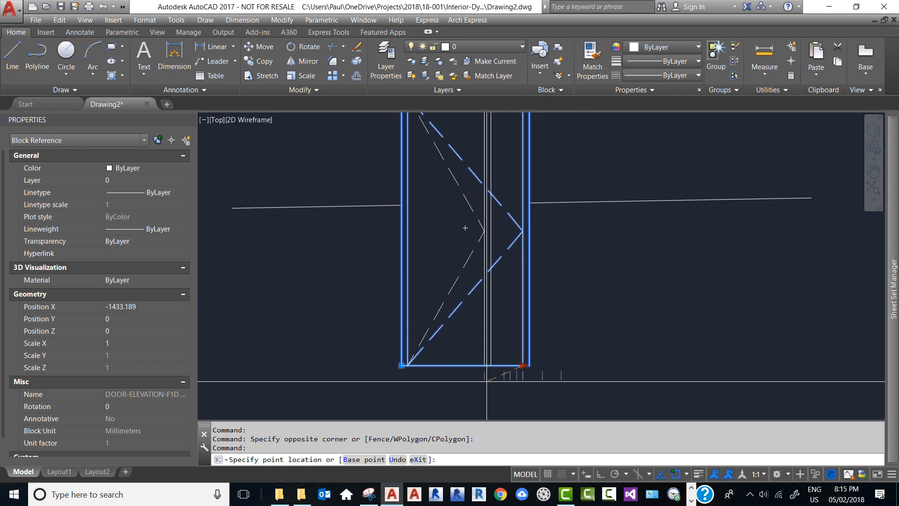
click(485, 366)
click(485, 365)
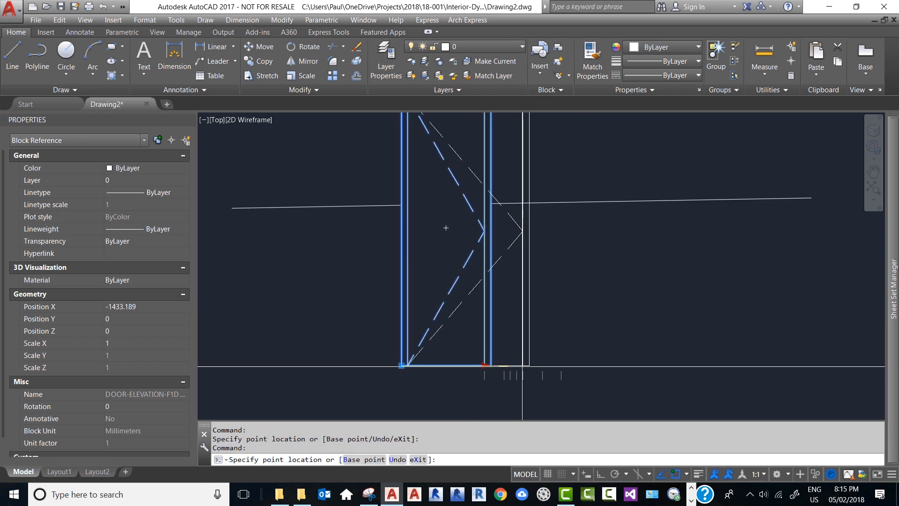
click(523, 366)
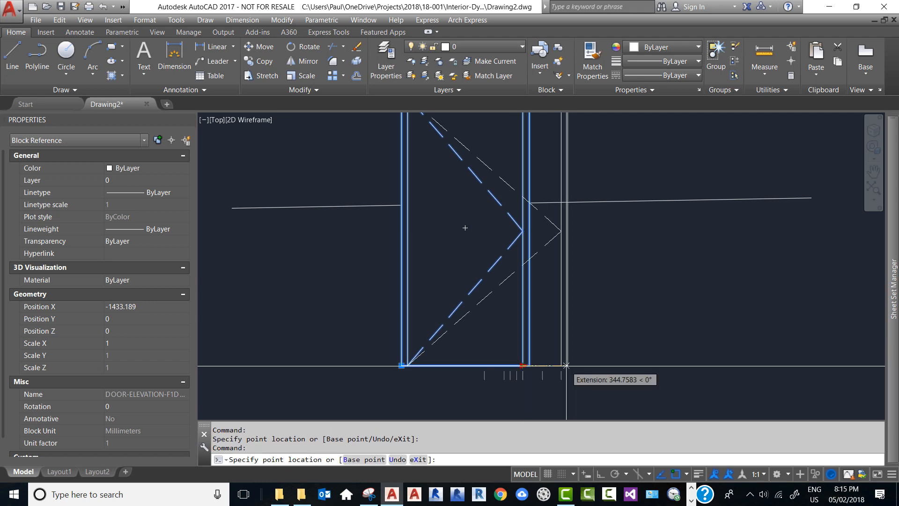
click(567, 367)
scroll(347, 333, down, 3)
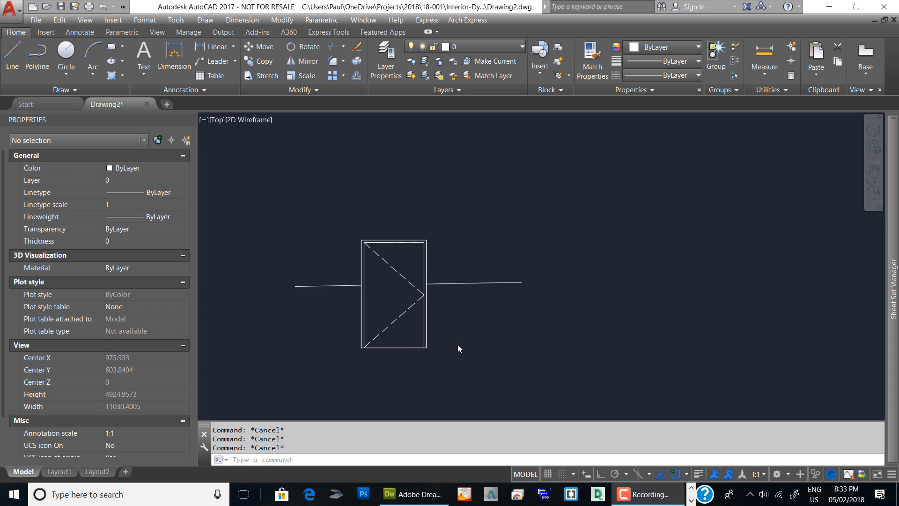
Reopen the placed door block for editing in the block editor.
click(424, 337)
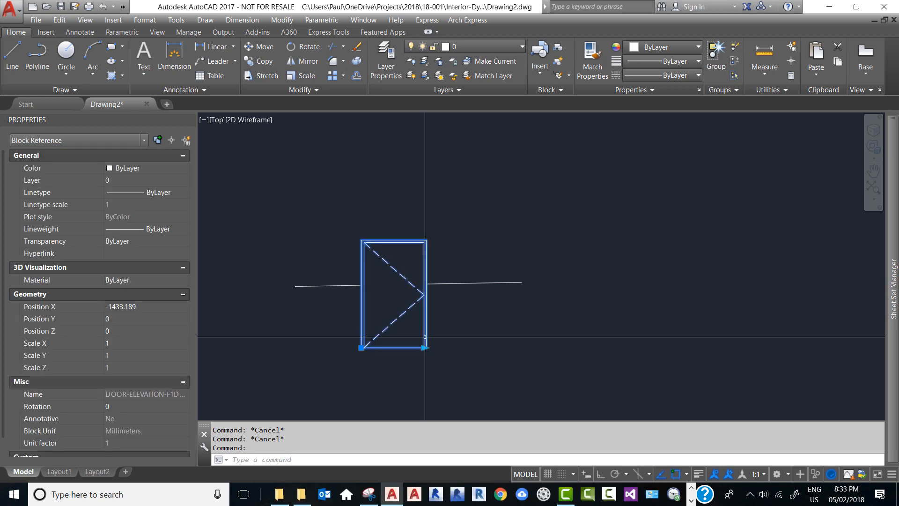
right_click(425, 336)
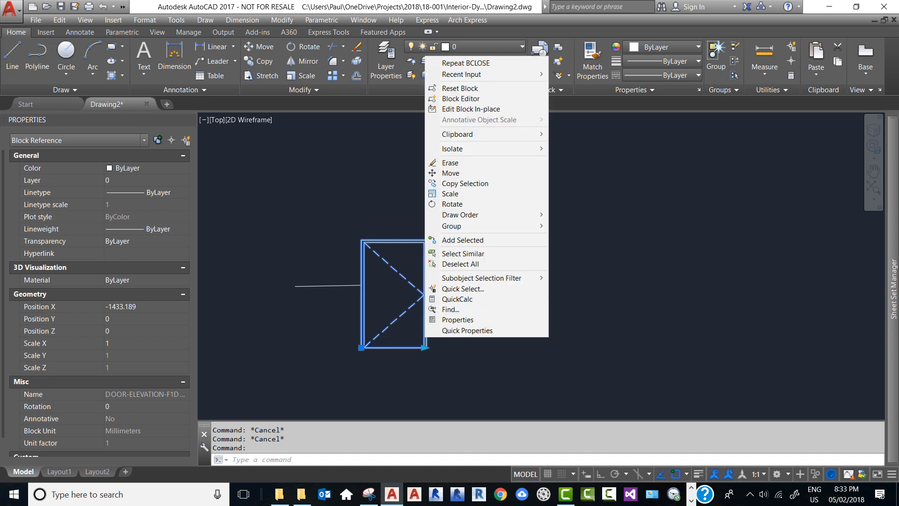
click(455, 102)
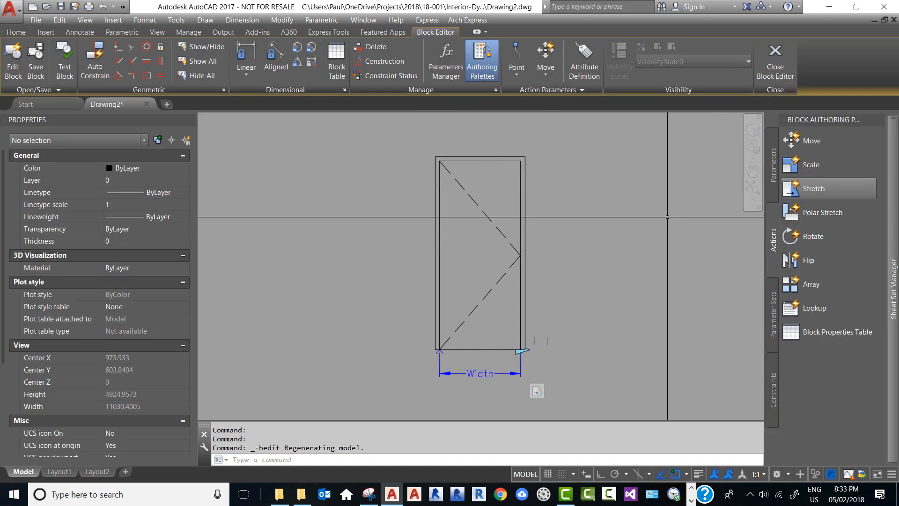
Add a Linear parameter from the door panel's lower-left corner to its upper-left corner, with its label to the left of the door.
click(774, 175)
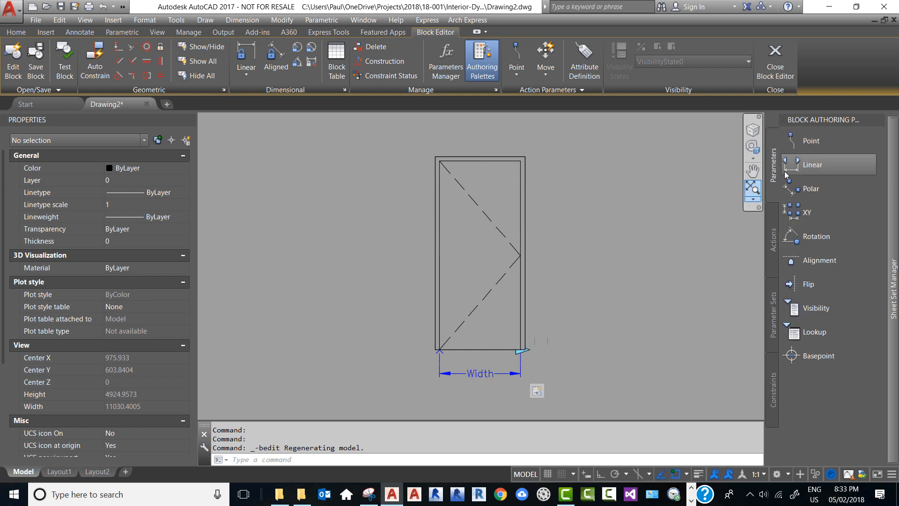
click(793, 174)
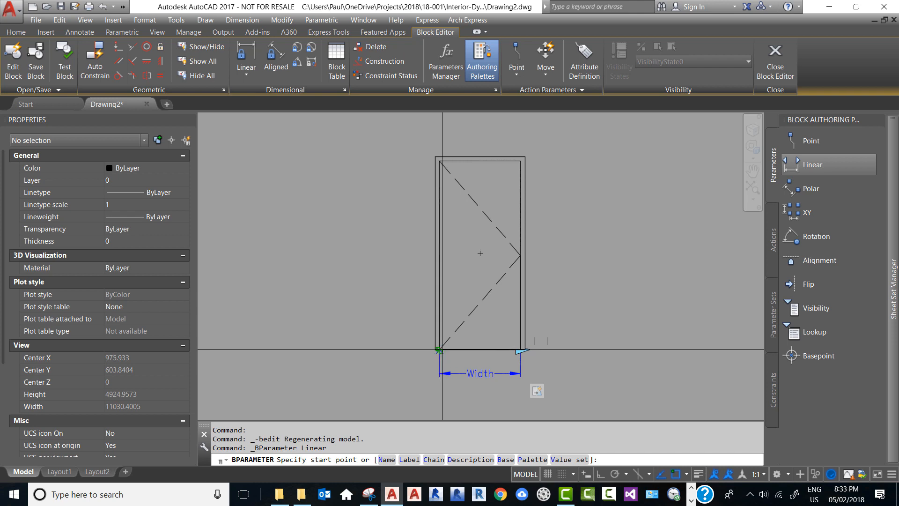
click(439, 349)
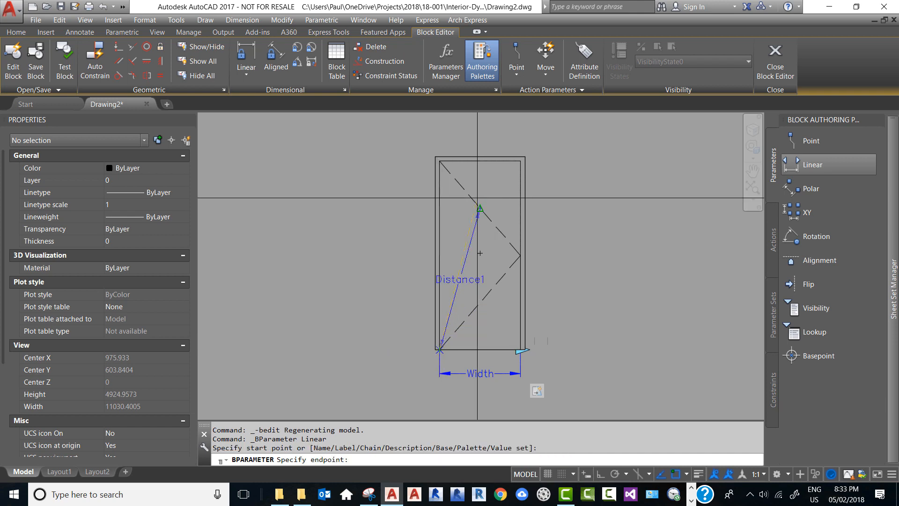
click(439, 160)
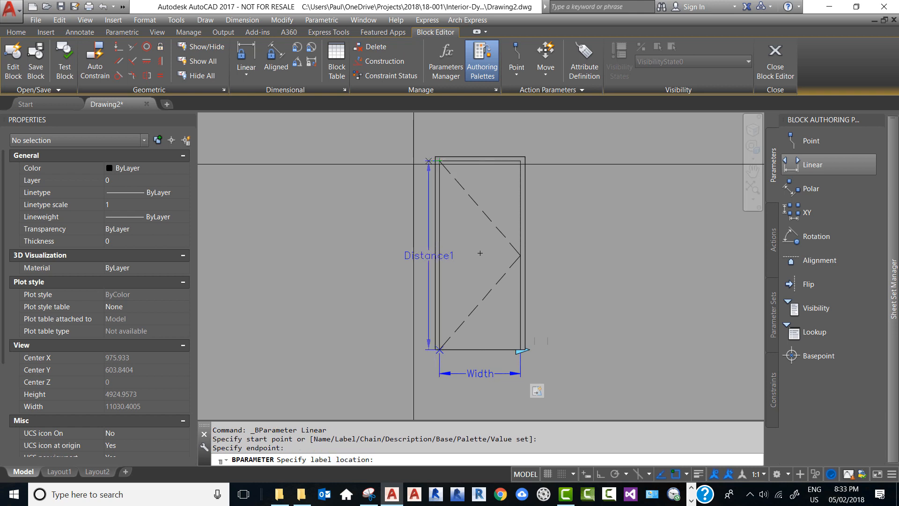
click(385, 169)
Name the vertical linear parameter Height and give it the description "Door Height:".
click(403, 274)
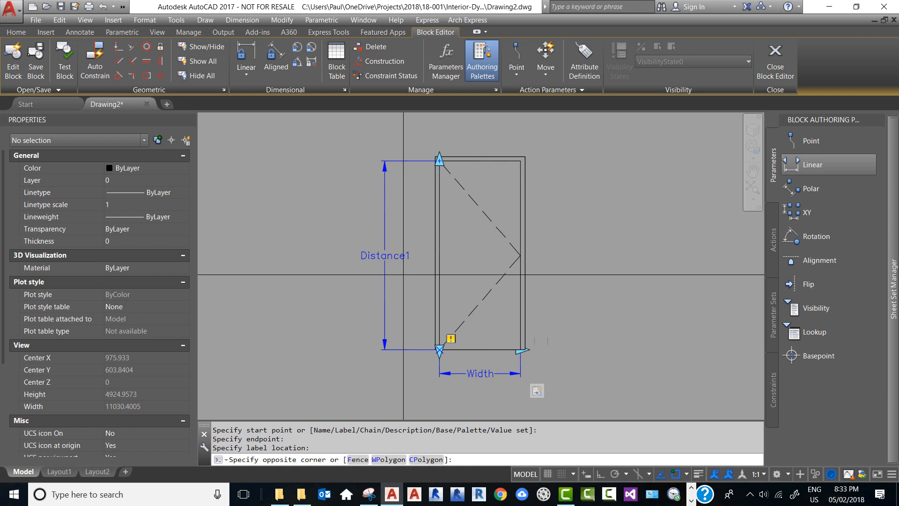
click(381, 240)
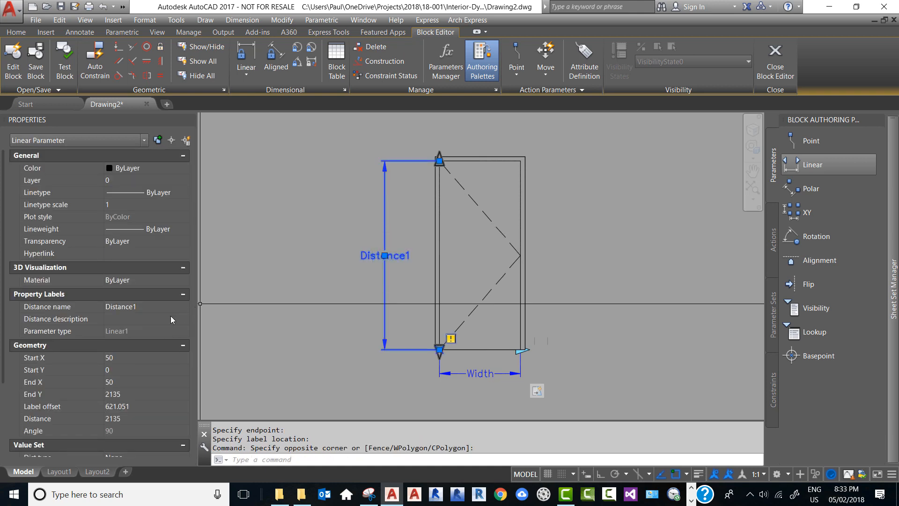
click(142, 306)
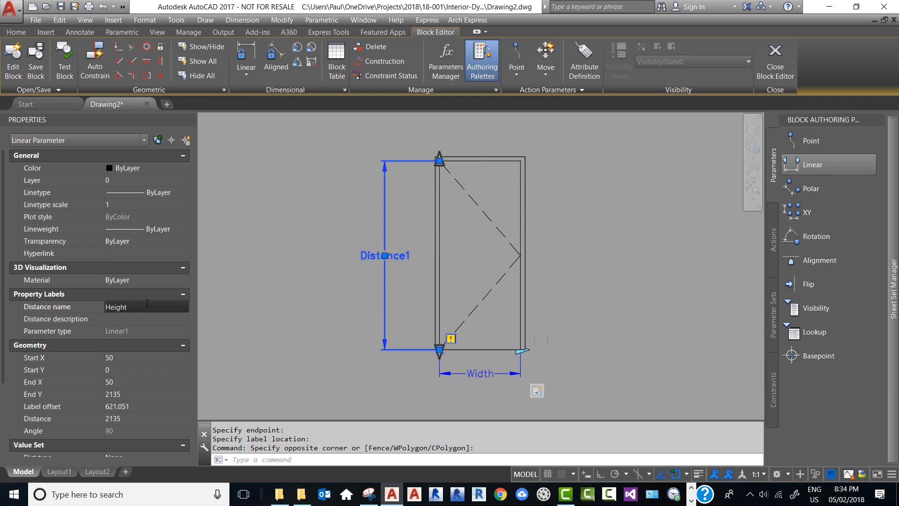
click(127, 318)
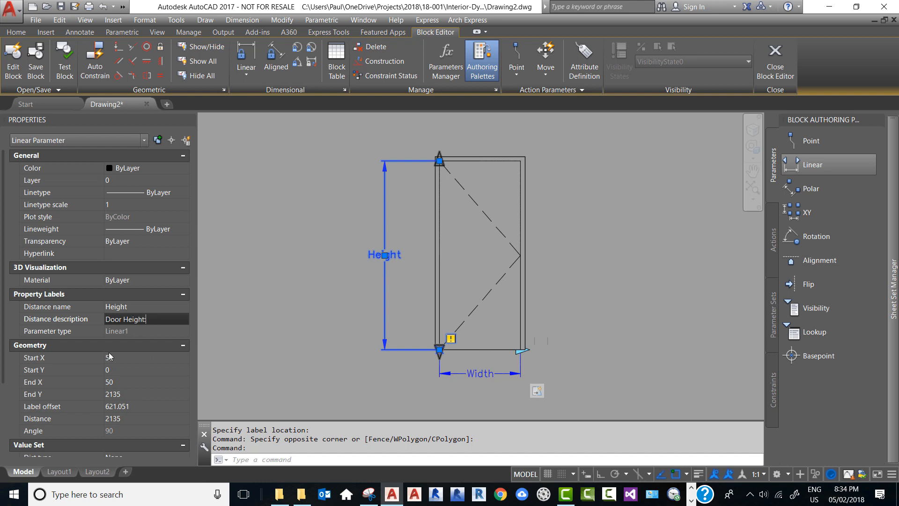
Set the Height parameter's distance type to List and add 2440 to its value list.
scroll(94, 356, down, 3)
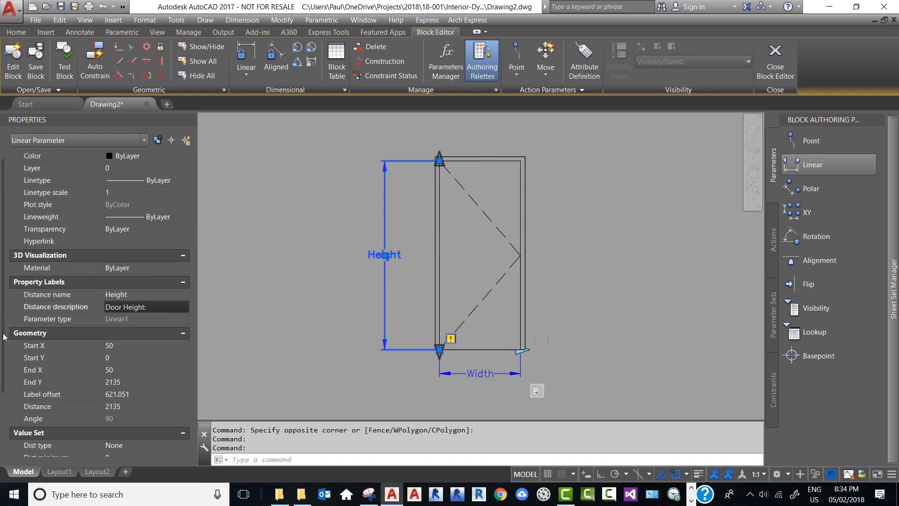
click(171, 386)
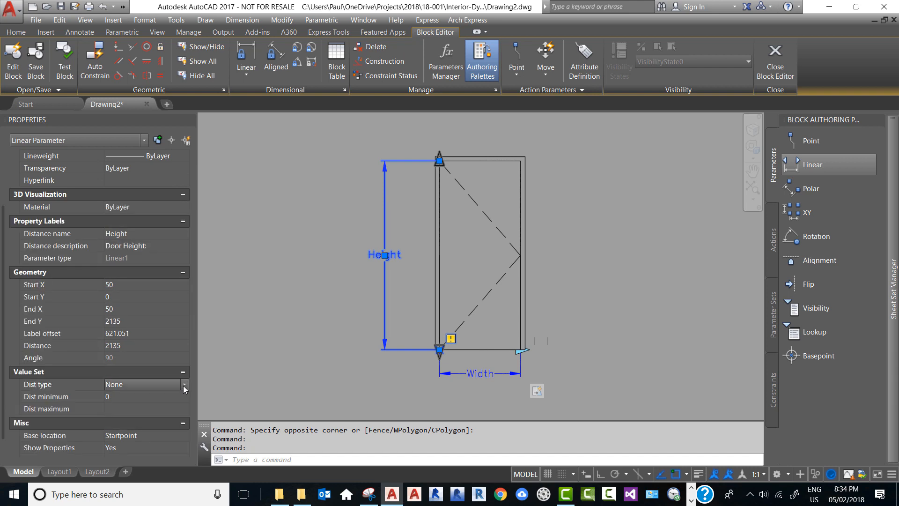
click(184, 386)
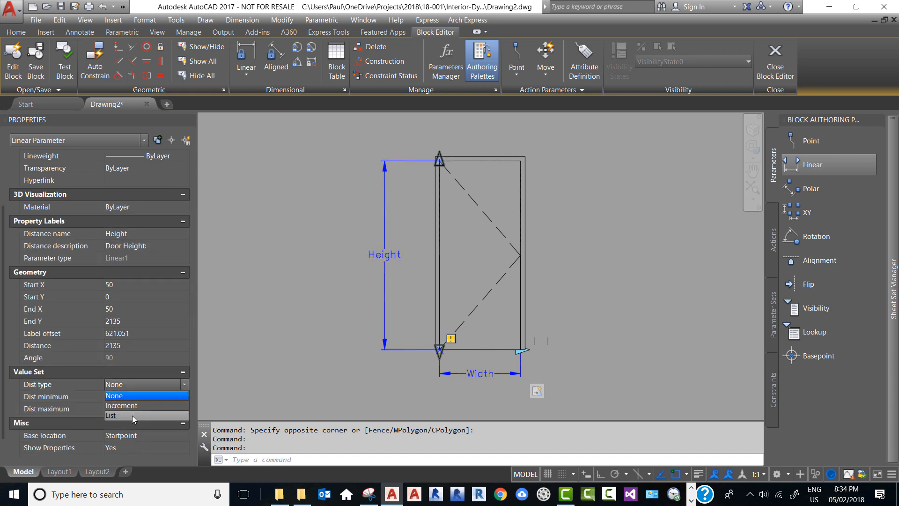
click(133, 415)
click(184, 398)
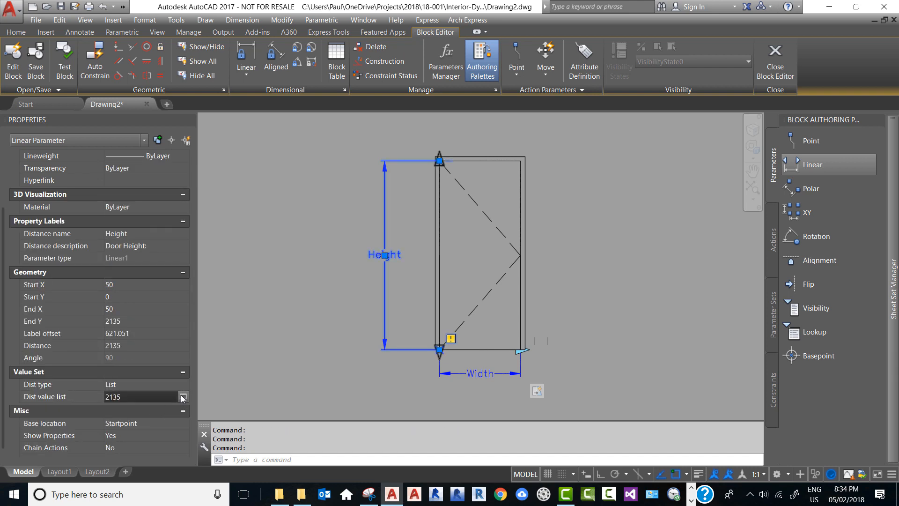
click(183, 396)
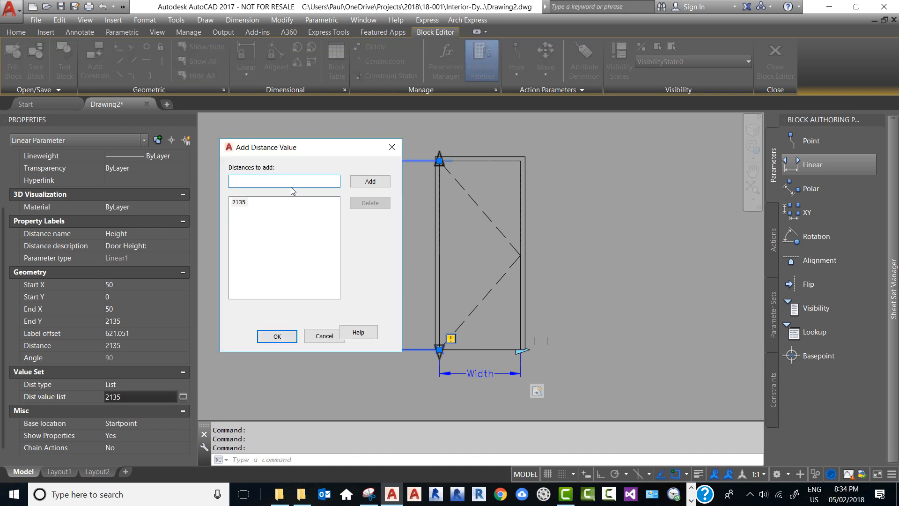
drag(294, 151, 607, 175)
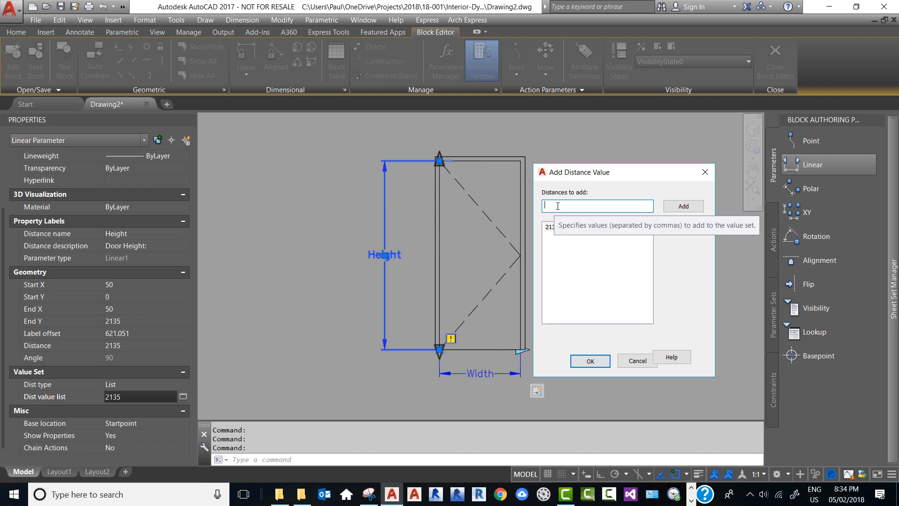
text(2)
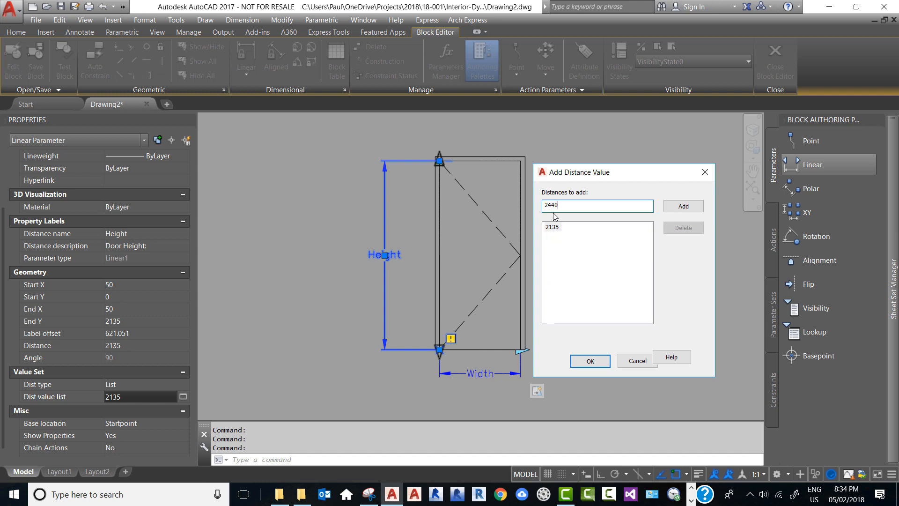
click(590, 361)
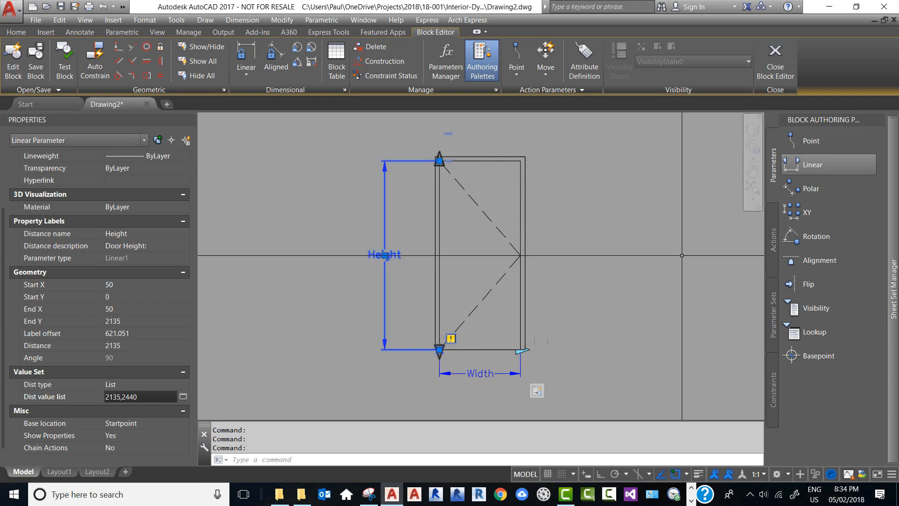
Start a Stretch action on the Height parameter and associate it with the parameter's upper point.
click(773, 242)
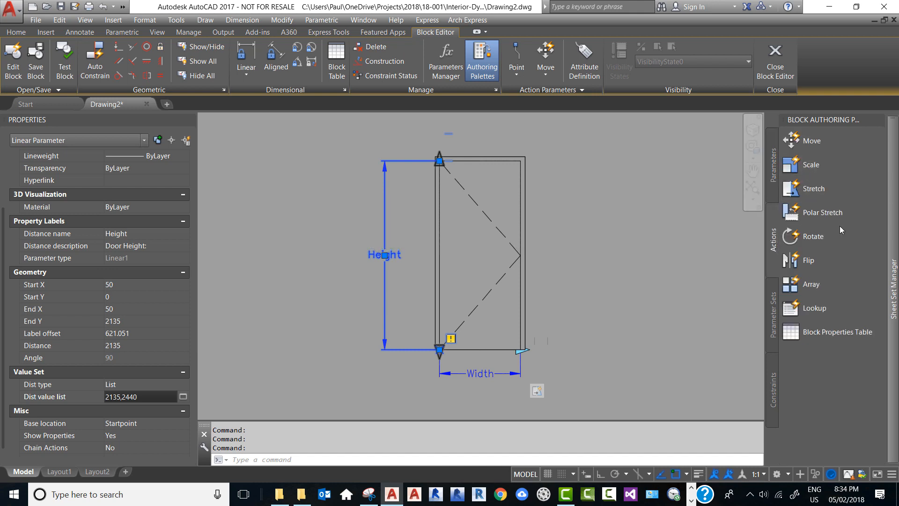
click(793, 189)
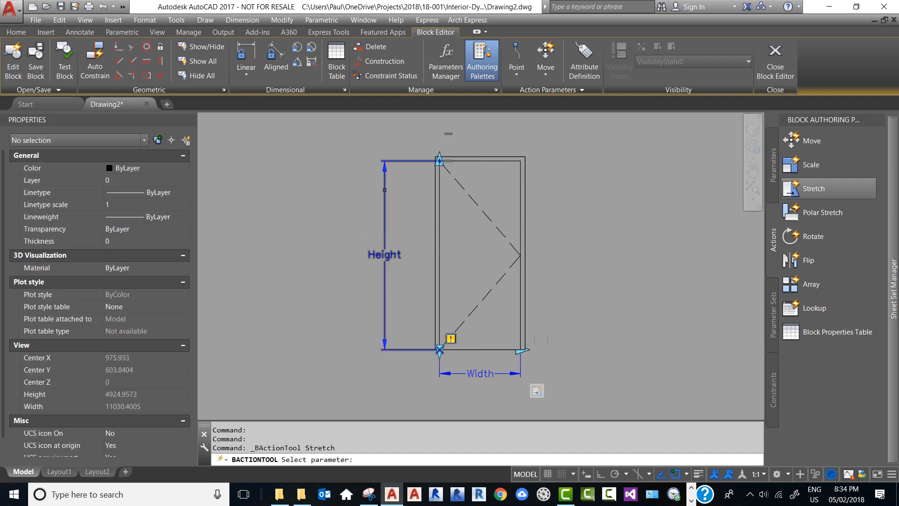
click(385, 190)
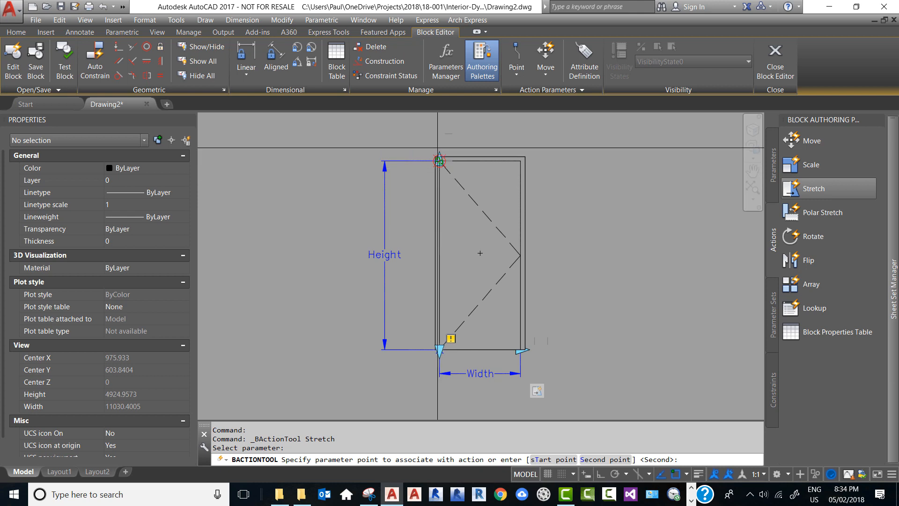
scroll(439, 161, up, 5)
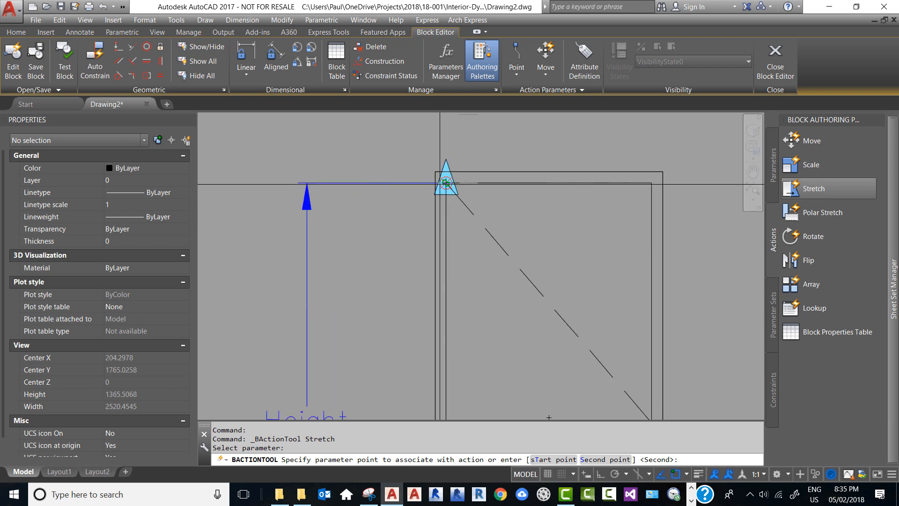
click(446, 183)
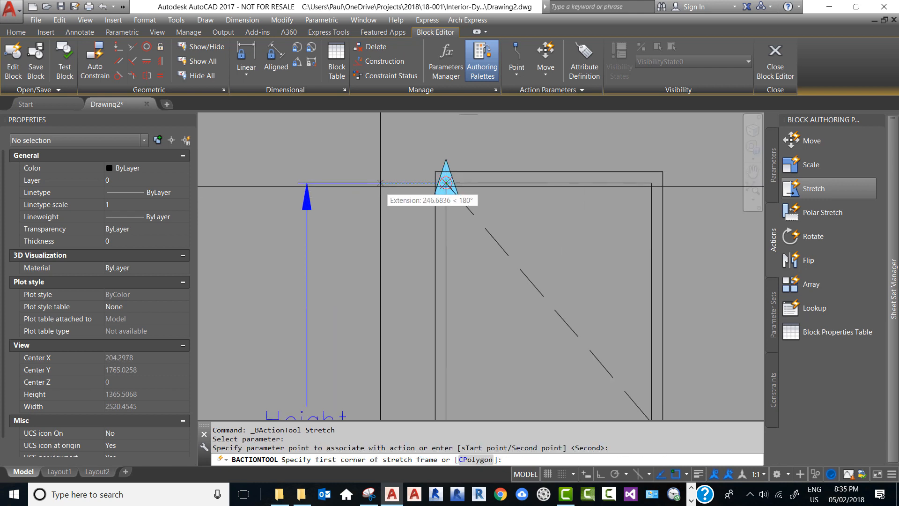
Enclose the door's upper part in the stretch frame and select the door frame, panel and upper swing line as the objects to stretch.
scroll(421, 178, down, 5)
scroll(434, 168, down, 1)
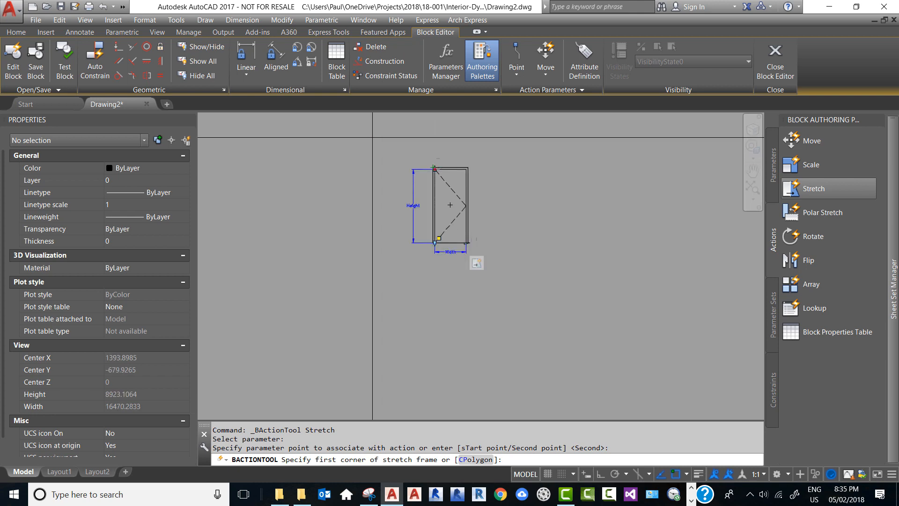
scroll(399, 139, up, 1)
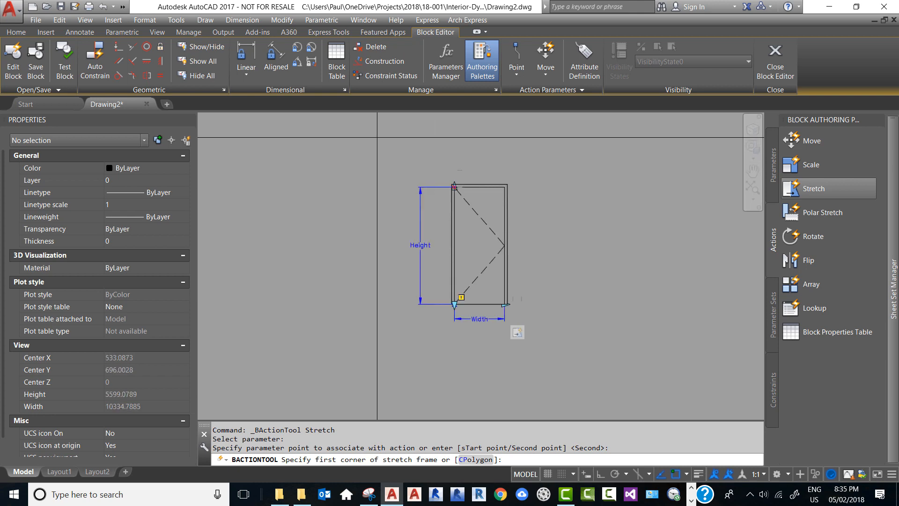
click(346, 123)
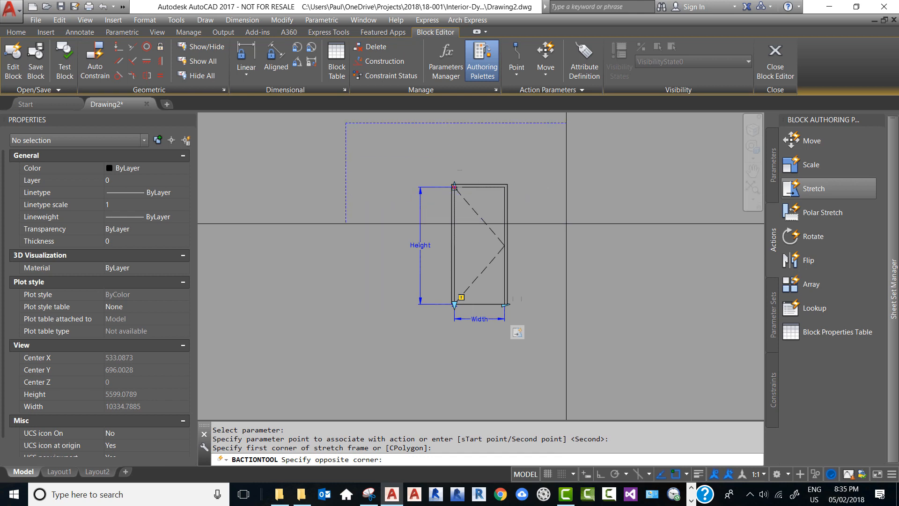
click(567, 223)
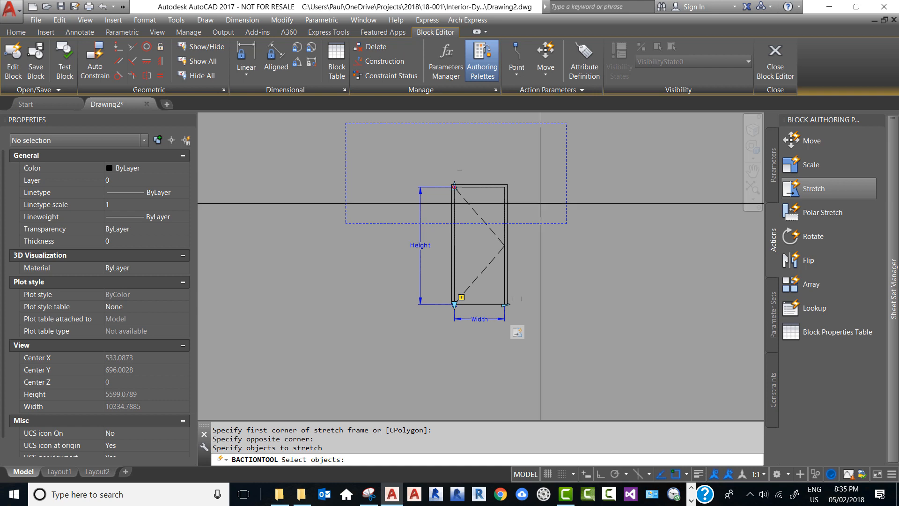
click(538, 205)
click(421, 148)
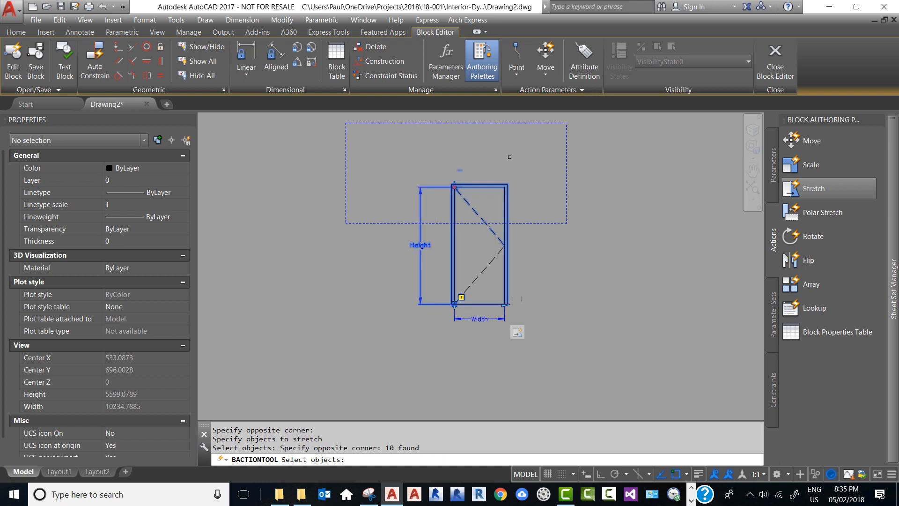
key(Return)
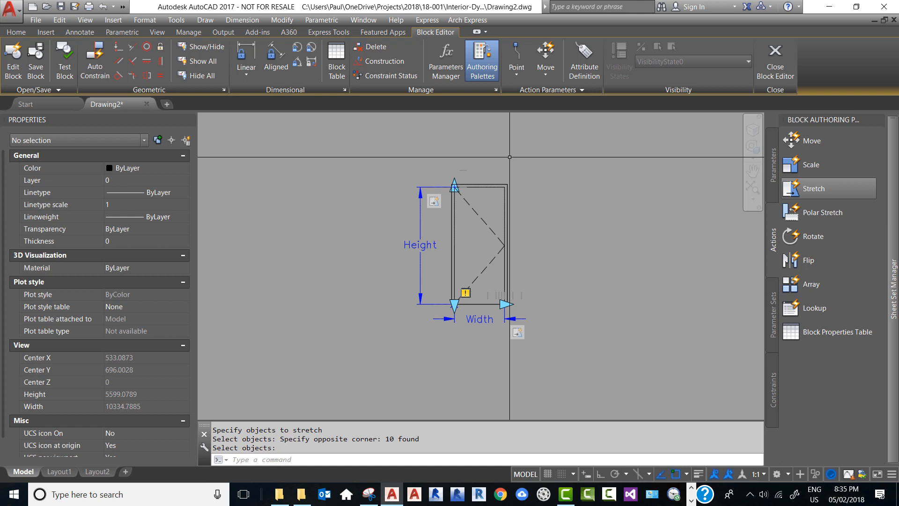
Set the Height parameter's number of grips to 1.
click(432, 229)
click(406, 221)
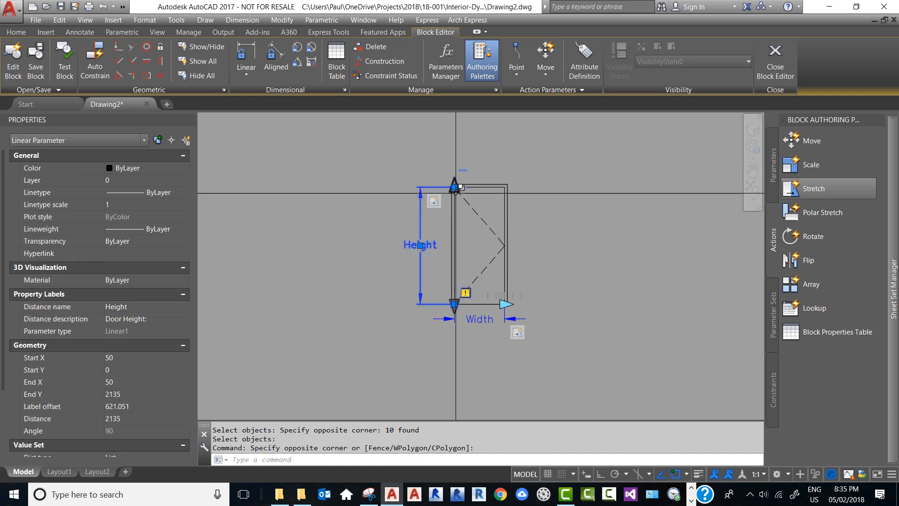
drag(4, 365, 6, 453)
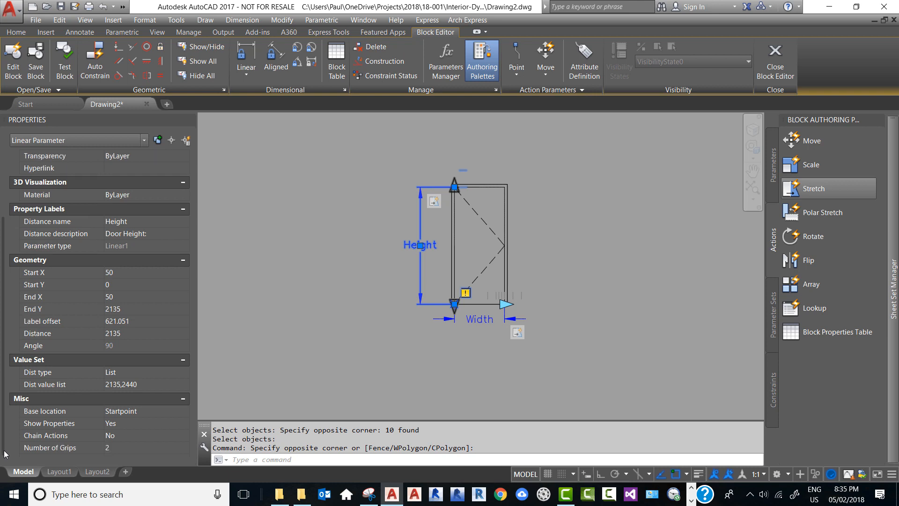
click(144, 448)
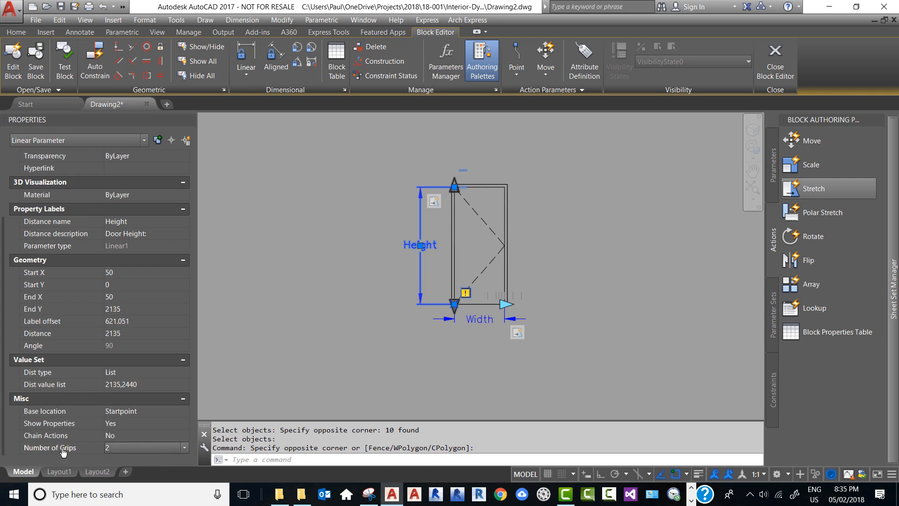
click(184, 448)
click(137, 467)
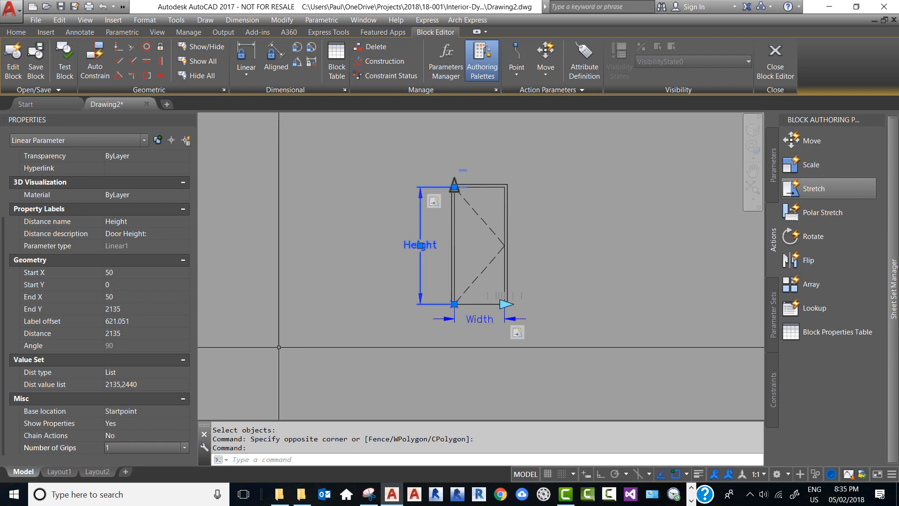
key(Escape)
key(Escape)
key(Escape)
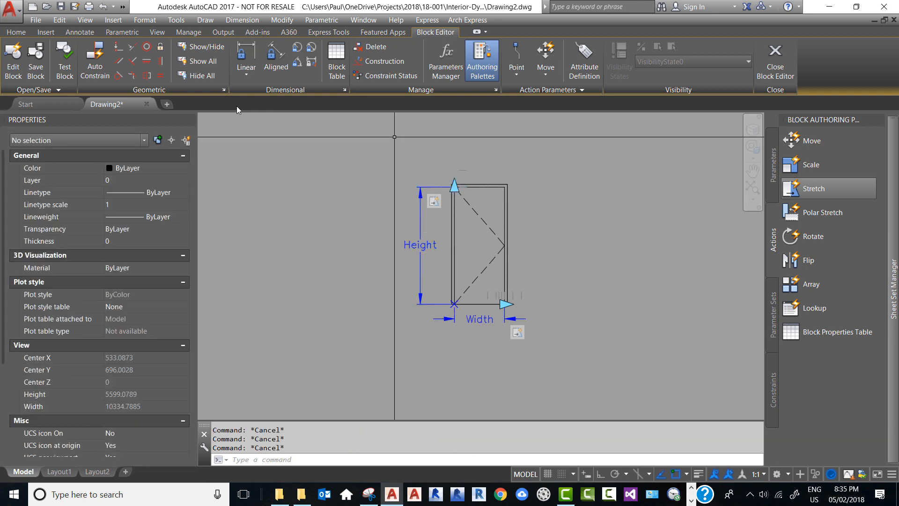
Test the block and use its width grip to make the door narrower and restore its width.
click(64, 71)
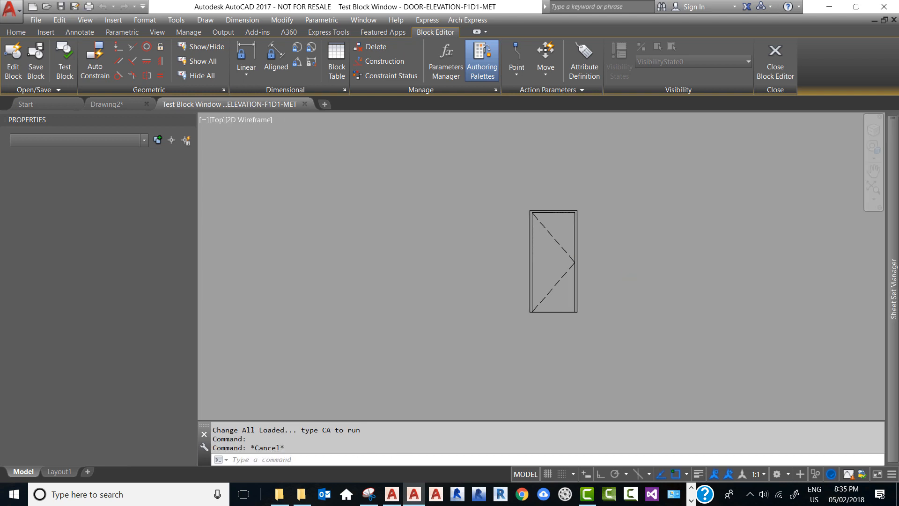
click(582, 281)
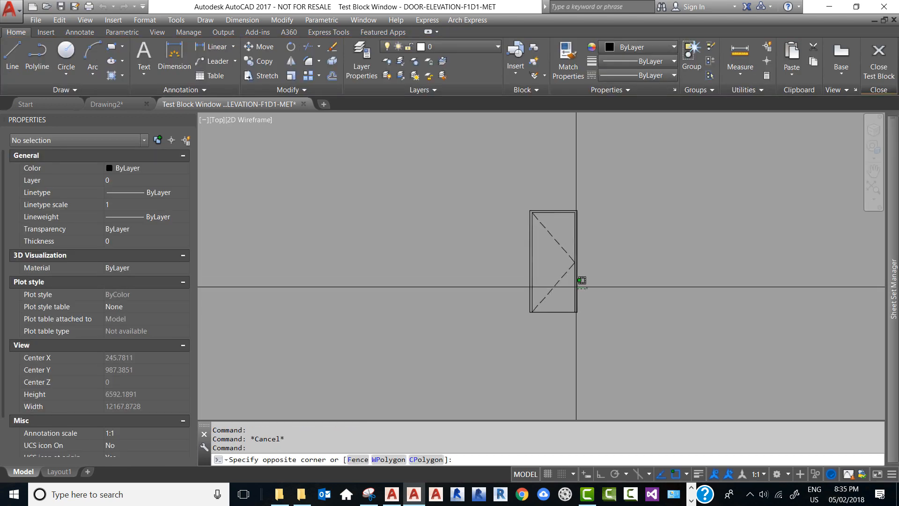
click(564, 273)
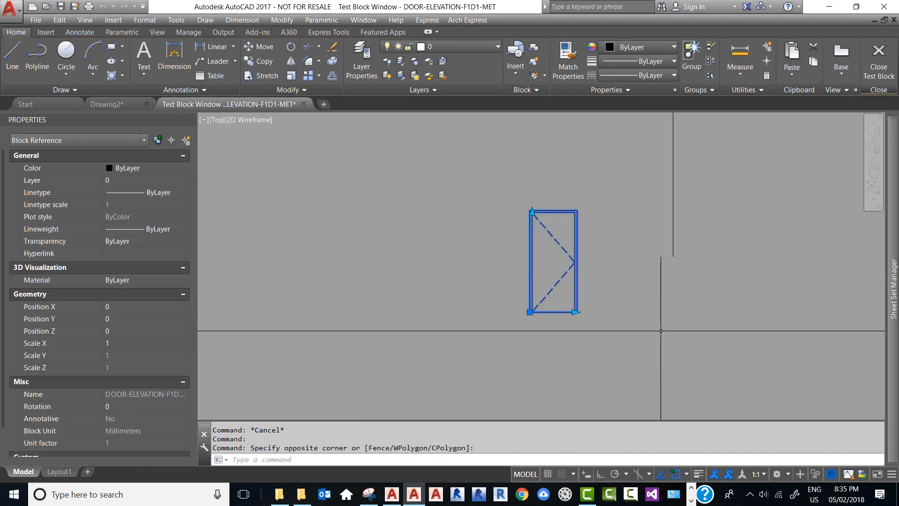
click(576, 312)
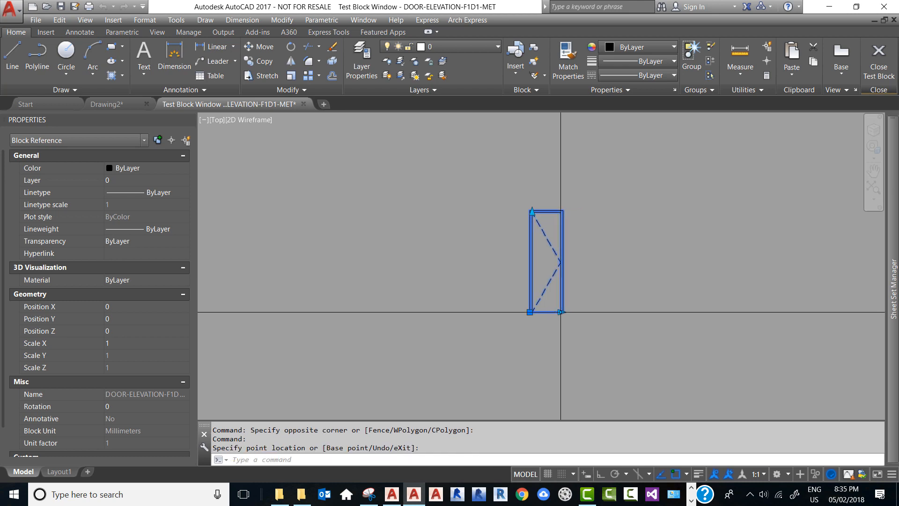
click(576, 312)
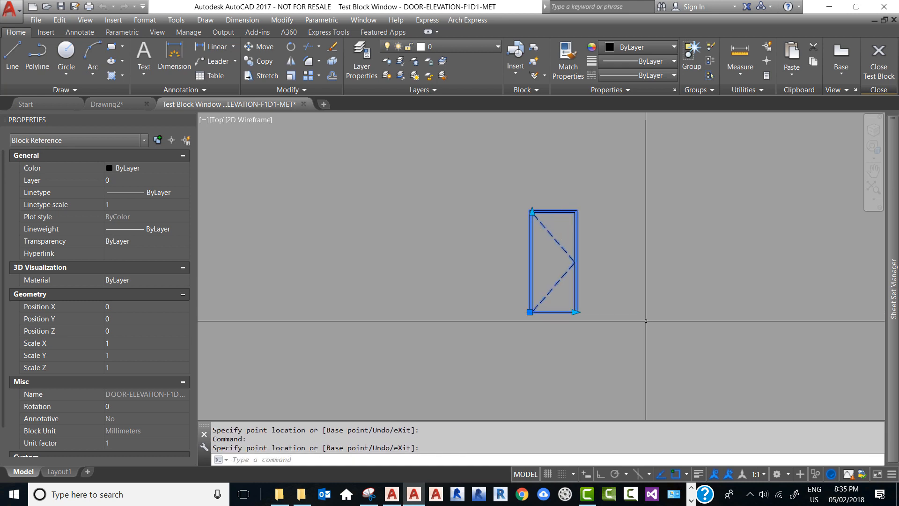
Test the height grip by switching the door between its two listed heights, and close the test block window.
click(533, 212)
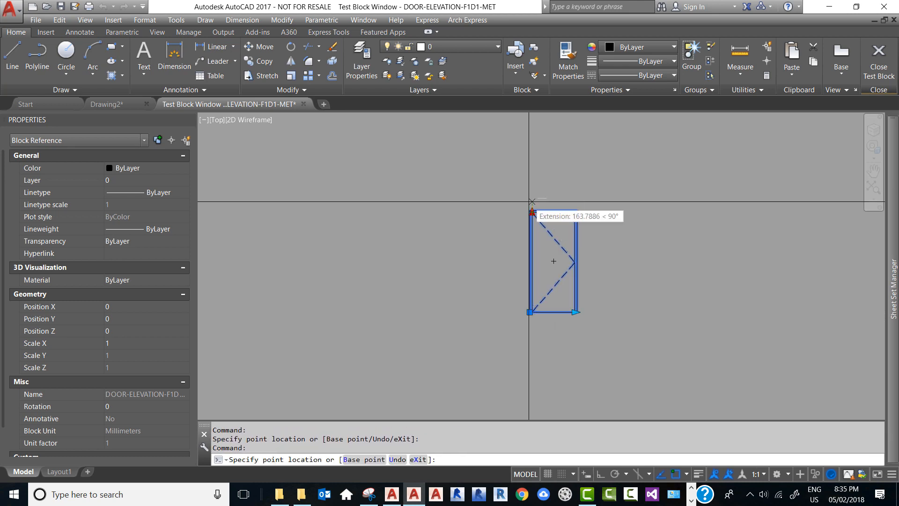
click(532, 198)
click(532, 198)
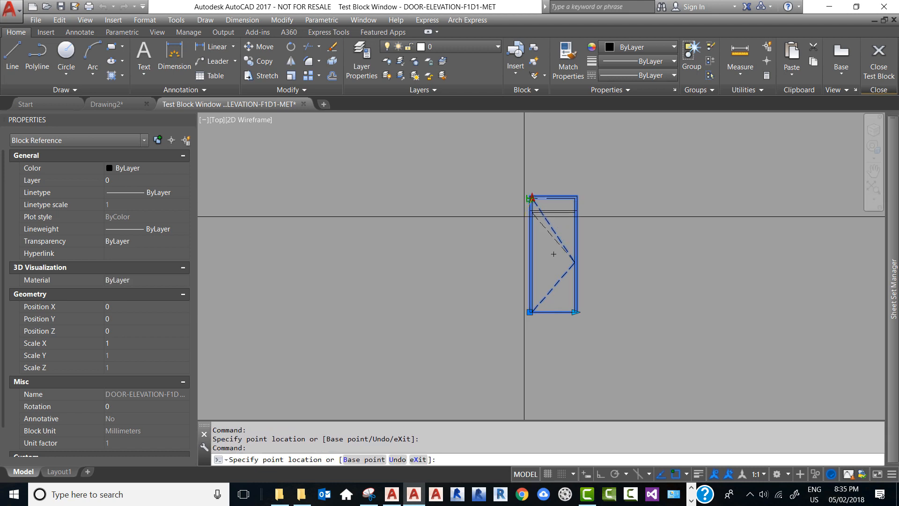
click(533, 212)
click(532, 212)
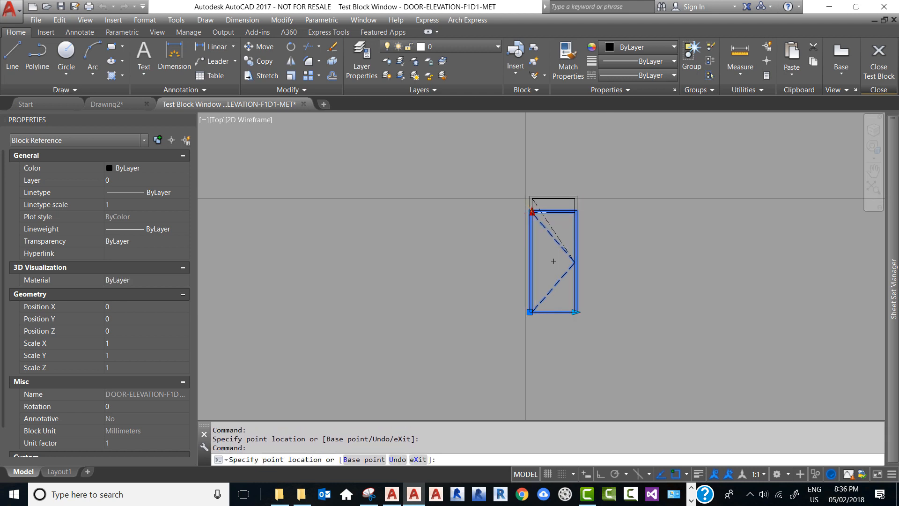
click(532, 198)
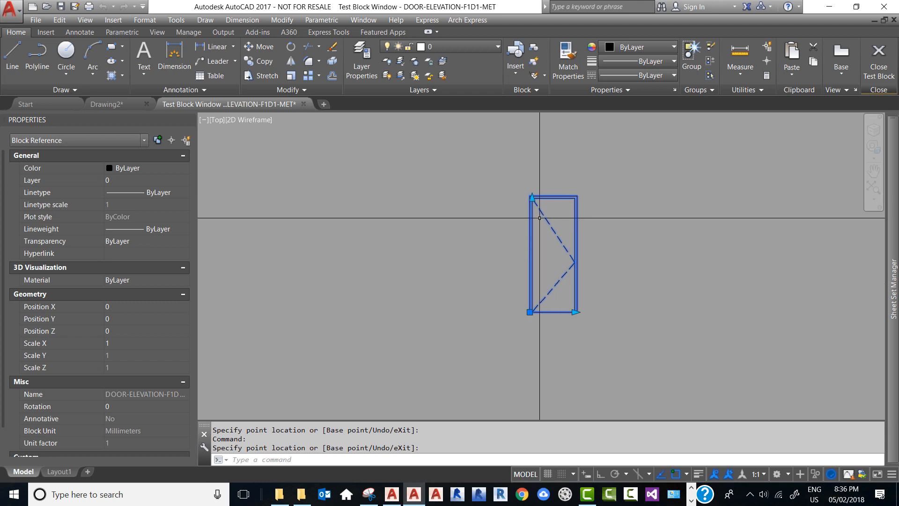
click(575, 263)
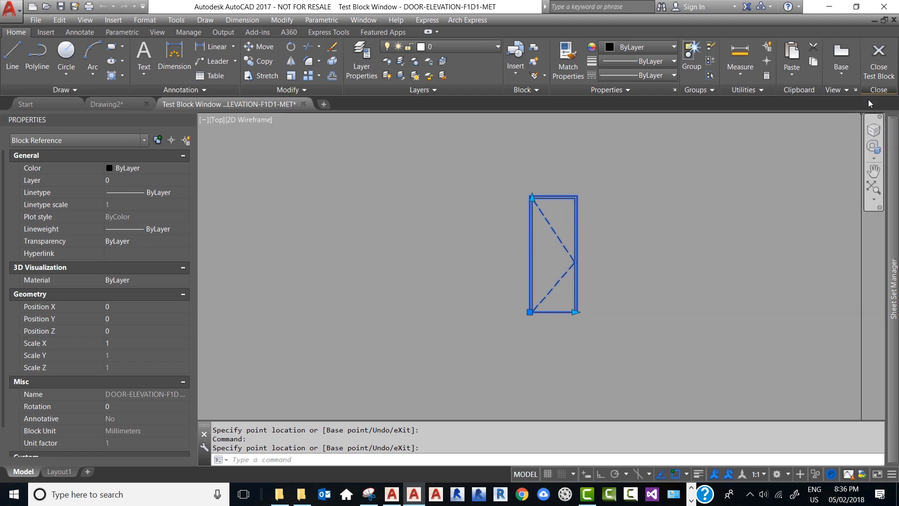
click(878, 78)
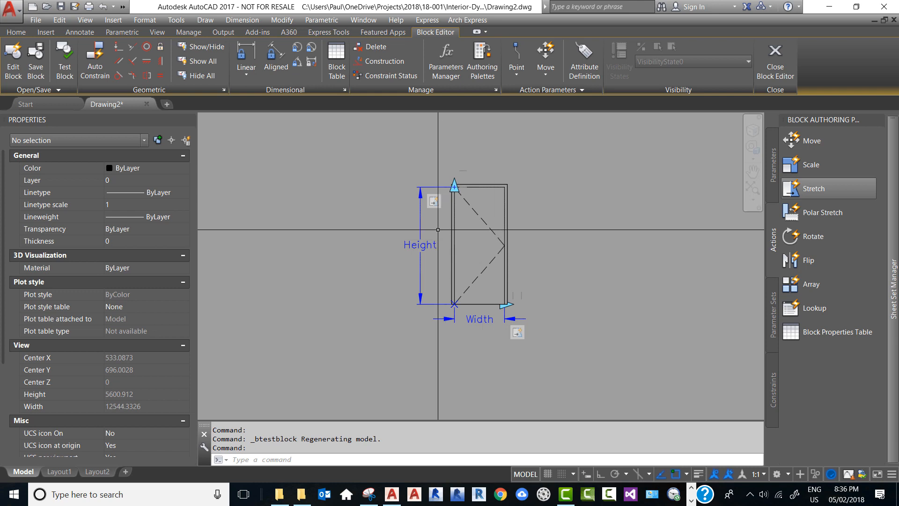
Add a second Stretch action at the Height parameter's upper point, framing the door's middle and selecting only the two dashed swing lines.
click(810, 190)
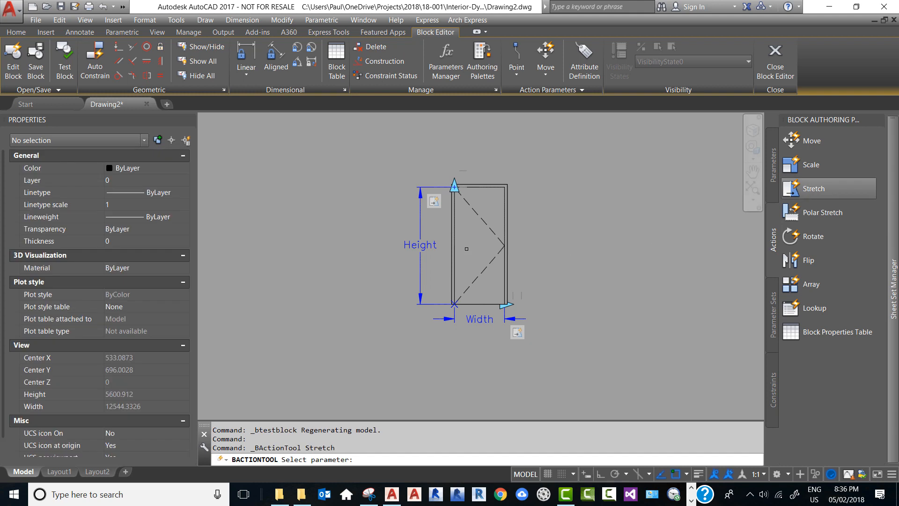
click(421, 231)
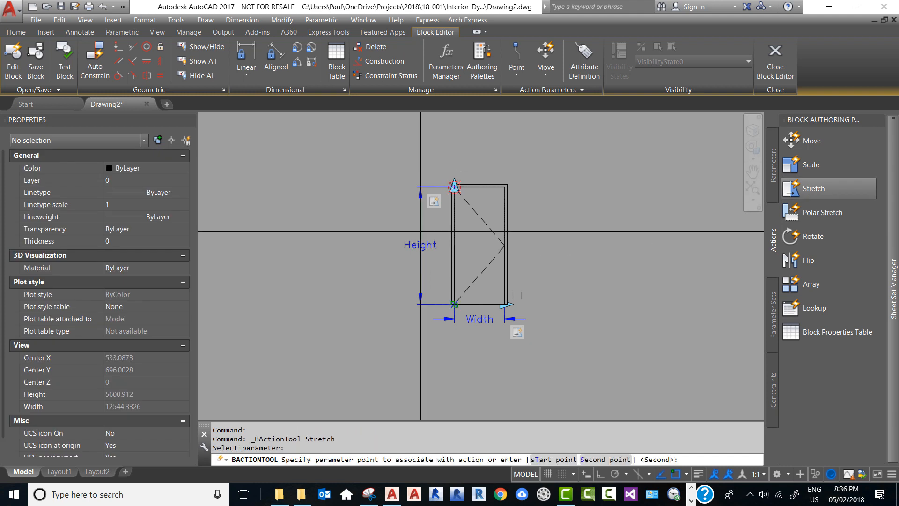
click(454, 187)
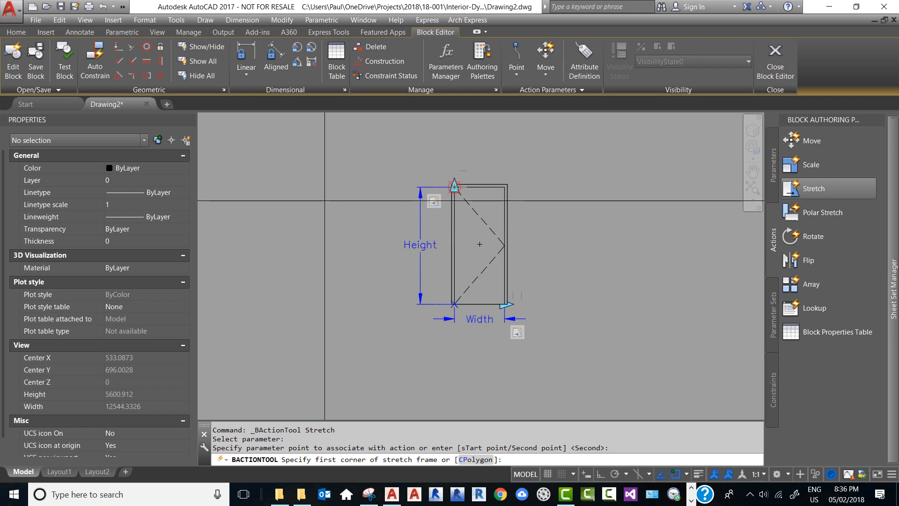
click(335, 211)
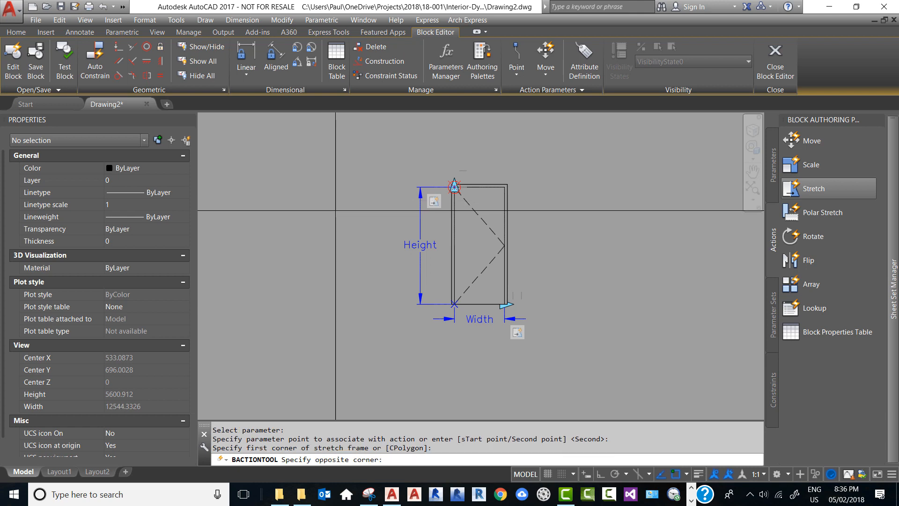
click(618, 275)
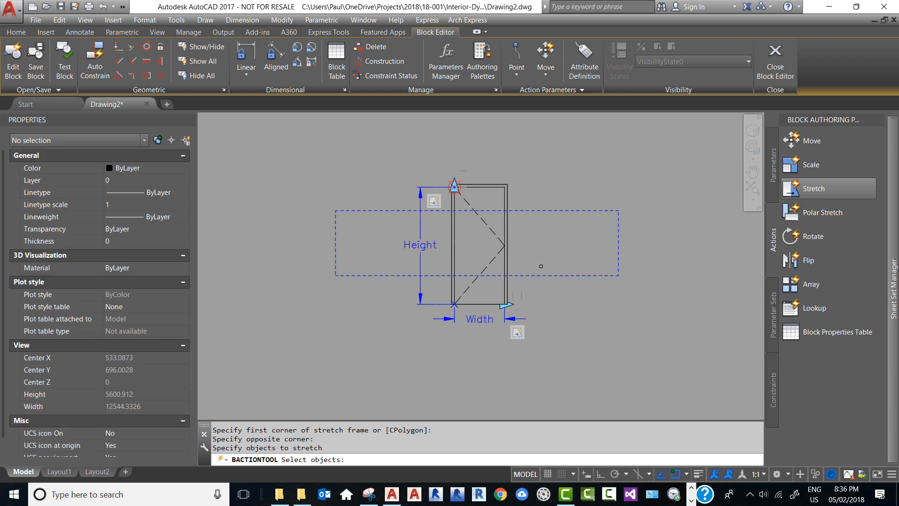
click(498, 265)
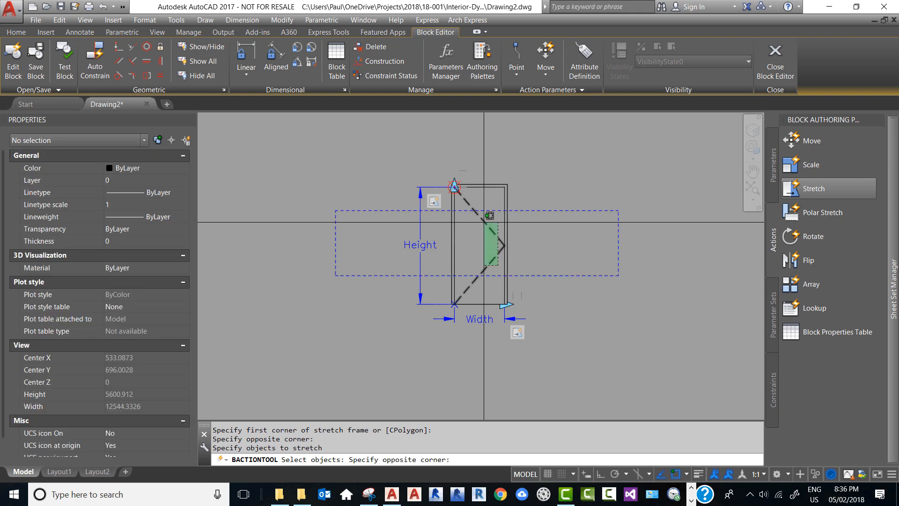
click(490, 215)
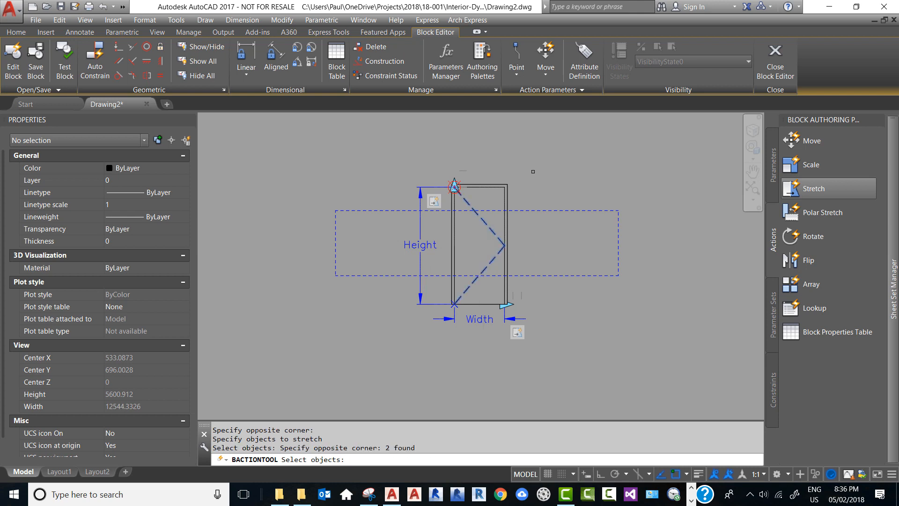
key(Return)
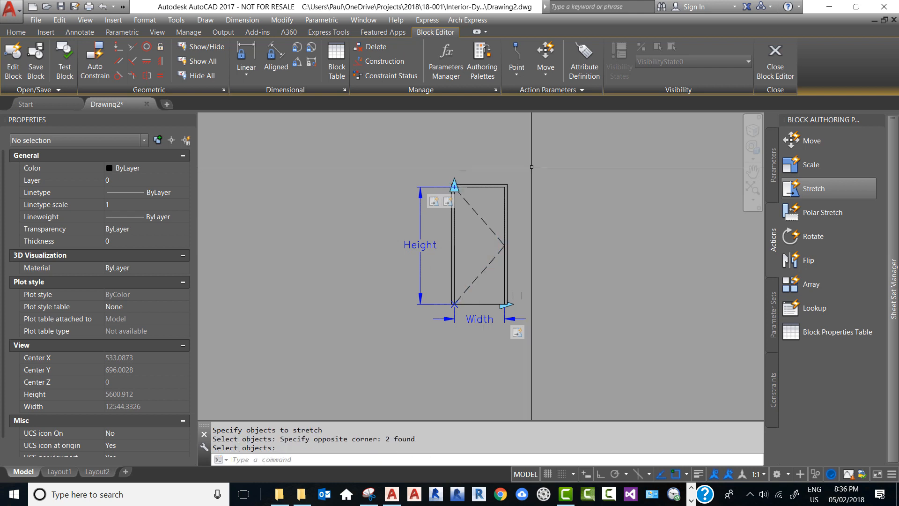
Rename the Height parameter's second Stretch action to Stretch Swing Line.
click(448, 202)
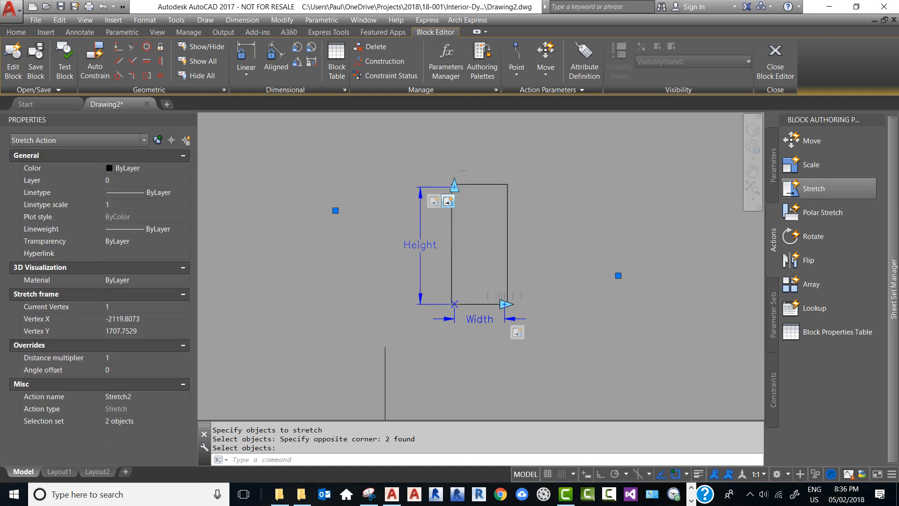
click(142, 398)
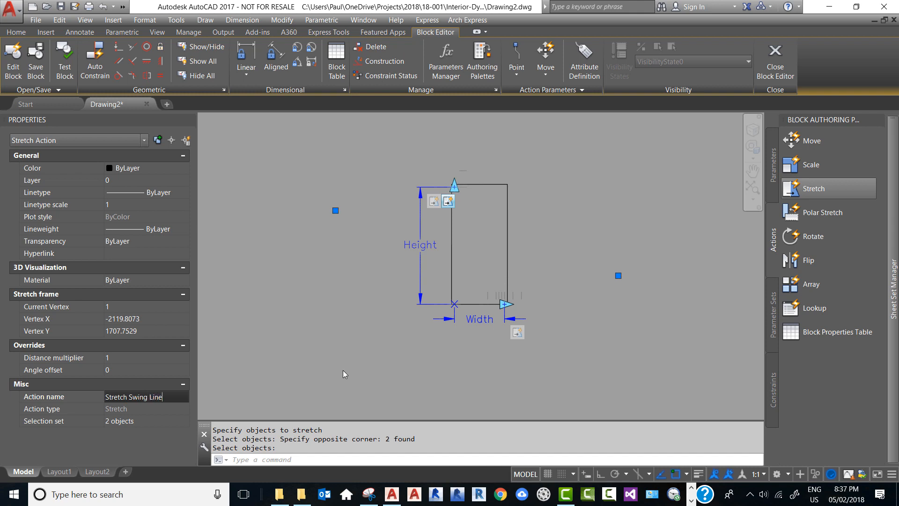
click(291, 363)
click(200, 334)
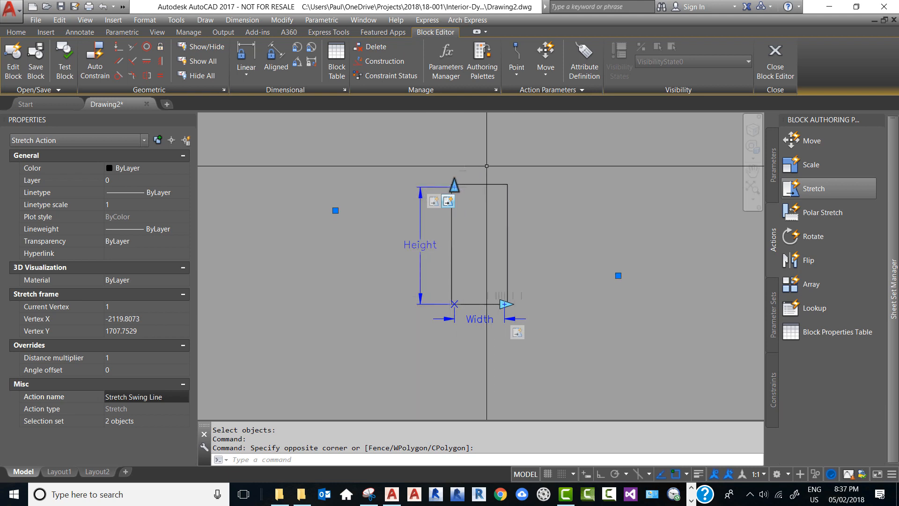
key(Escape)
key(Escape)
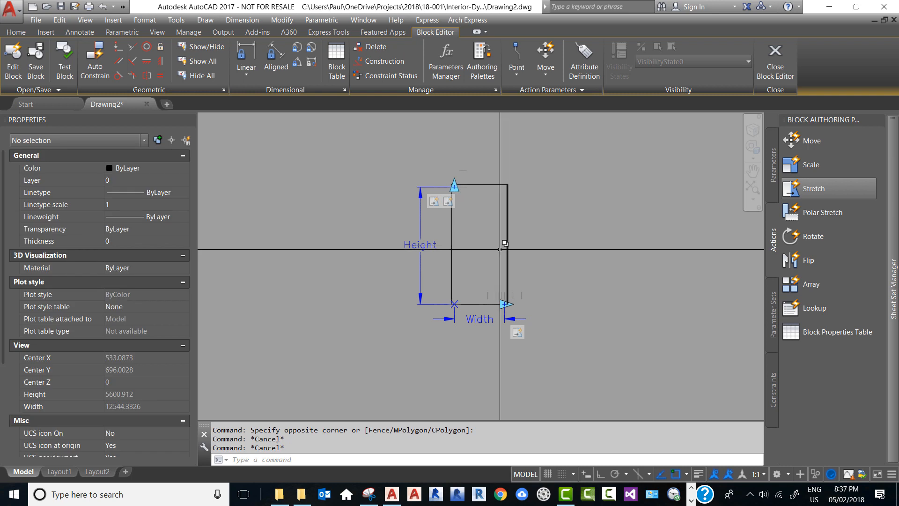
Set the distance multiplier of the Stretch Swing Line action to 0.5.
click(429, 222)
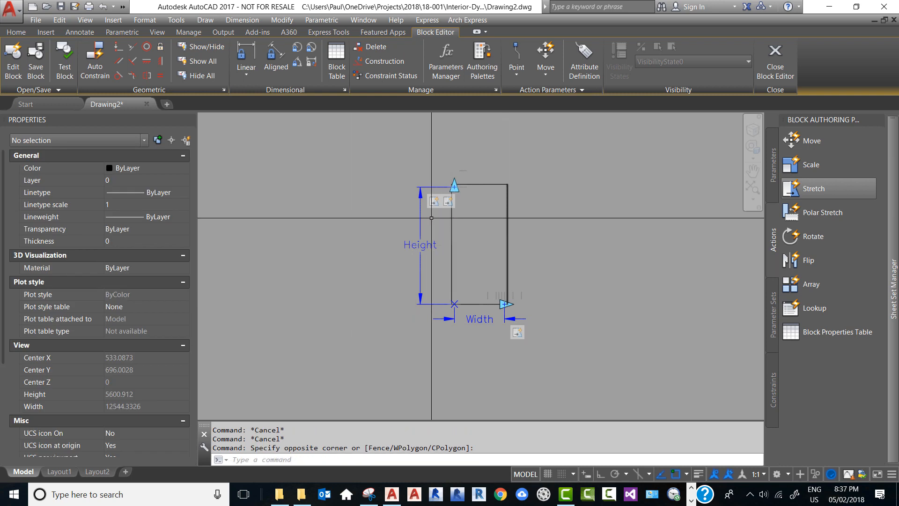
click(448, 201)
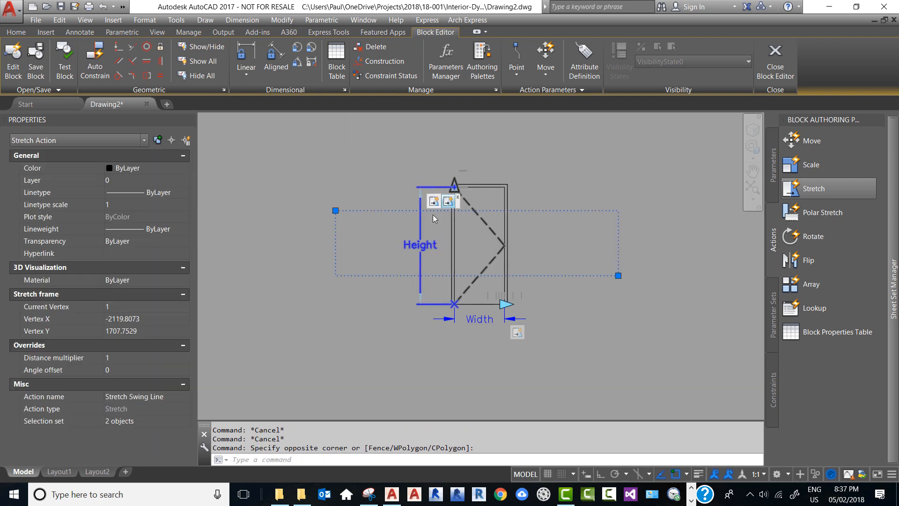
click(115, 358)
text(.5)
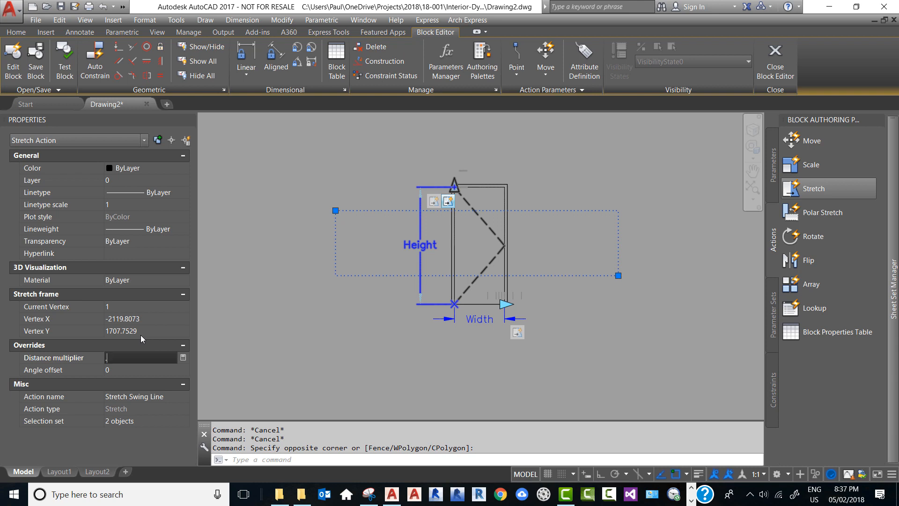
click(285, 316)
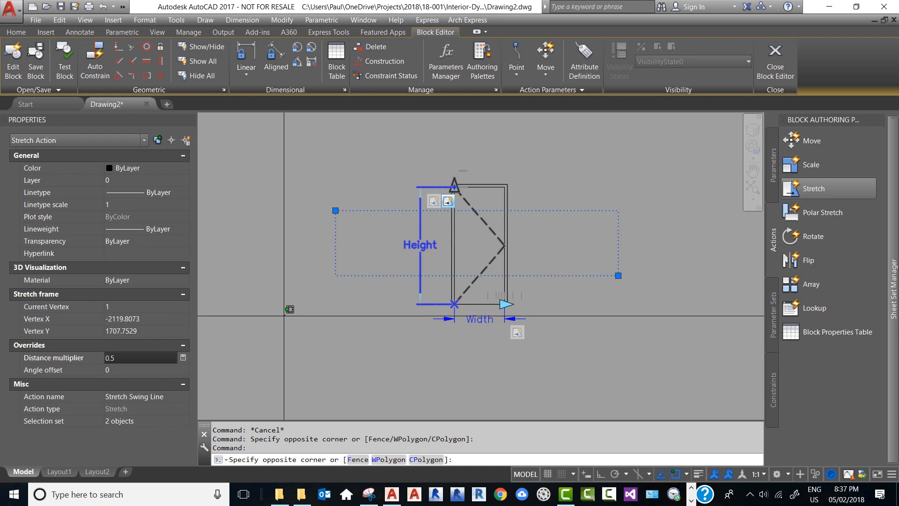
click(268, 317)
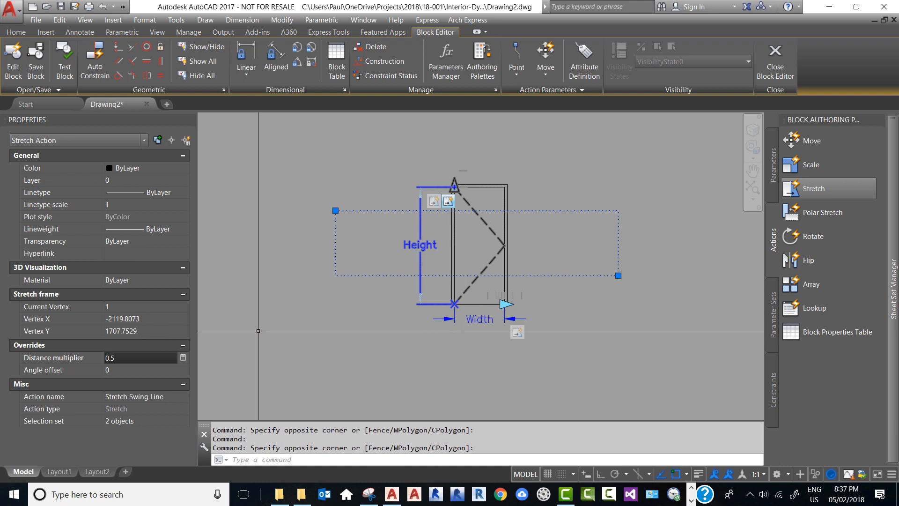
click(259, 331)
click(175, 373)
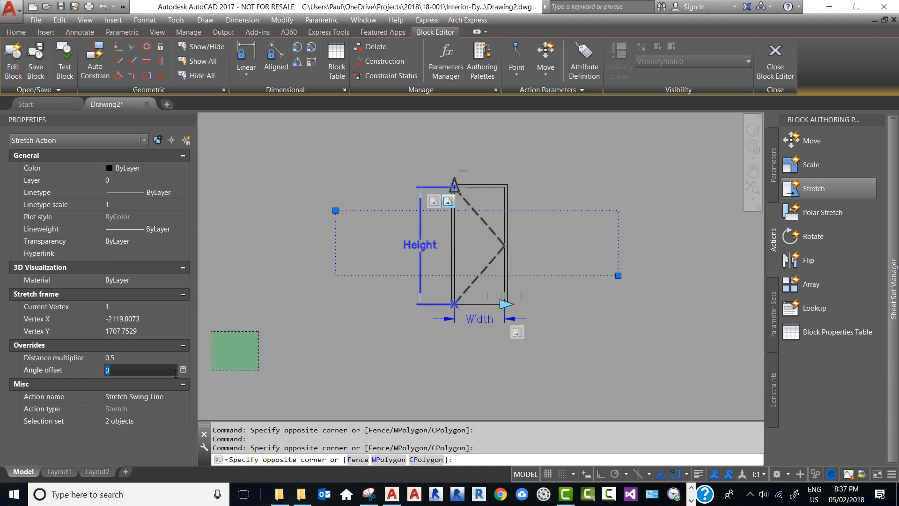
click(323, 373)
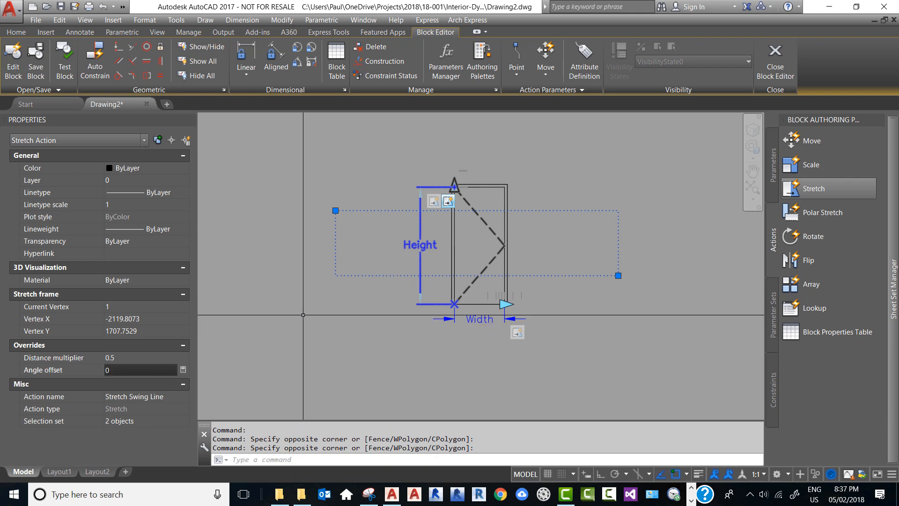
click(814, 189)
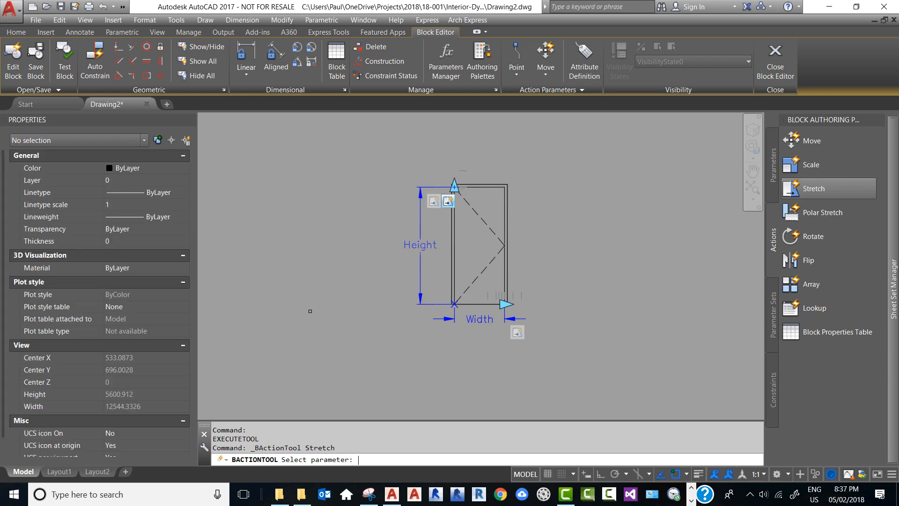
click(355, 229)
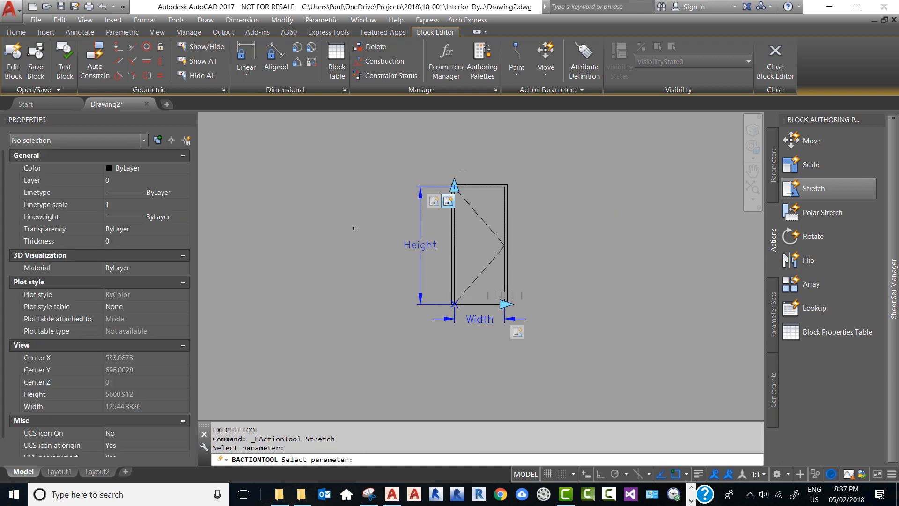
click(355, 228)
key(Escape)
key(Escape)
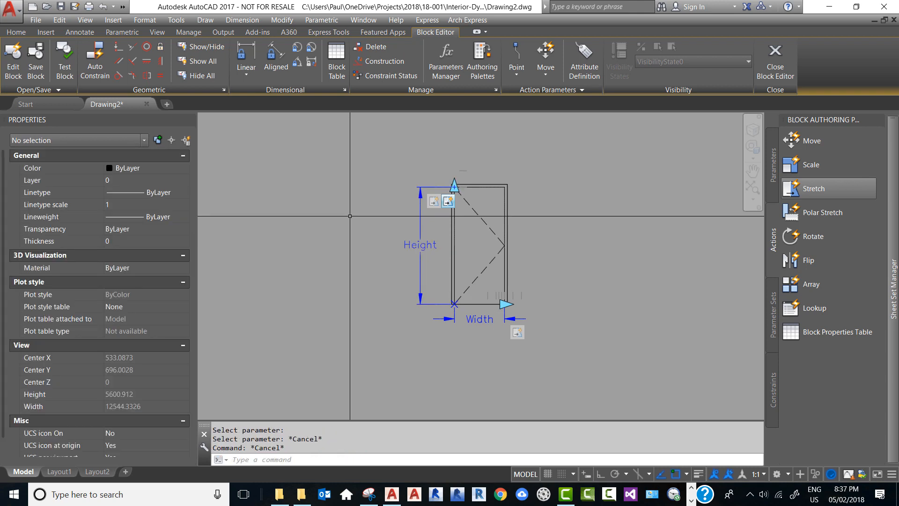
Test the block and use its height grip to make the door taller, checking how the dashed swing lines follow.
click(66, 68)
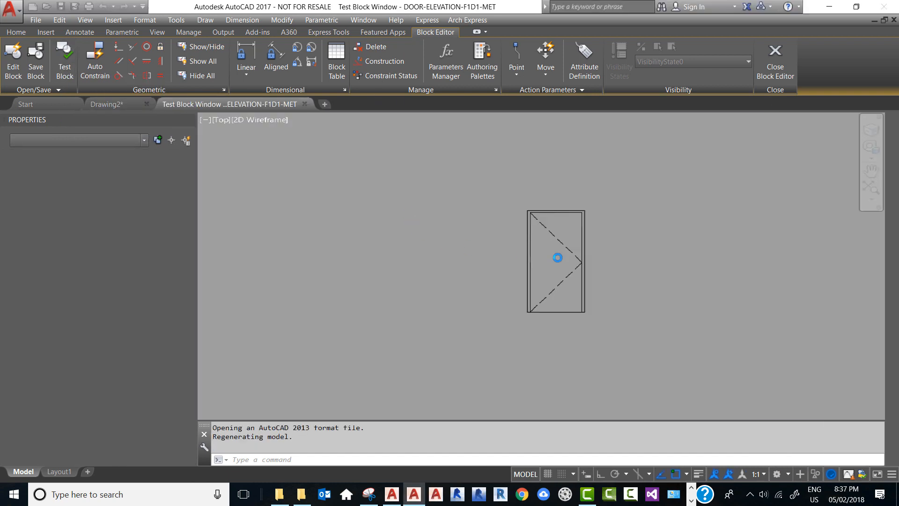
click(530, 243)
click(532, 213)
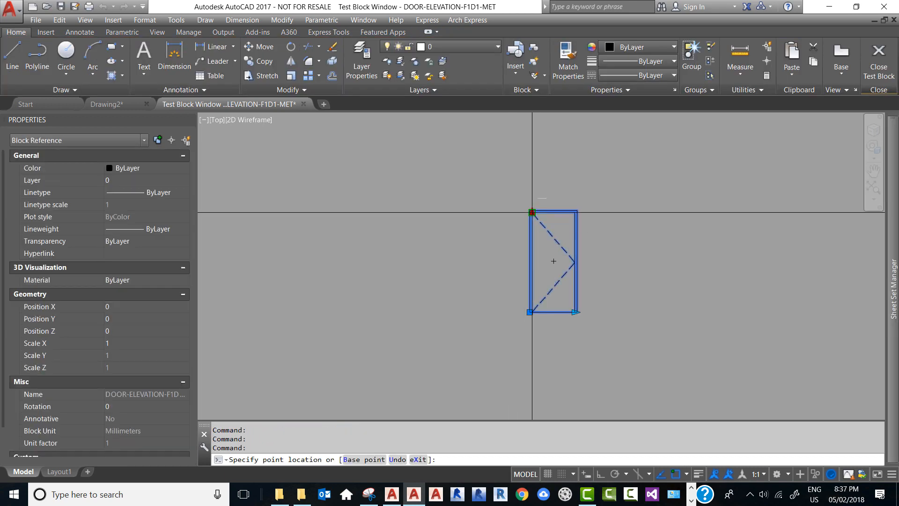
click(532, 196)
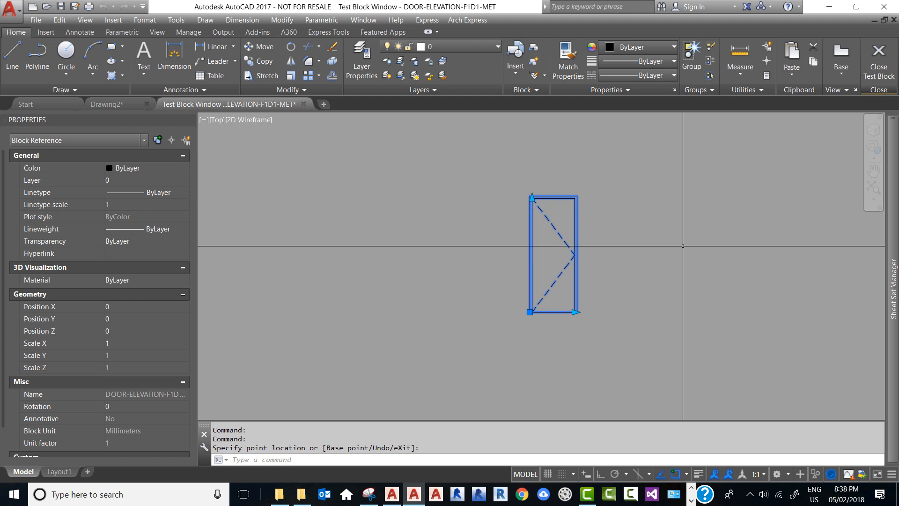
Close the test block window and the block editor, saving the changes to the door block.
click(878, 70)
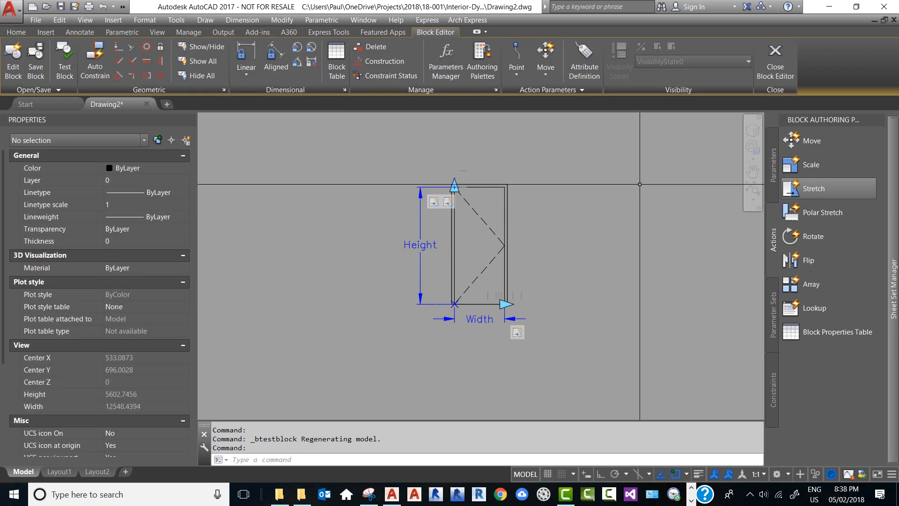
click(772, 76)
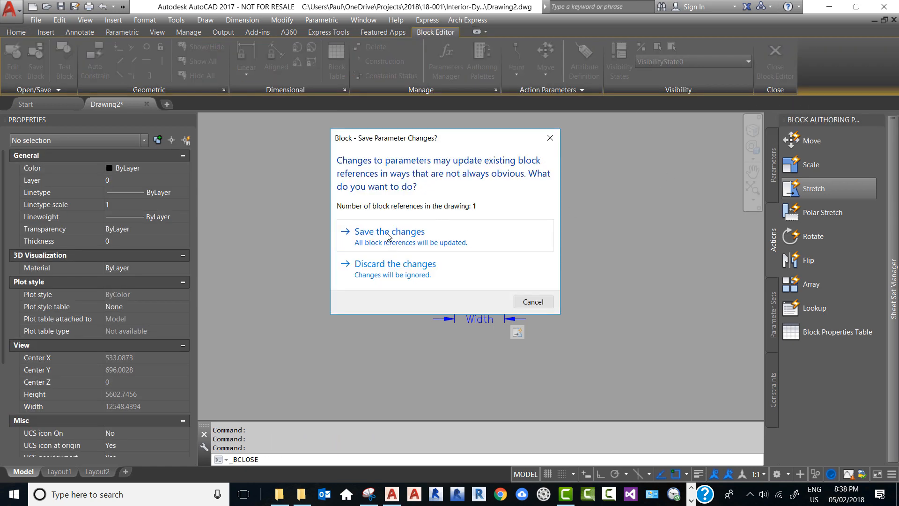
click(388, 234)
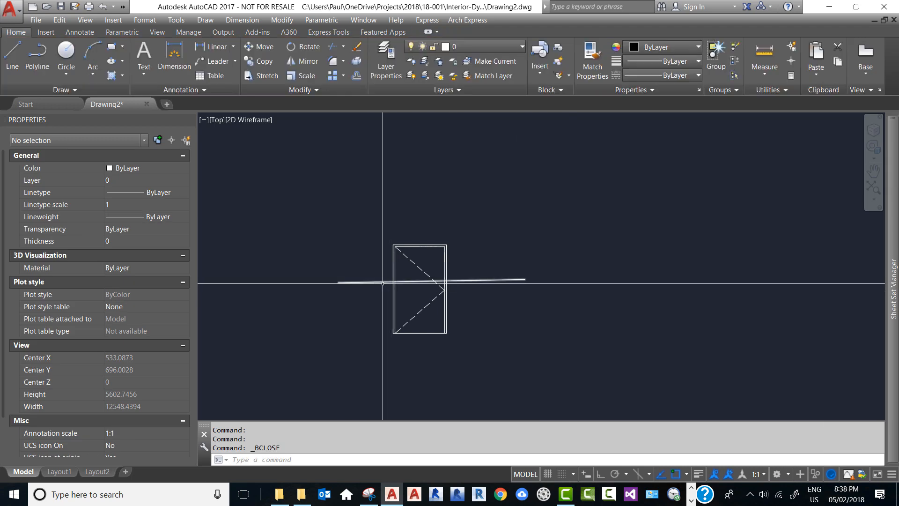
Test the door block in the drawing by making it taller with its height grip and restoring its height.
scroll(382, 283, up, 5)
scroll(474, 222, down, 3)
click(487, 210)
click(446, 195)
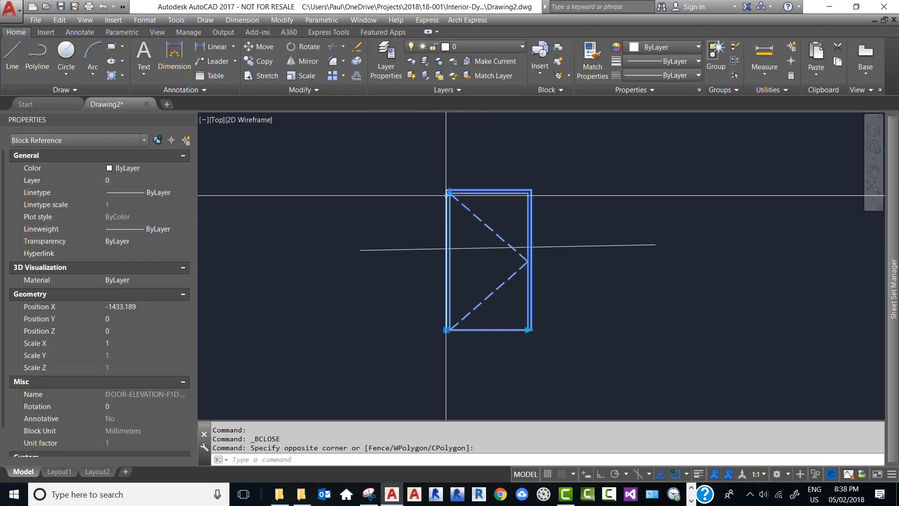
click(448, 193)
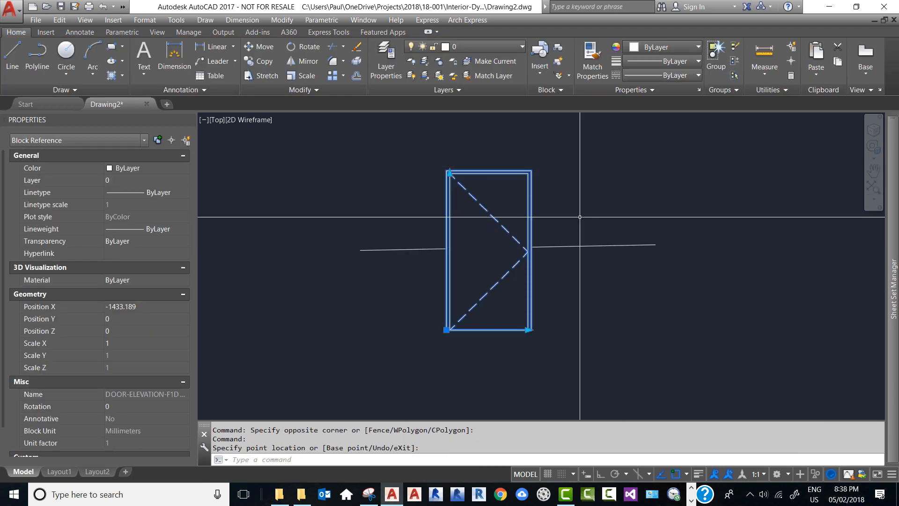
click(448, 174)
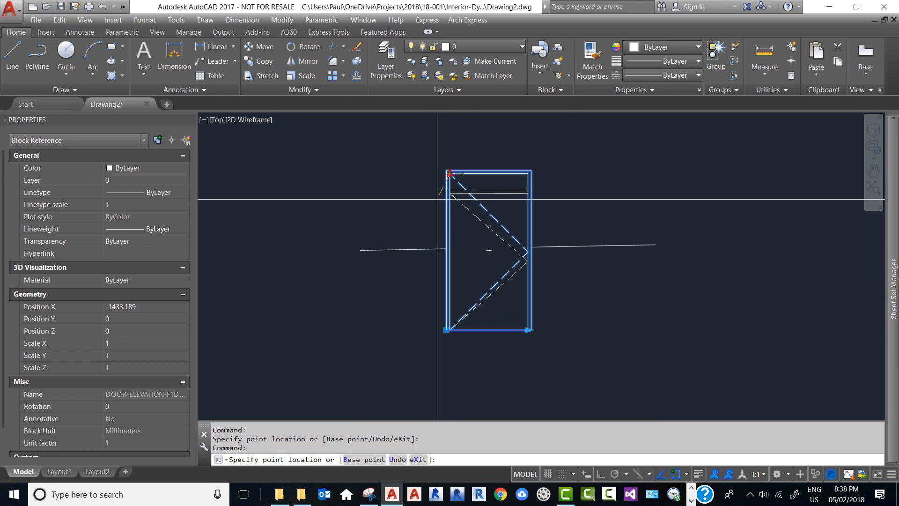
click(449, 191)
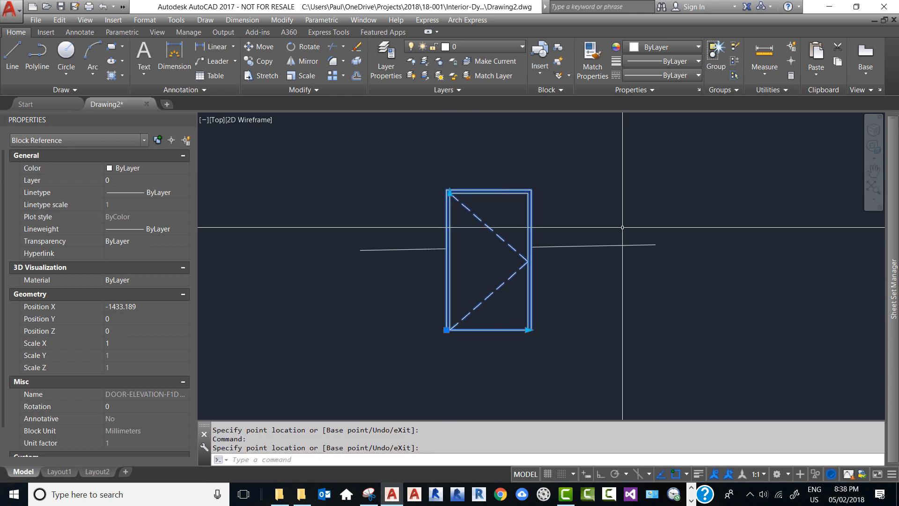
Test the placed door's width grip by narrowing the door and restoring its width.
click(528, 329)
click(500, 330)
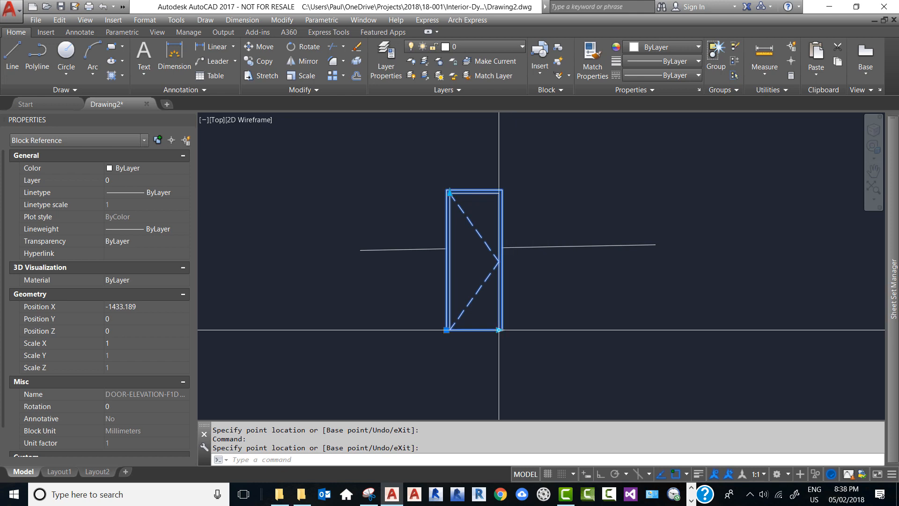
click(499, 330)
click(528, 330)
click(563, 345)
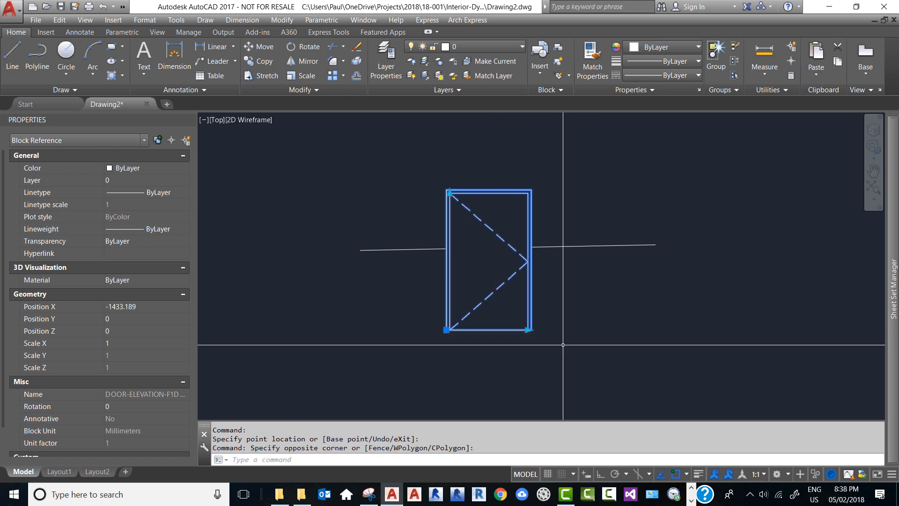
click(561, 347)
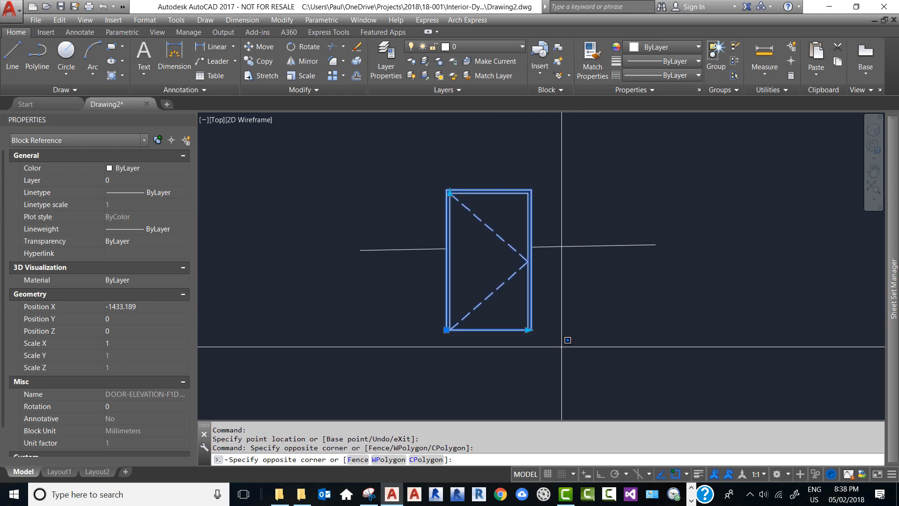
key(Escape)
click(543, 342)
click(523, 315)
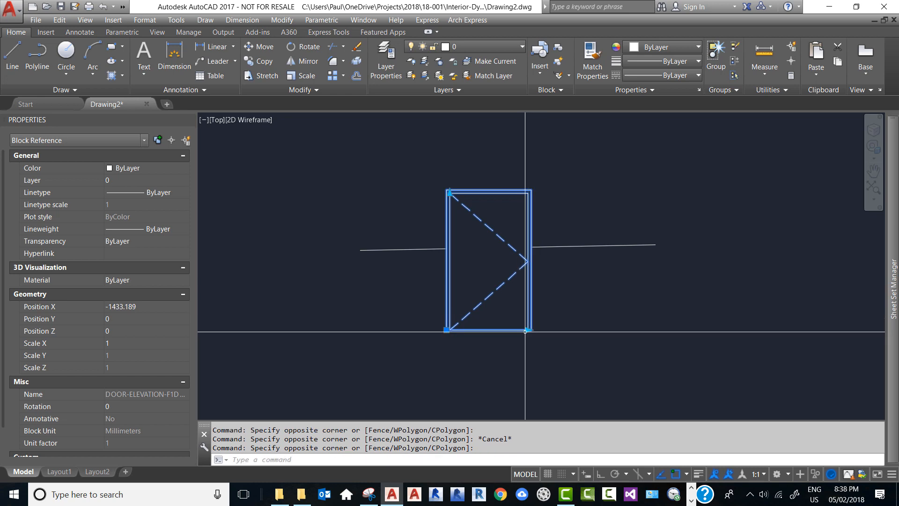
click(526, 330)
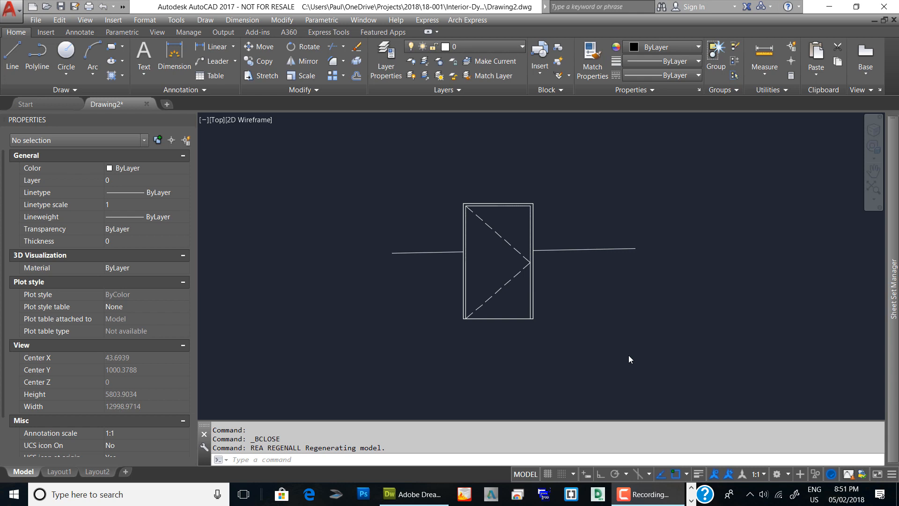
Open the placed door block in the block editor.
click(547, 299)
click(538, 298)
click(522, 283)
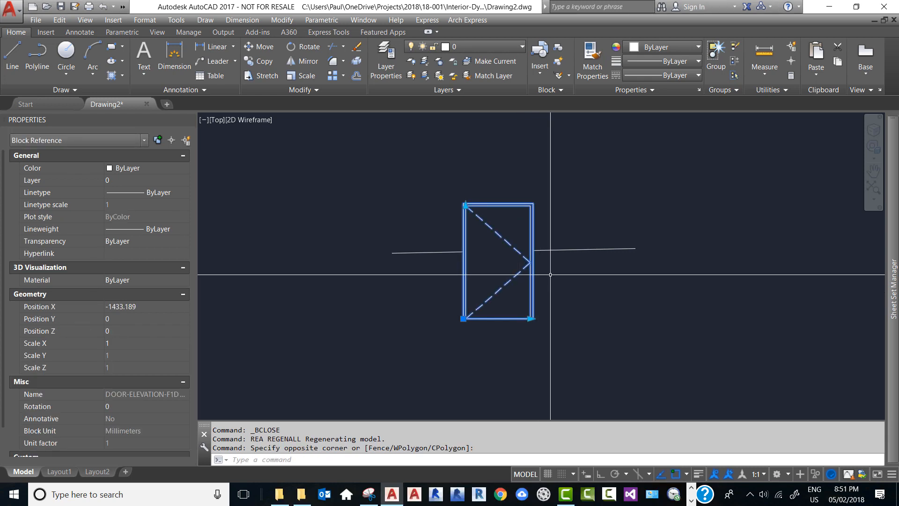
right_click(547, 283)
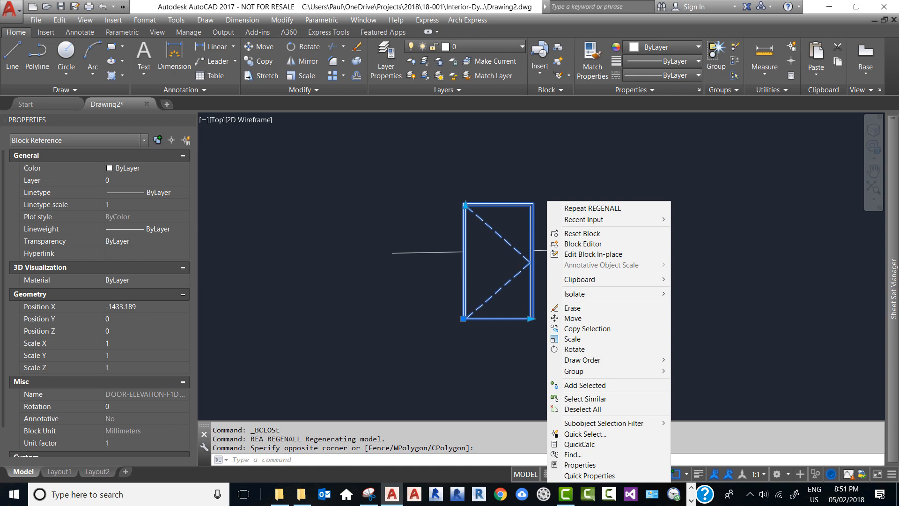
click(569, 244)
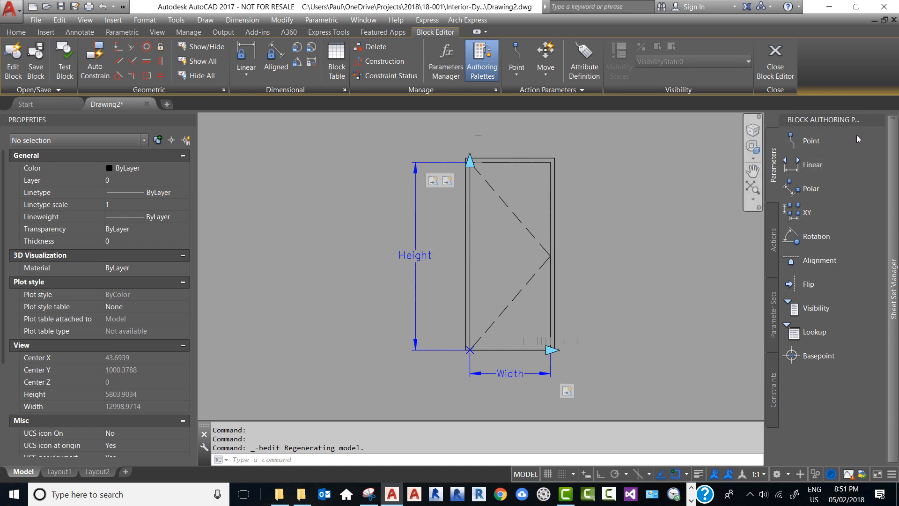
Add a Flip parameter with a vertical reflection line about 560 mm long downward from the door's bottom midpoint, labelled below the Width dimension.
click(807, 284)
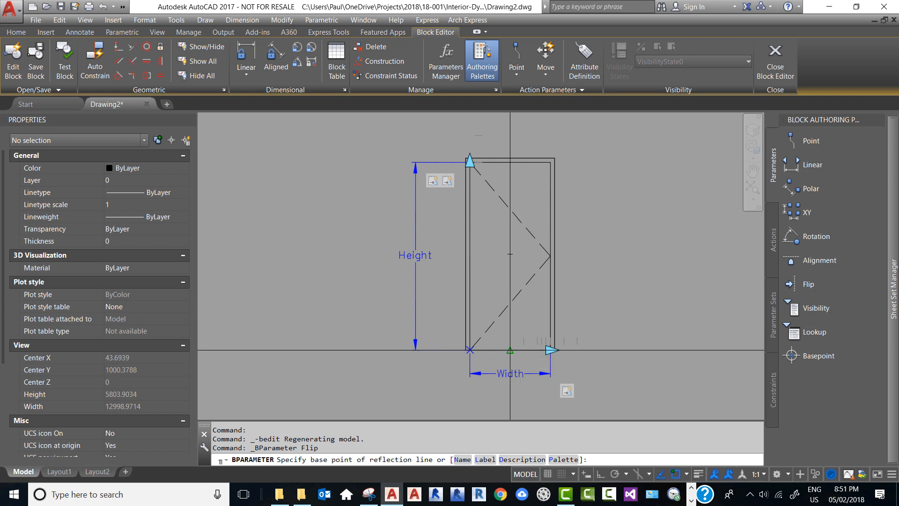
click(510, 349)
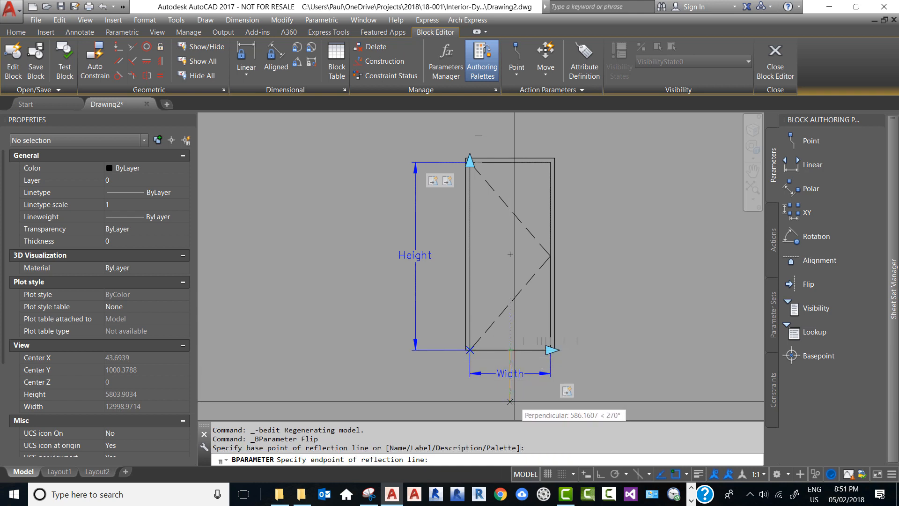
key(F8)
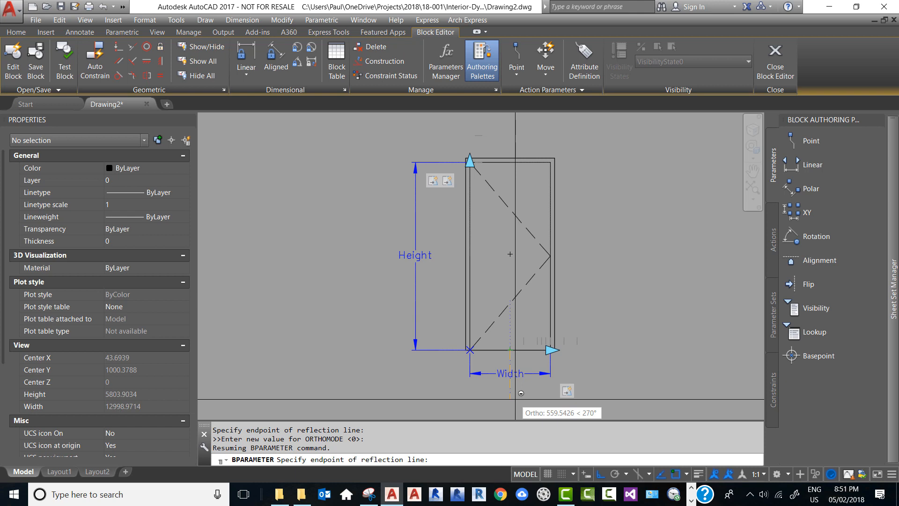
click(515, 399)
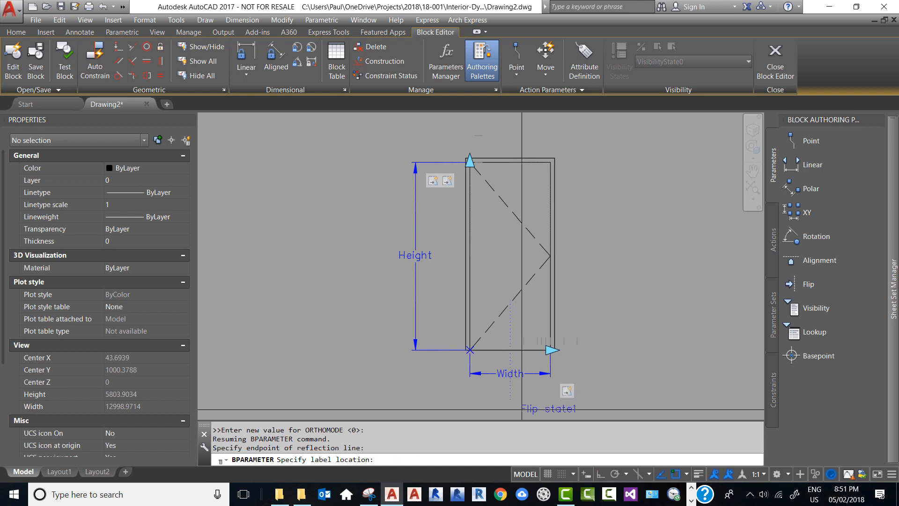
click(521, 410)
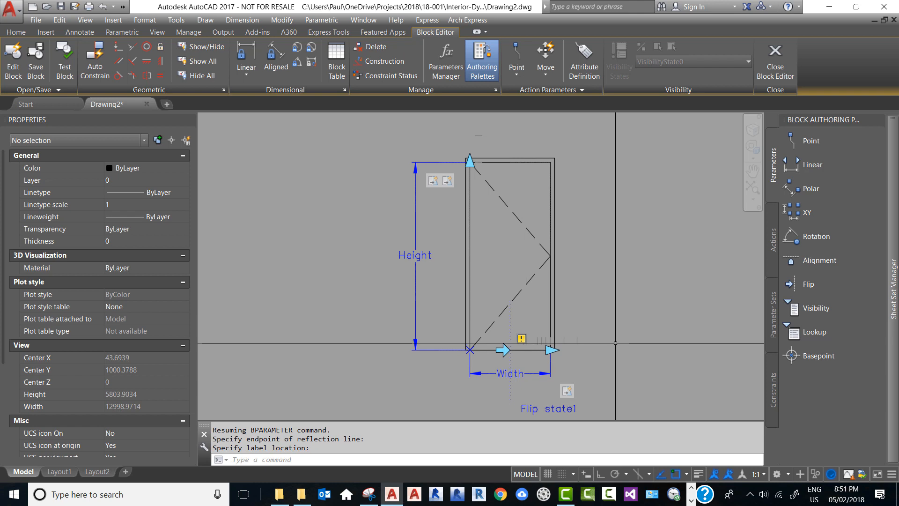
Move the flip grip straight down to about 151 mm below the door's bottom edge.
scroll(564, 276, down, 2)
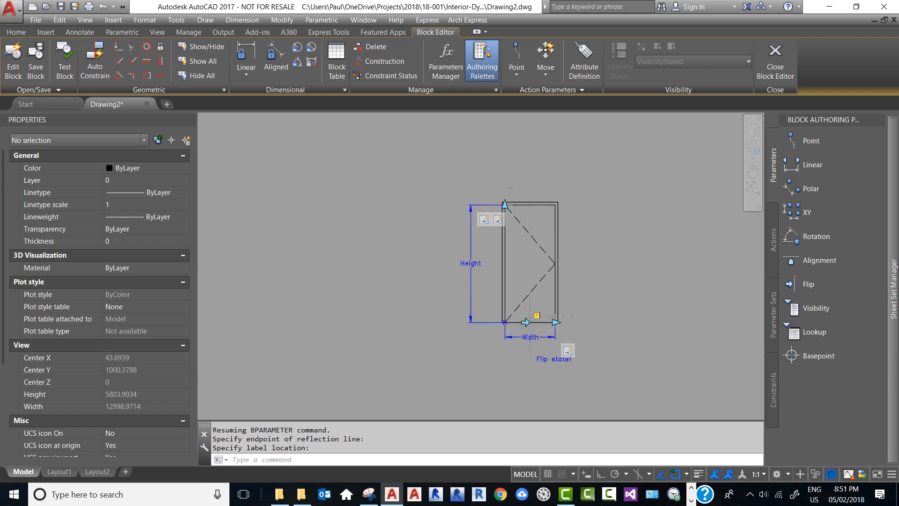
scroll(528, 327, up, 4)
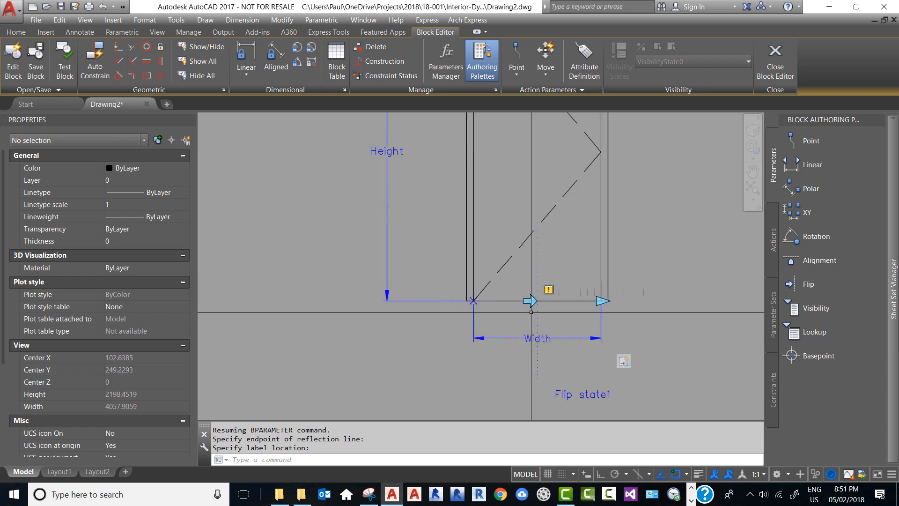
key(Escape)
key(Escape)
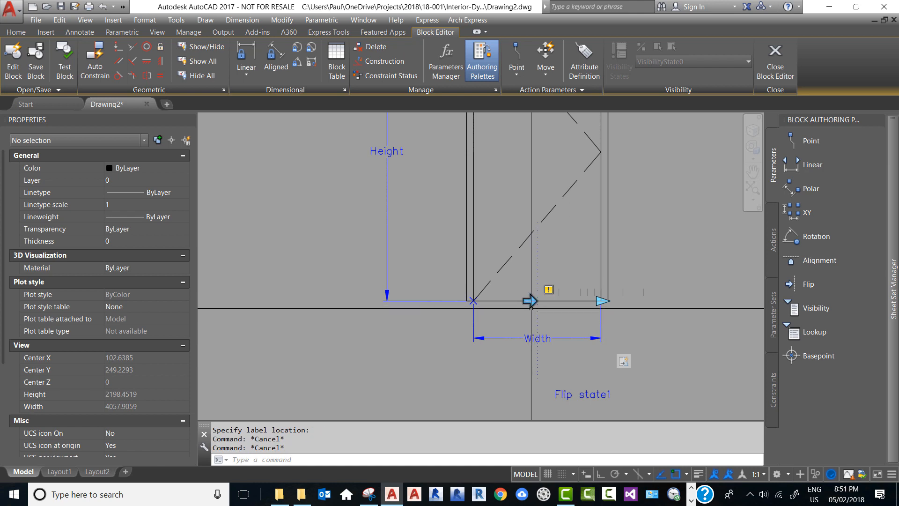
click(531, 301)
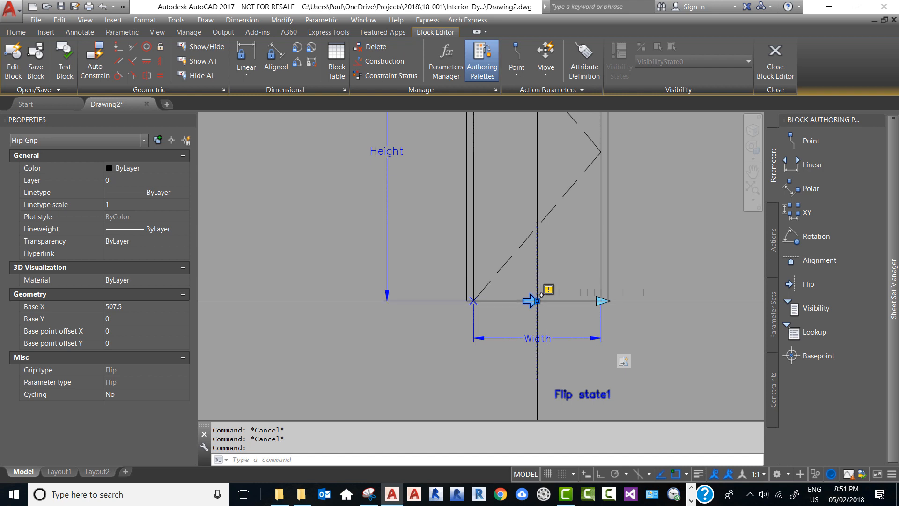
click(537, 301)
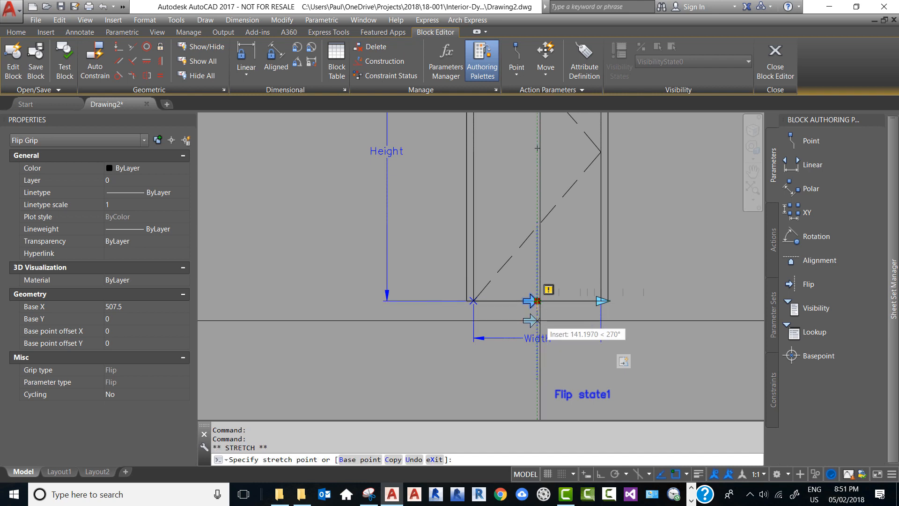
click(538, 323)
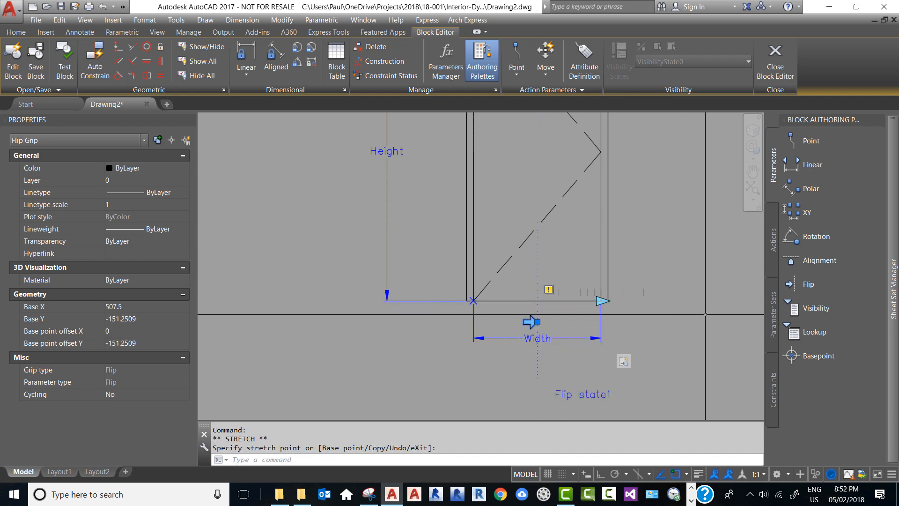
key(Escape)
key(Escape)
key(Escape)
Shorten the flip parameter's reflection line by setting its End Y to -150.
click(562, 281)
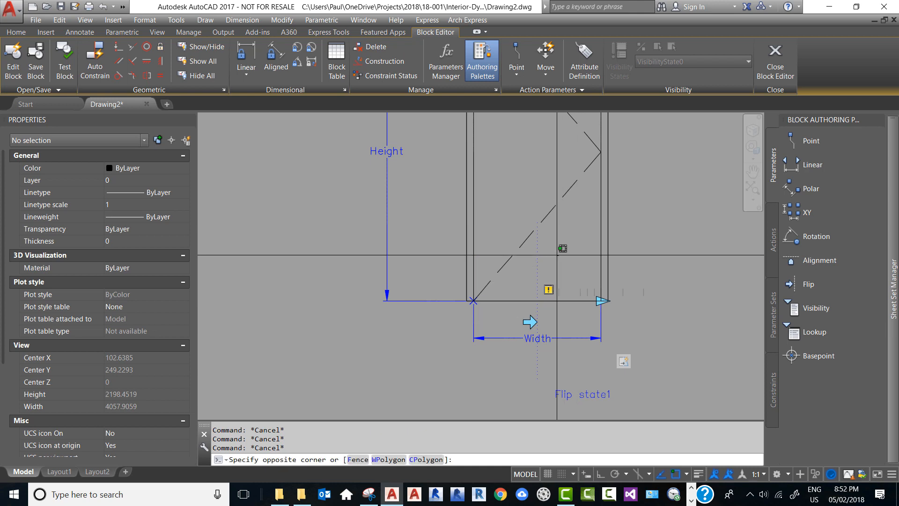
click(538, 253)
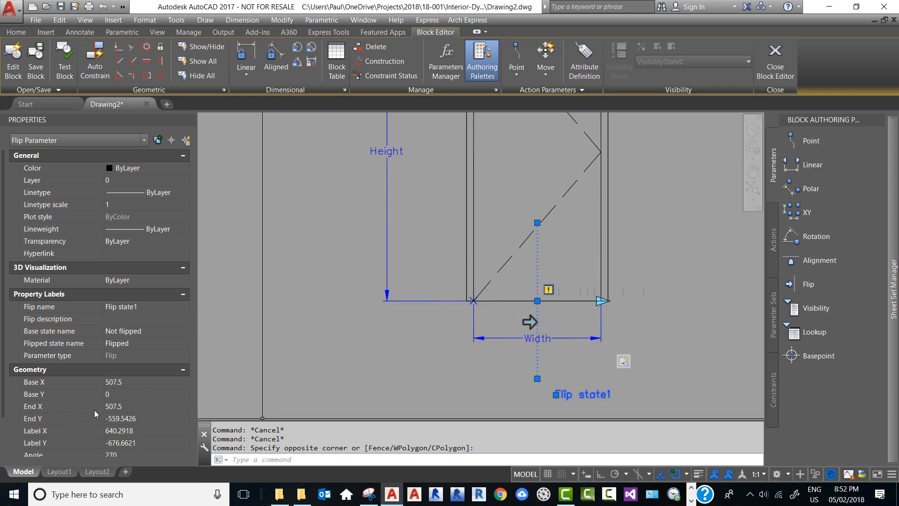
click(144, 420)
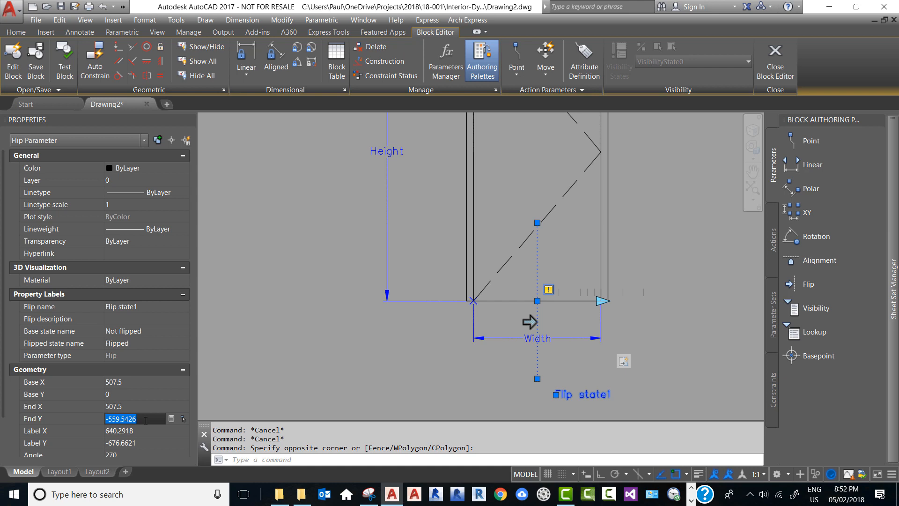
drag(145, 421, 117, 419)
text(150)
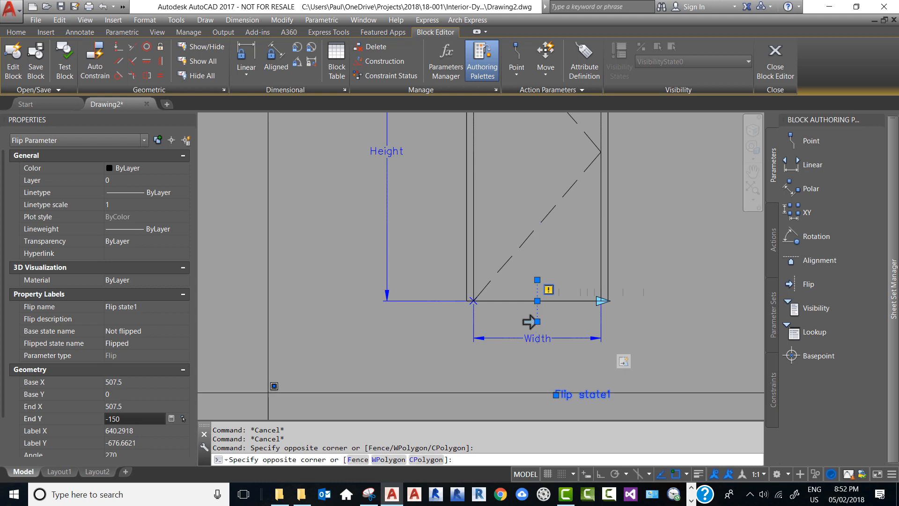
key(Escape)
key(Escape)
key(Escape)
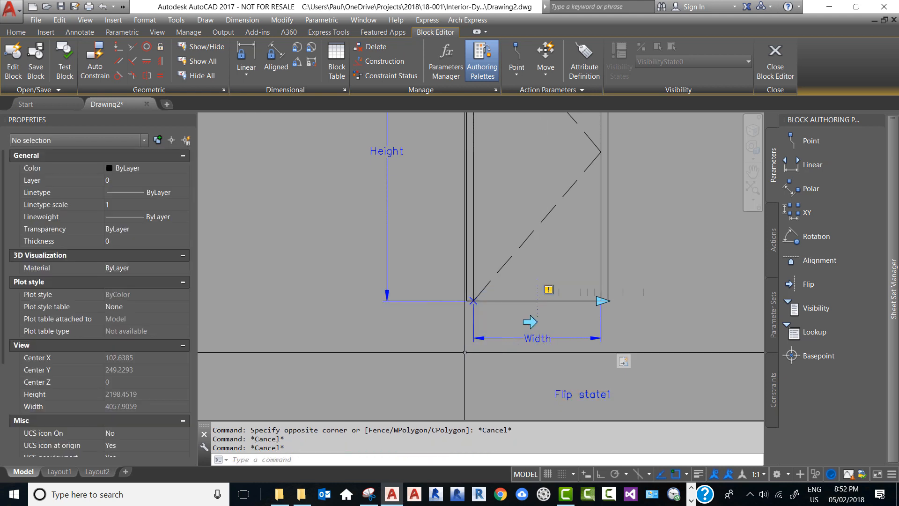
Add a Flip action to the flip parameter, applying it to all the door geometry and its parameters.
scroll(455, 353, down, 4)
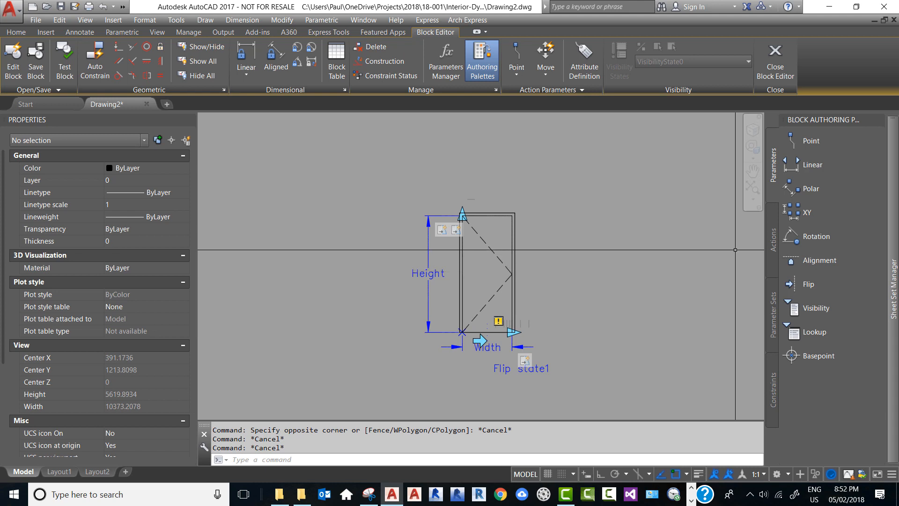
click(774, 240)
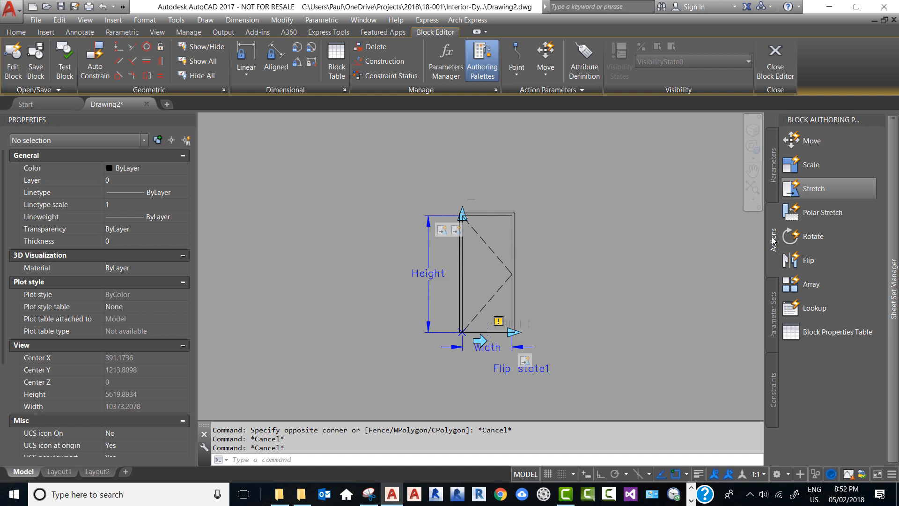
click(804, 264)
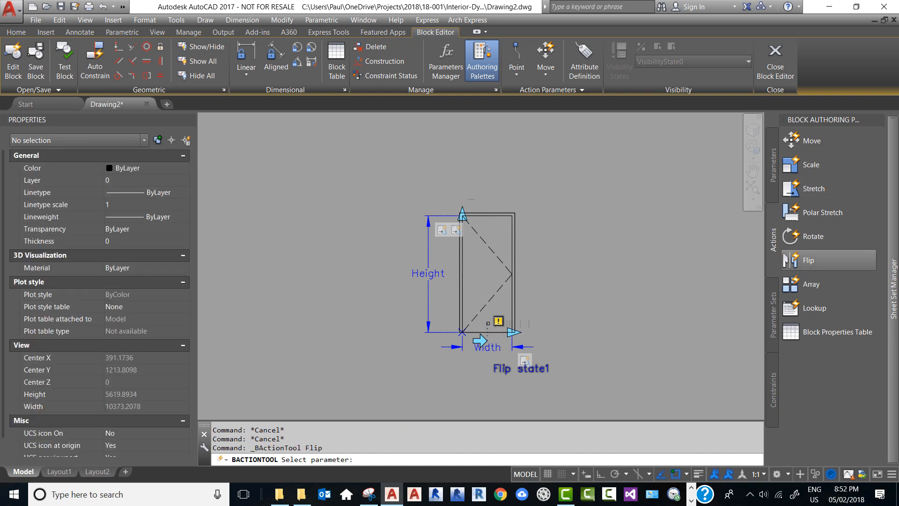
click(487, 324)
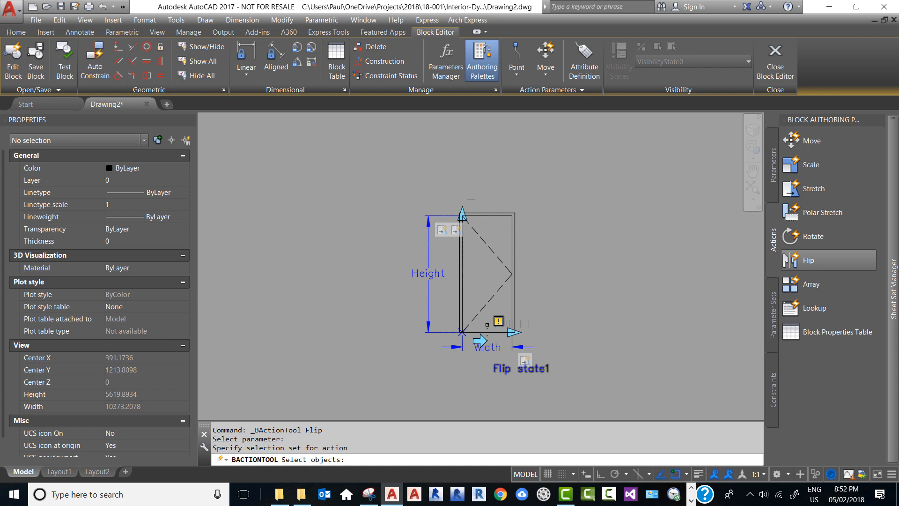
click(391, 155)
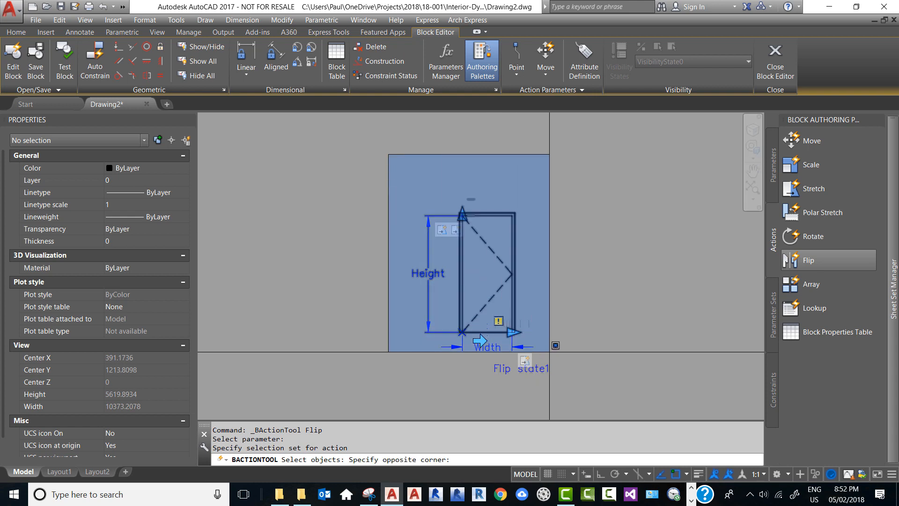
click(584, 388)
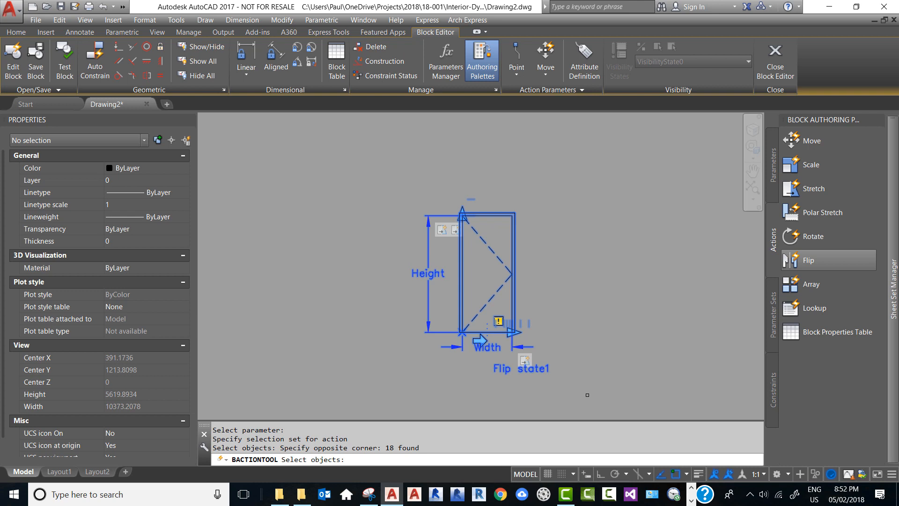
key(Return)
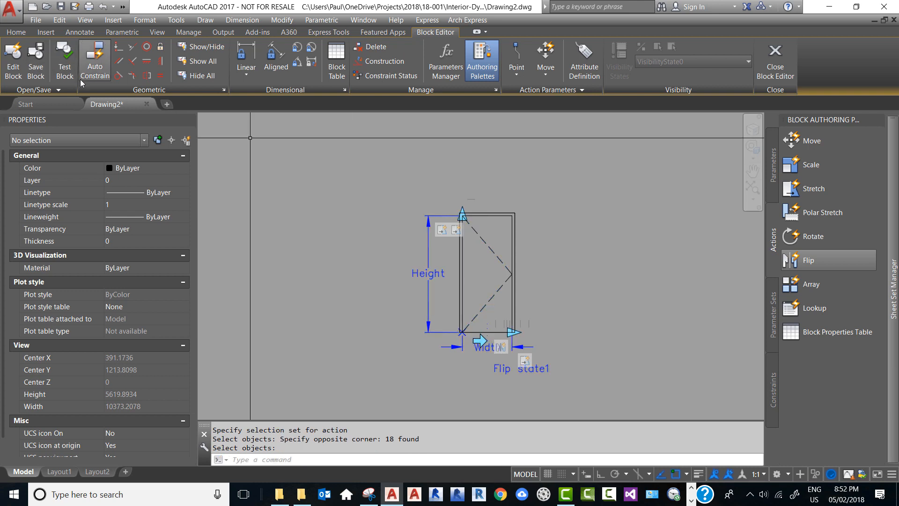
Test the door block in the test window by flipping the swing and flipping it back.
click(64, 70)
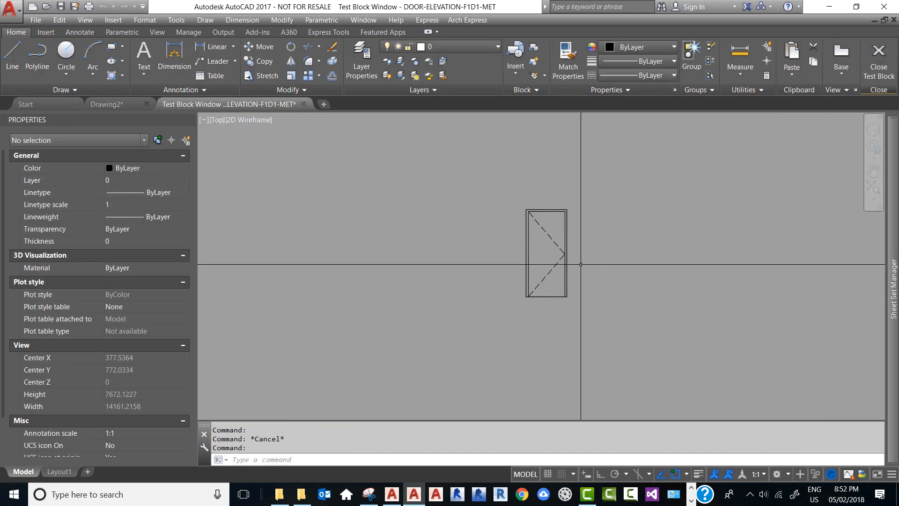
scroll(588, 265, up, 1)
click(598, 269)
click(538, 241)
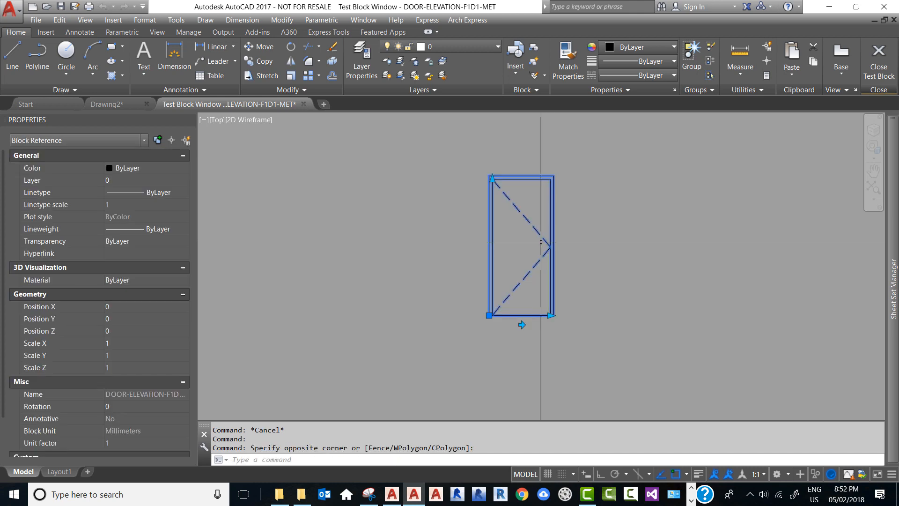
click(522, 325)
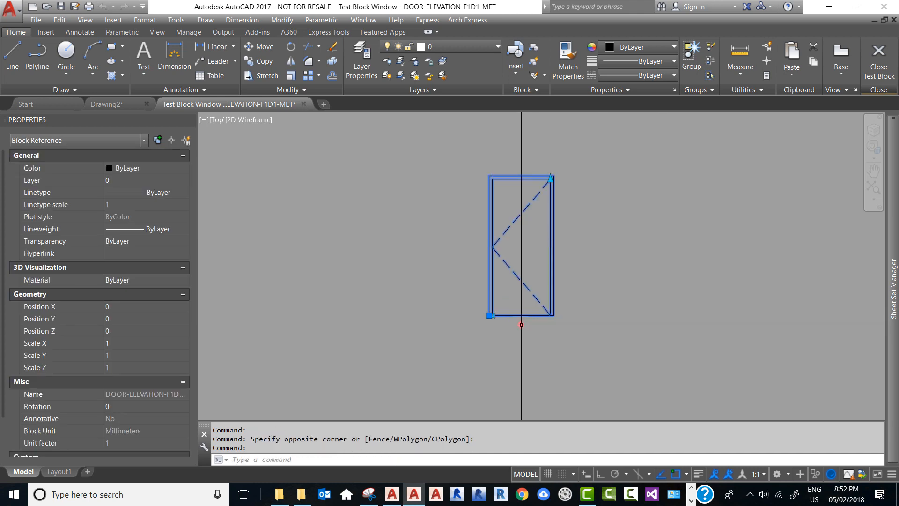
click(521, 325)
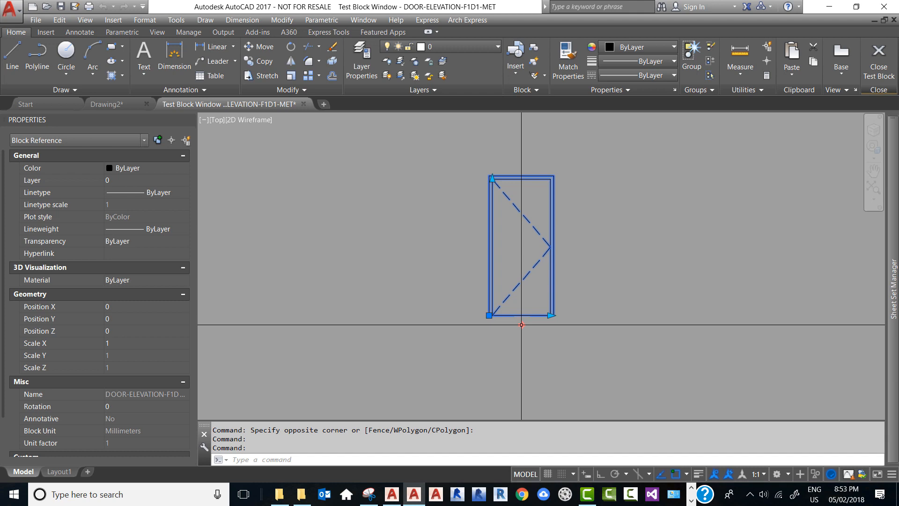
Widen the test door with its width grip, then flip it and flip it back to check the mirroring position.
click(552, 315)
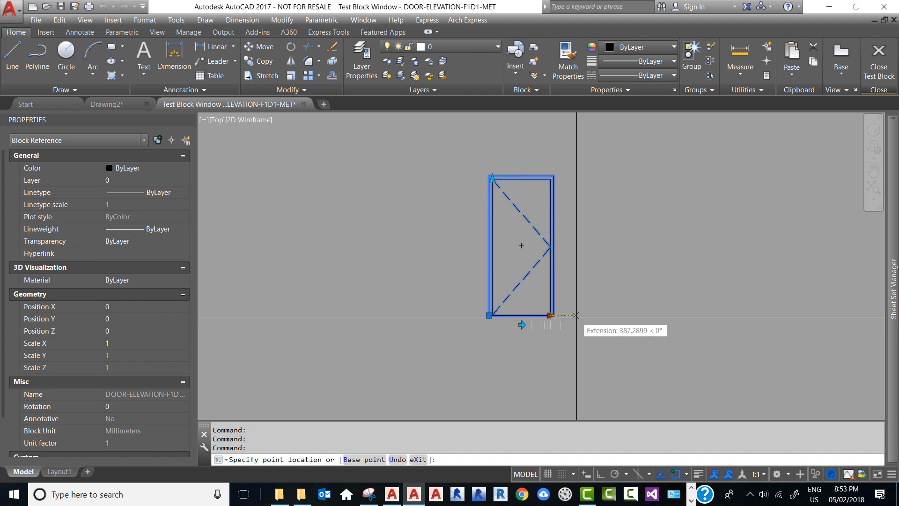
click(572, 315)
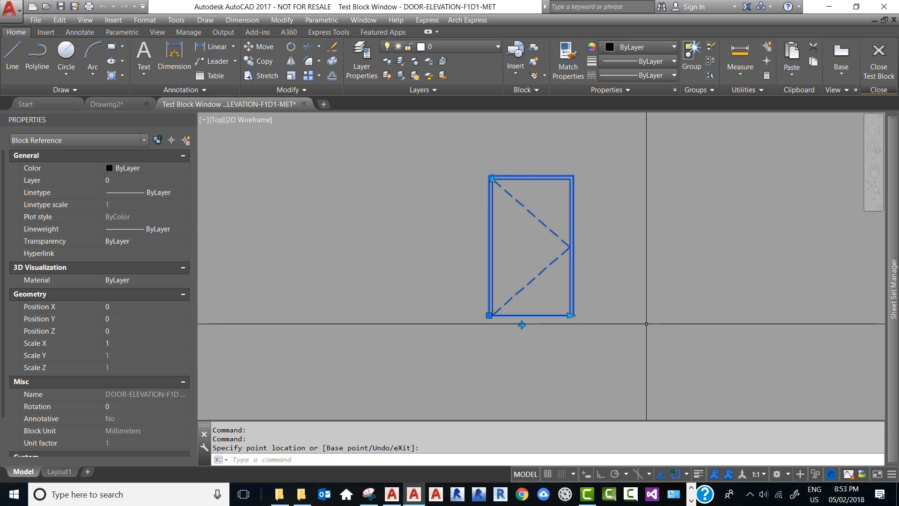
click(521, 325)
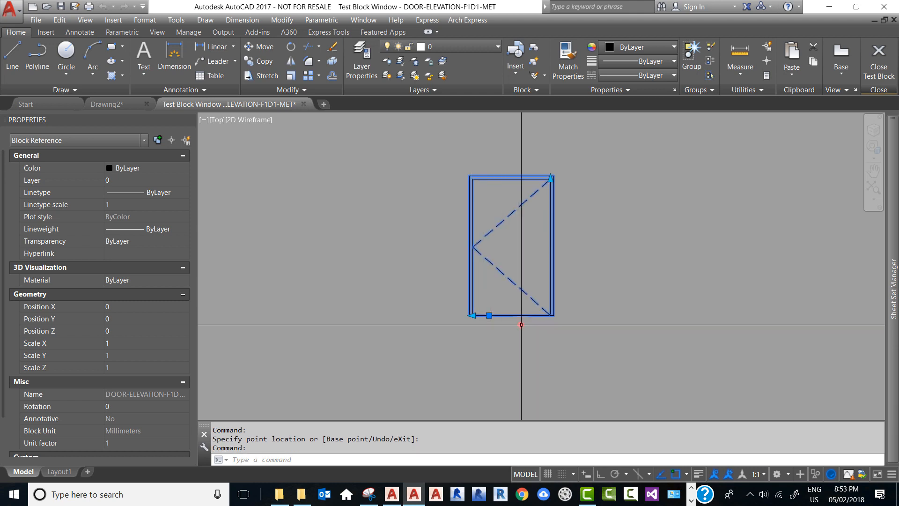
click(521, 324)
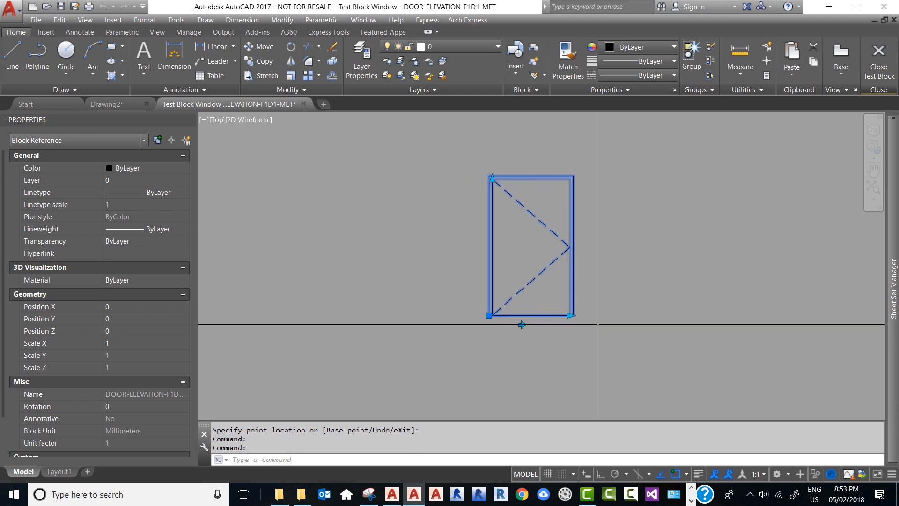
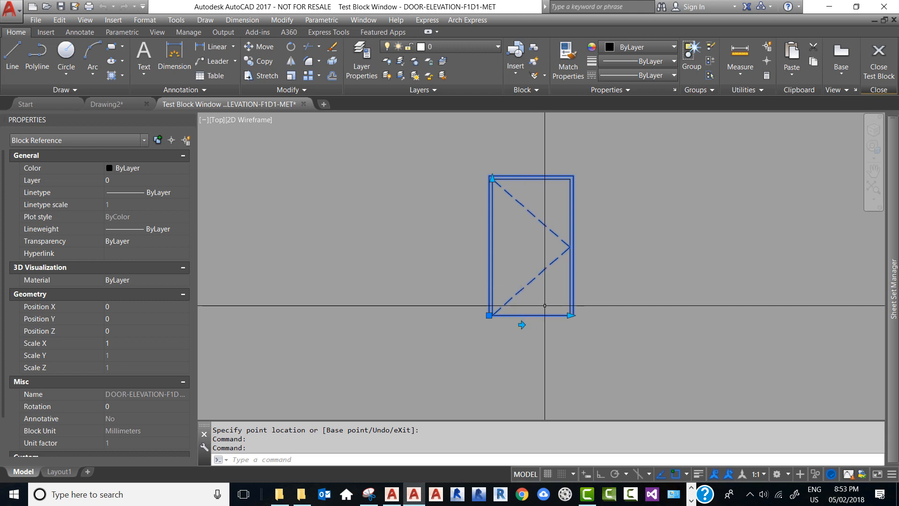
Close the test block window and return to the door block's parameters in the block editor.
click(879, 76)
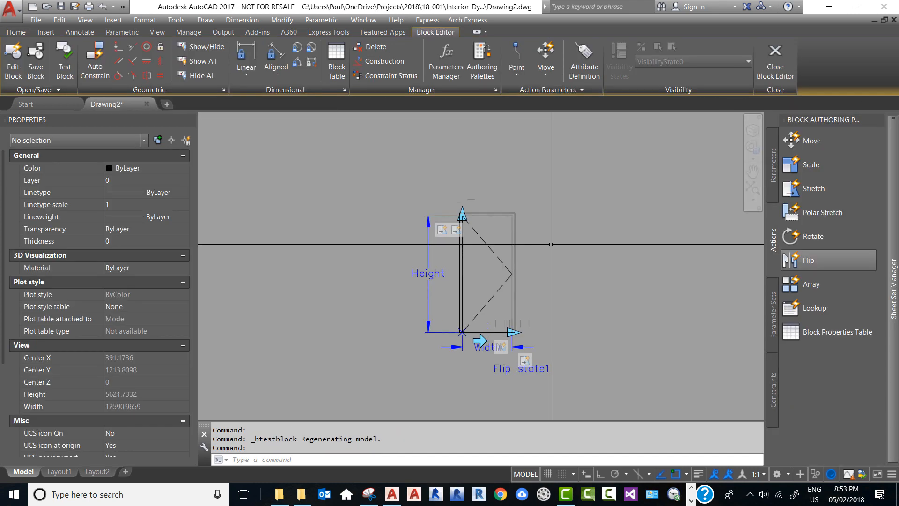
scroll(489, 280, up, 2)
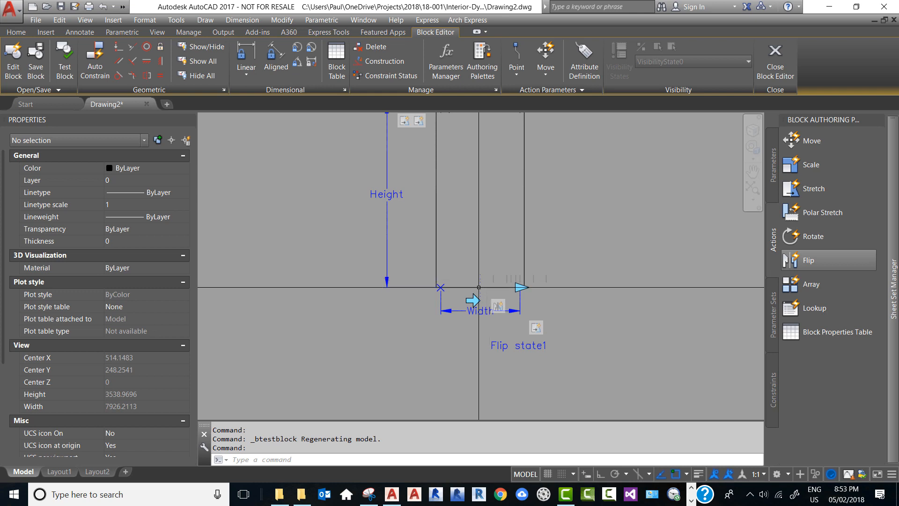
scroll(560, 310, down, 2)
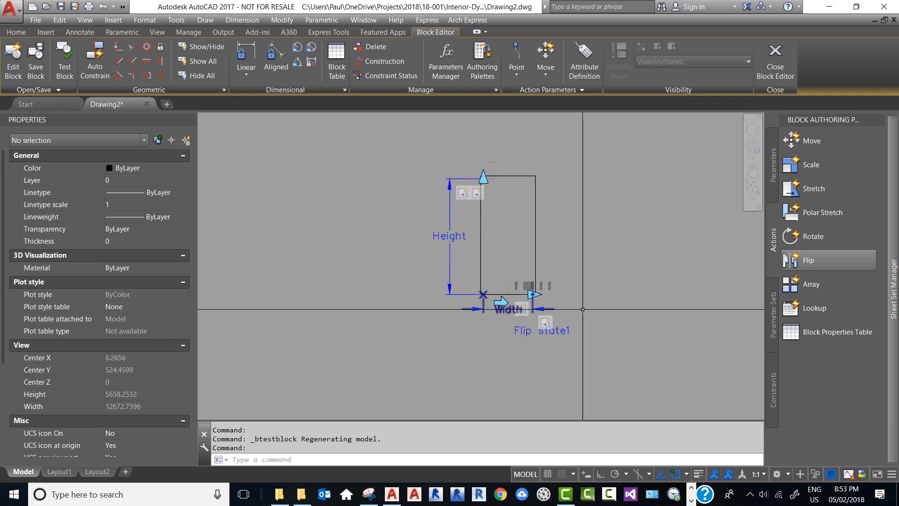
Regenerate all of the block editor drawing to refresh the door geometry.
text(rea)
key(Return)
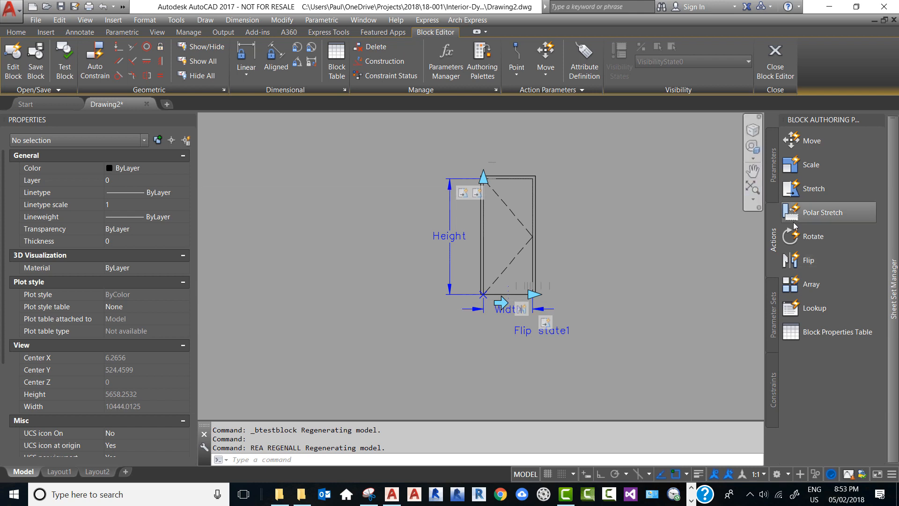
click(792, 190)
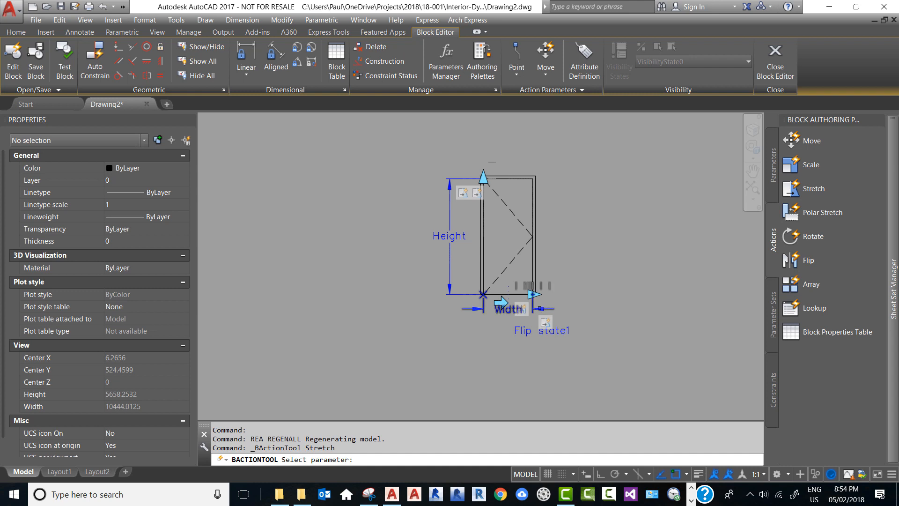
click(509, 308)
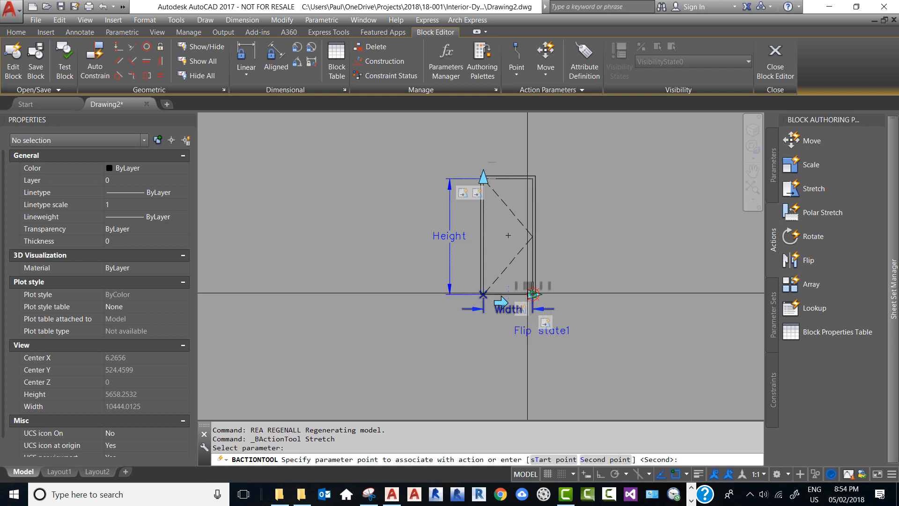
scroll(527, 294, up, 4)
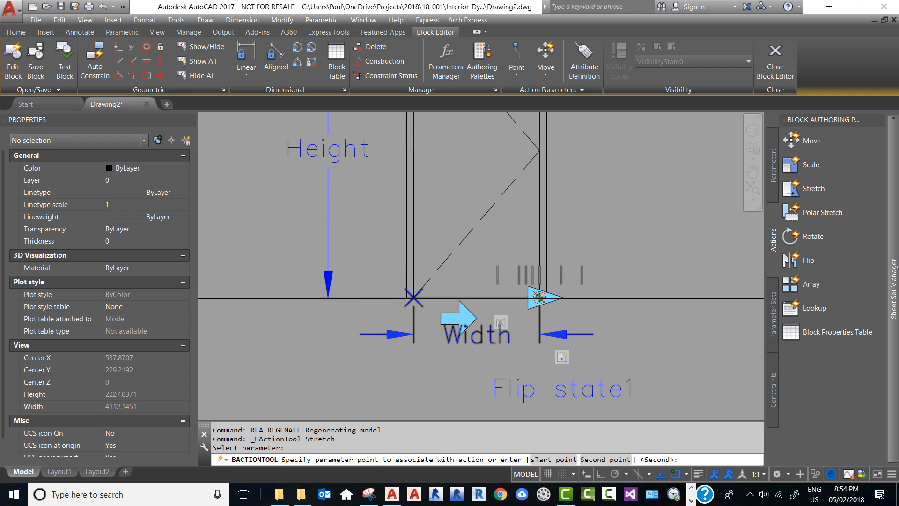
click(540, 298)
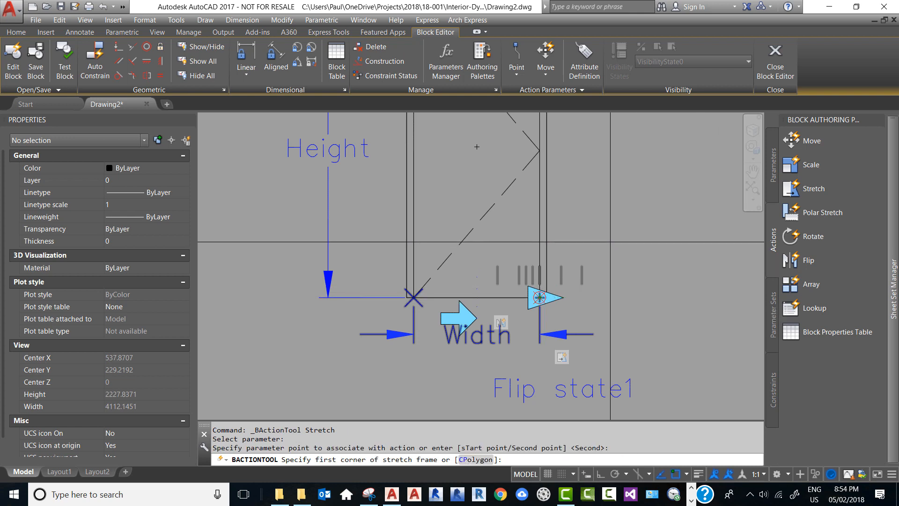
scroll(611, 242, down, 4)
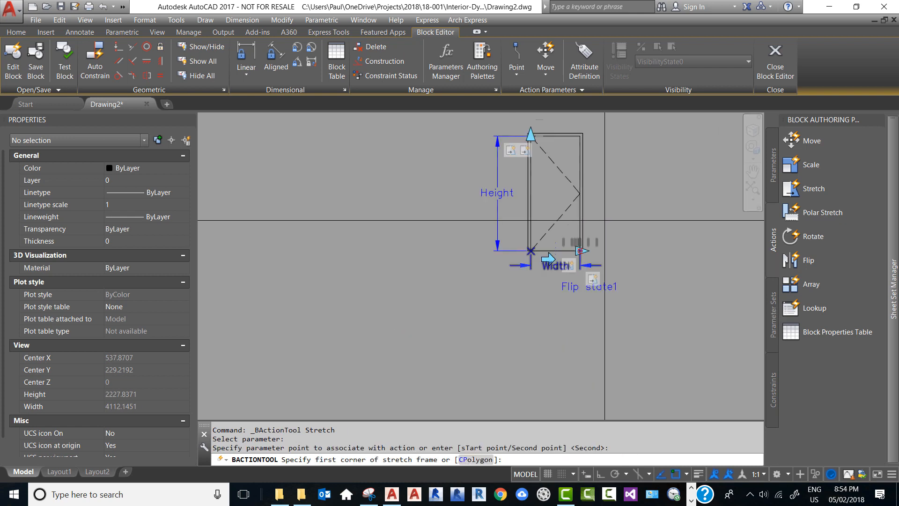
click(537, 170)
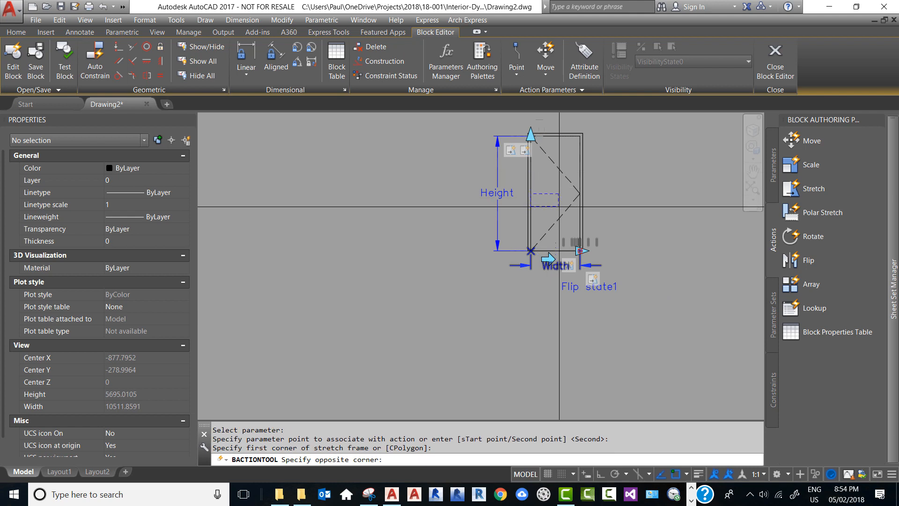
click(556, 252)
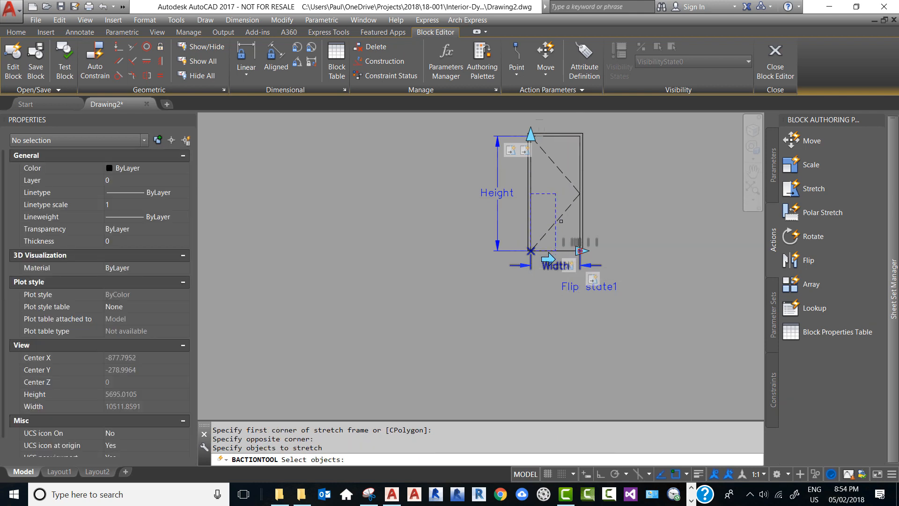
key(Escape)
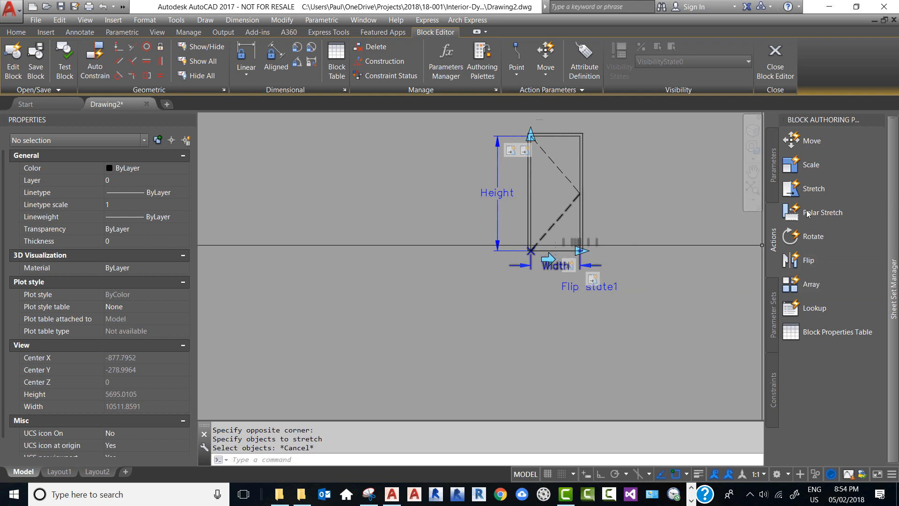
Add a Stretch action to the Width parameter's second point, framing the door's lower right area and selecting the flip parameter to stretch.
click(801, 194)
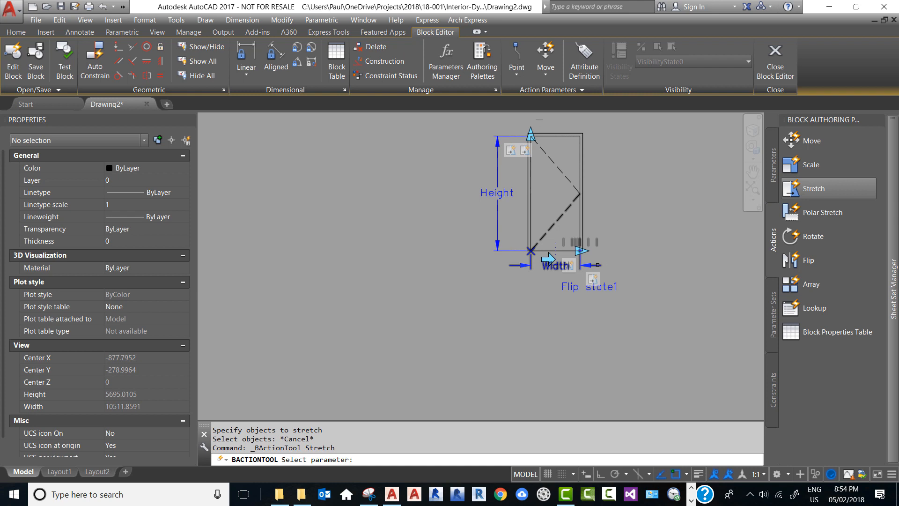
click(597, 265)
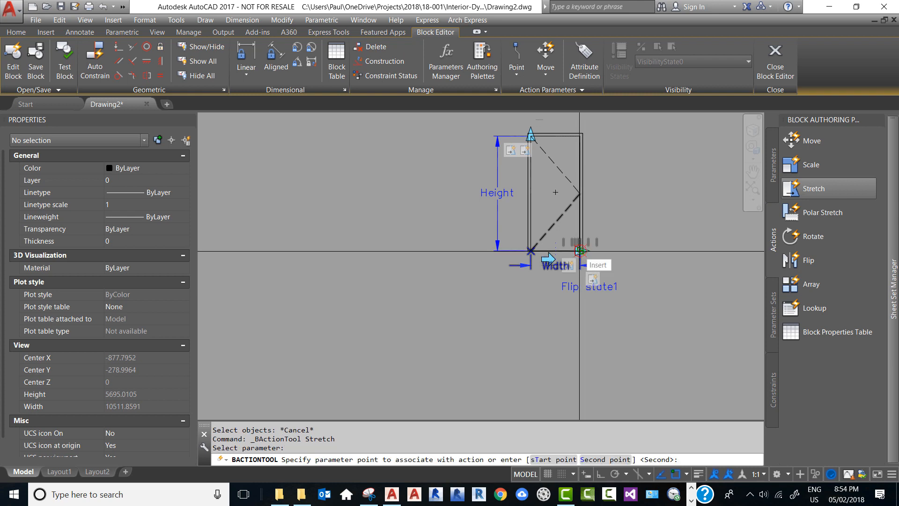
click(579, 251)
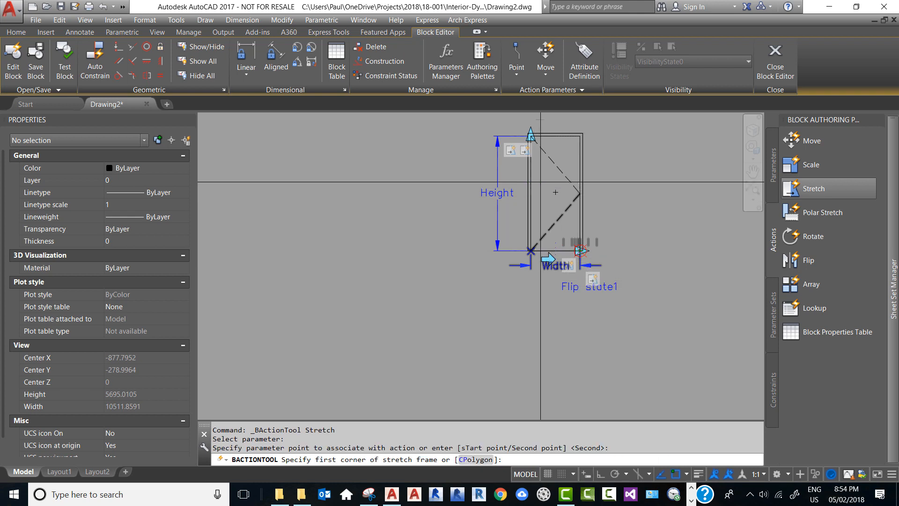
click(540, 182)
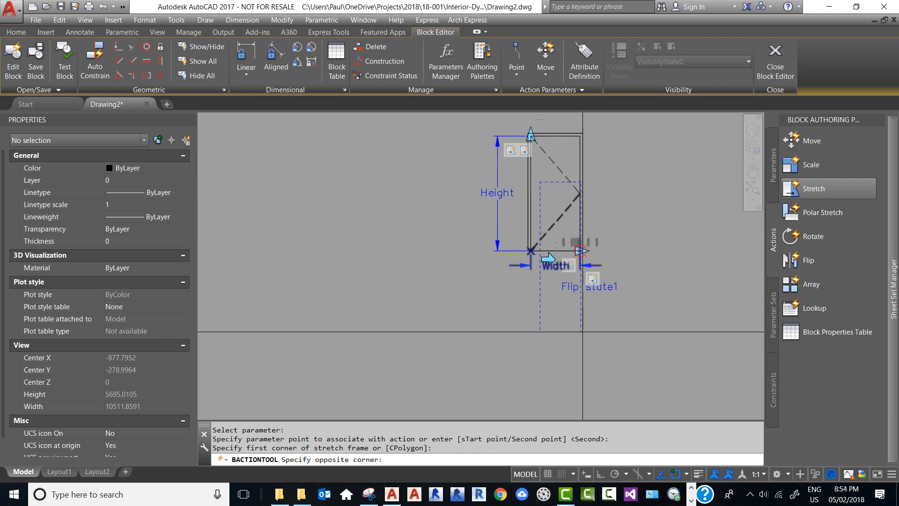
click(614, 335)
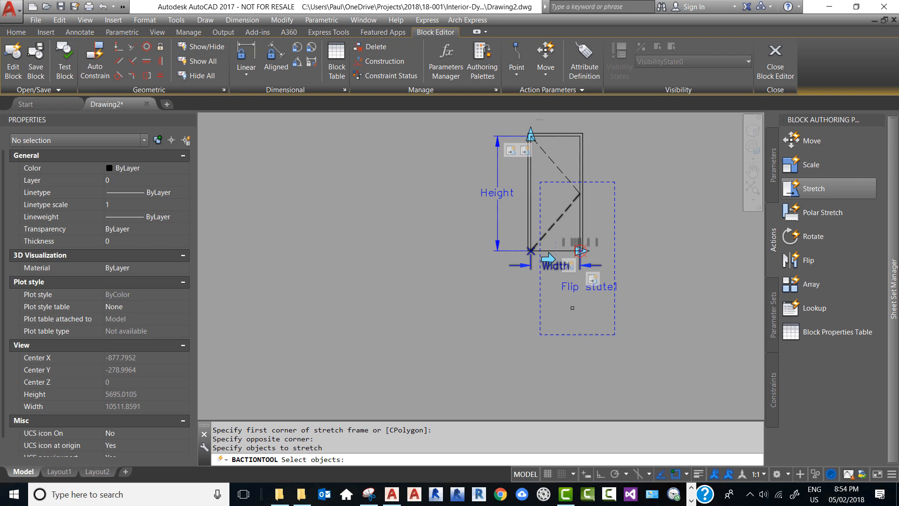
scroll(560, 239, up, 4)
scroll(557, 303, up, 4)
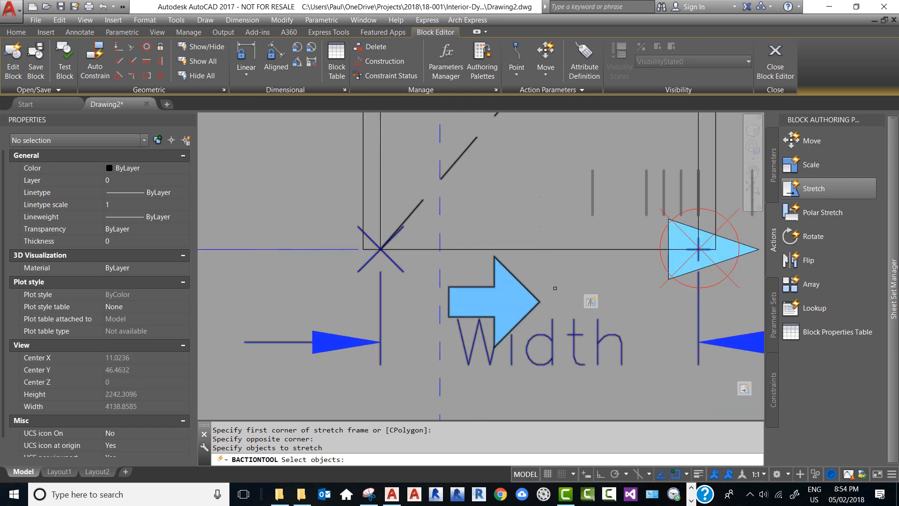
click(558, 303)
click(523, 263)
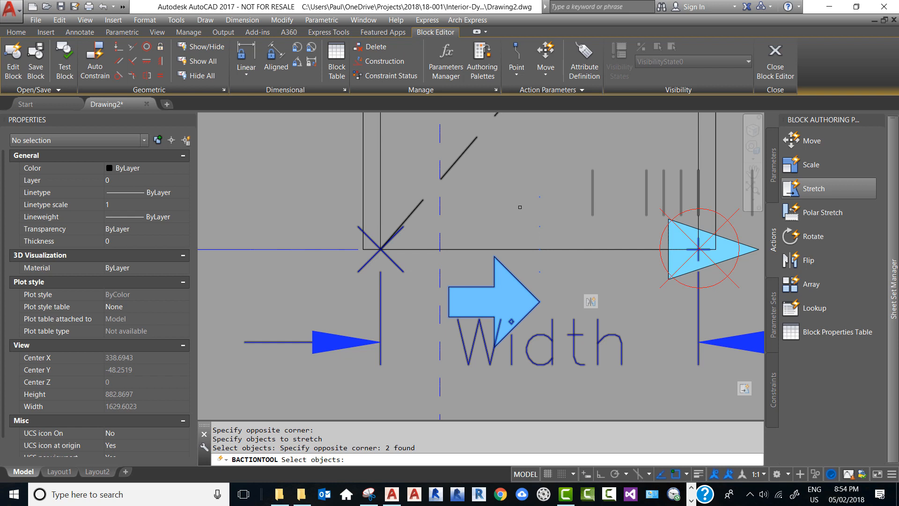
key(Return)
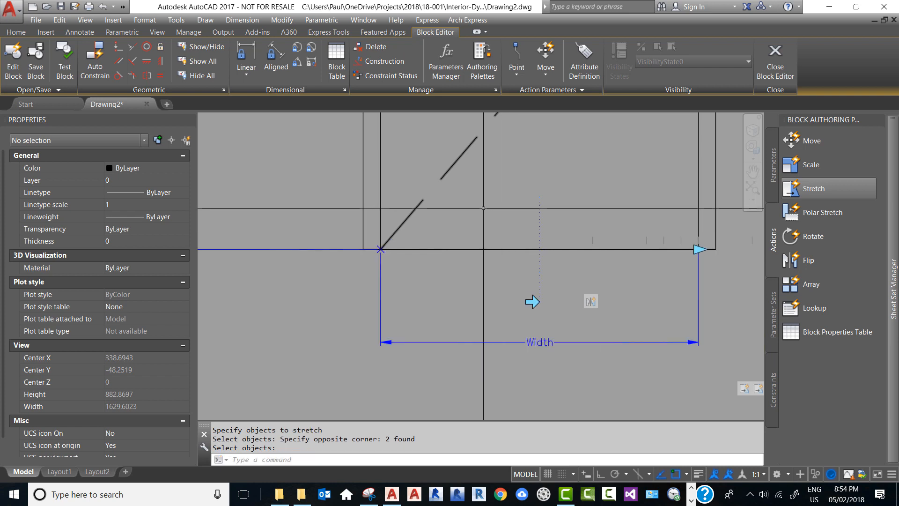
Rename the new stretch action on the Width parameter as Stretch Flip Action.
scroll(432, 204, down, 2)
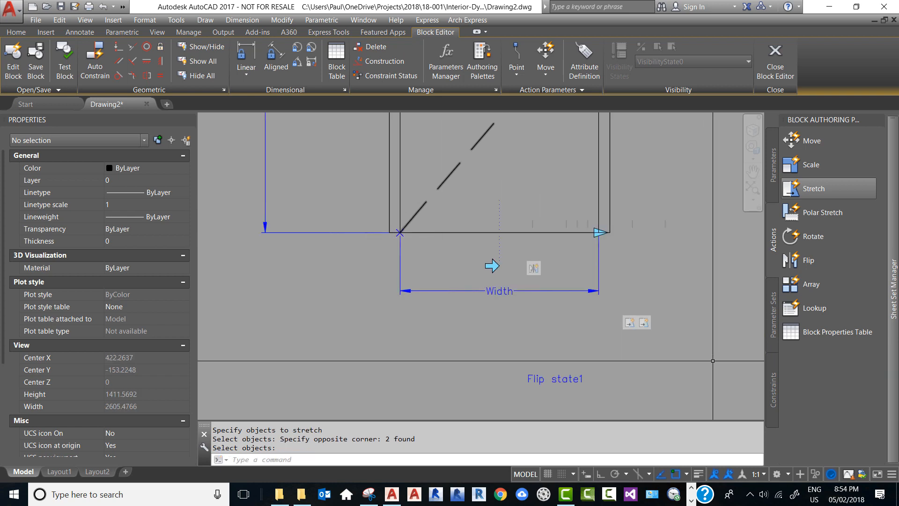
click(644, 322)
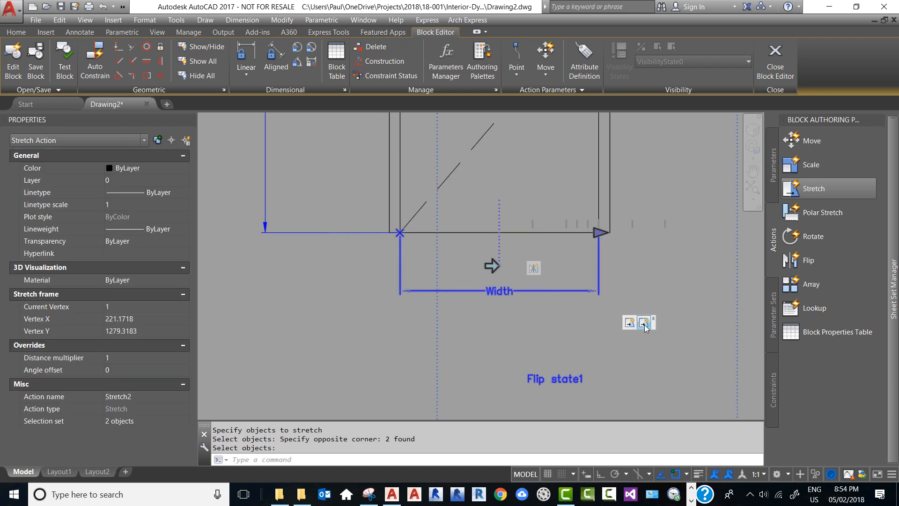
click(137, 398)
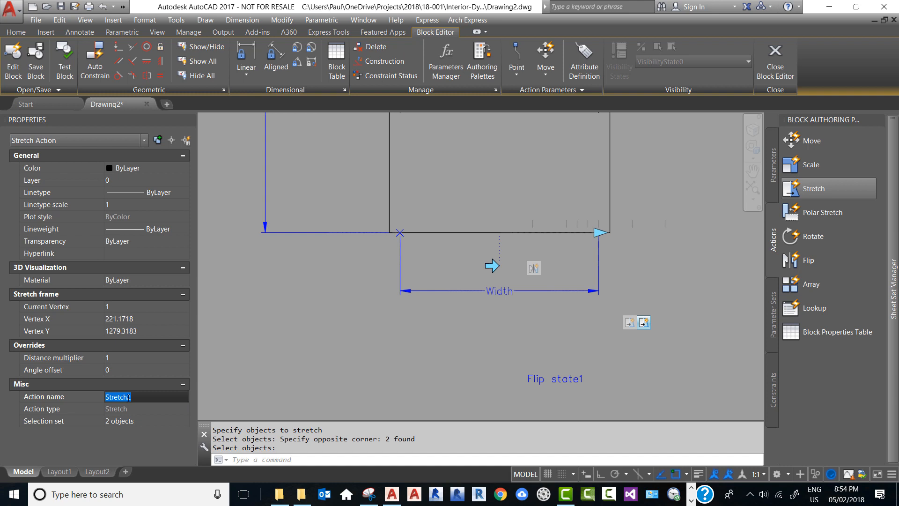
drag(129, 397, 173, 396)
text(Flip Action)
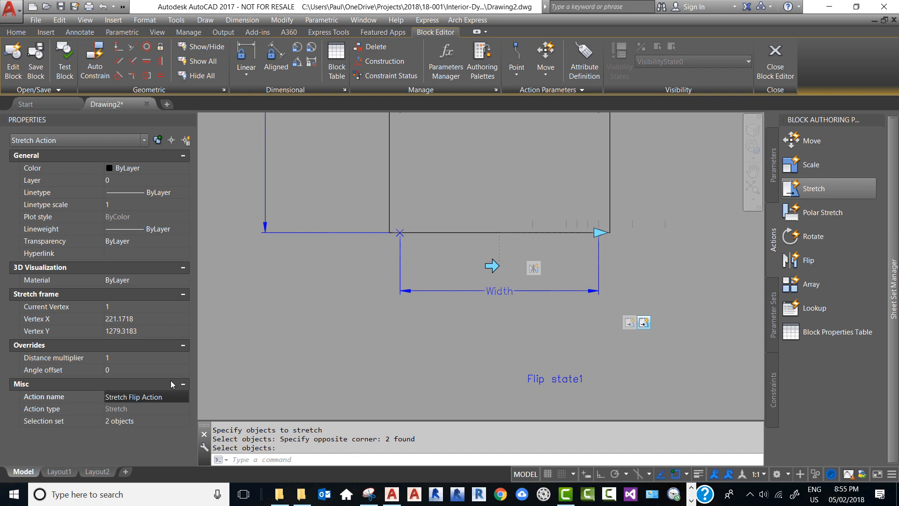
click(245, 359)
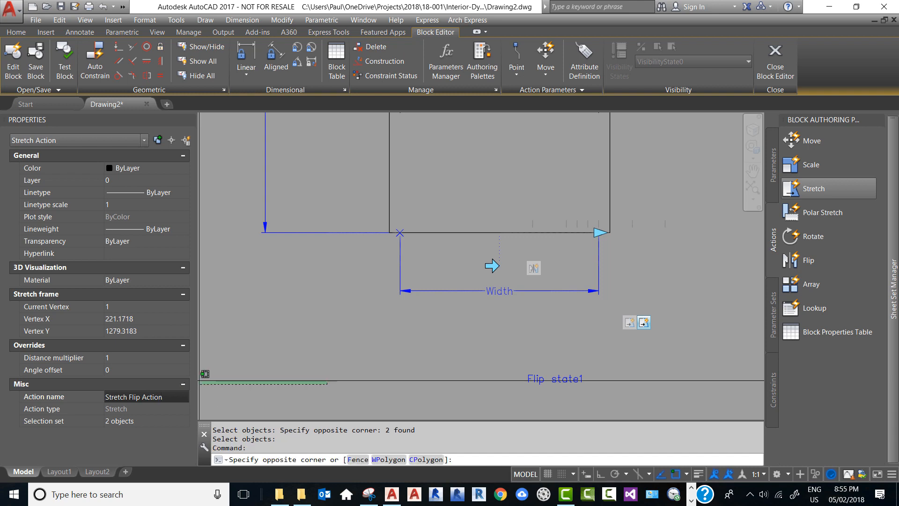
Set the Stretch Flip Action's distance multiplier to 0.5 and clear the selection.
click(117, 358)
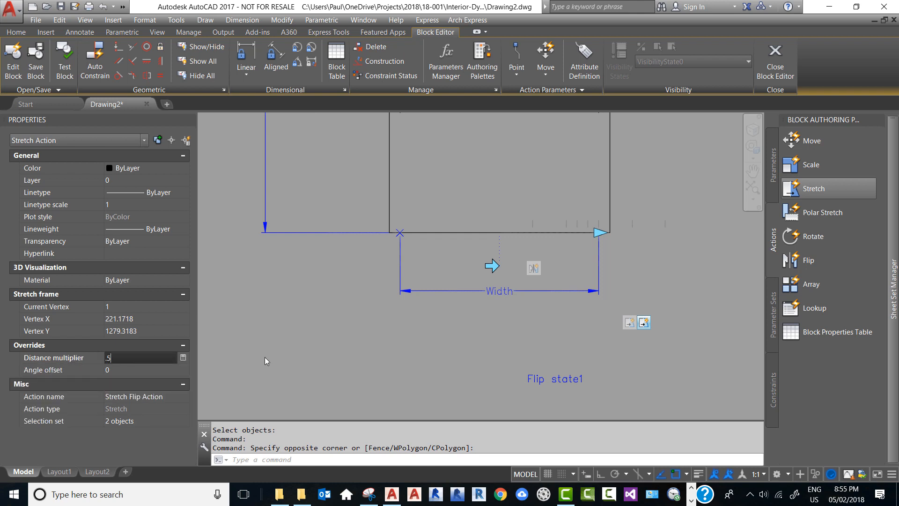
click(360, 355)
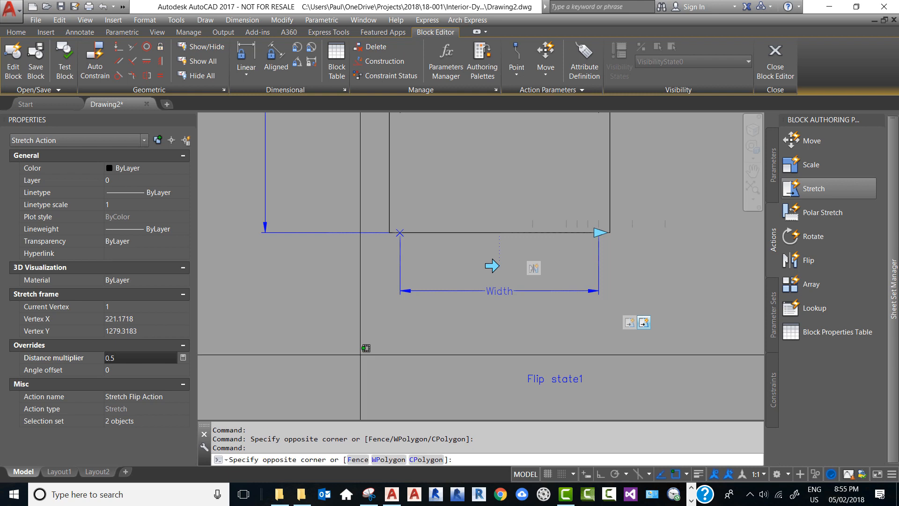
key(Escape)
key(Escape)
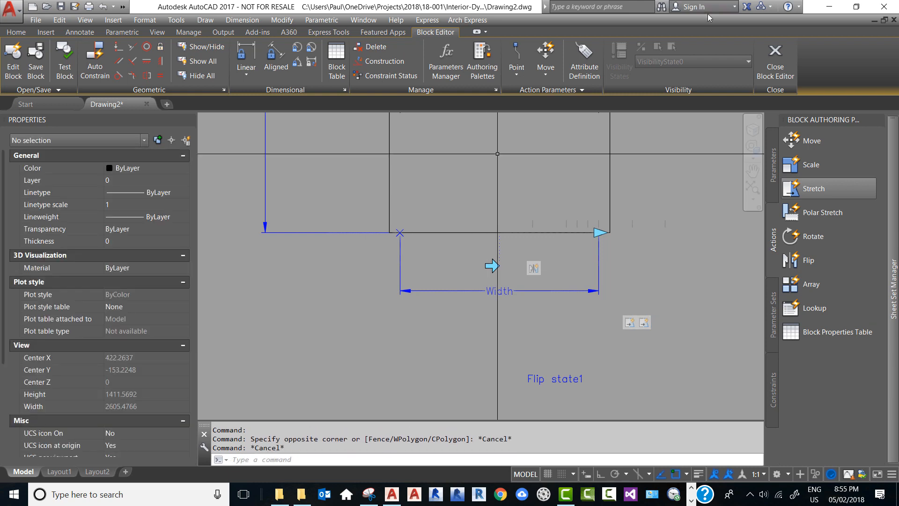
Open the door in the test block window, narrow it with the width grip and widen it again.
click(63, 70)
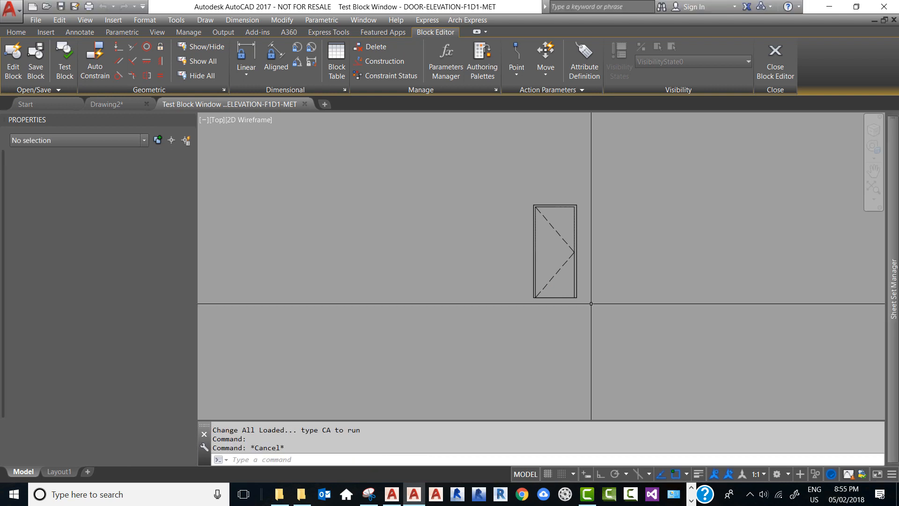
click(619, 315)
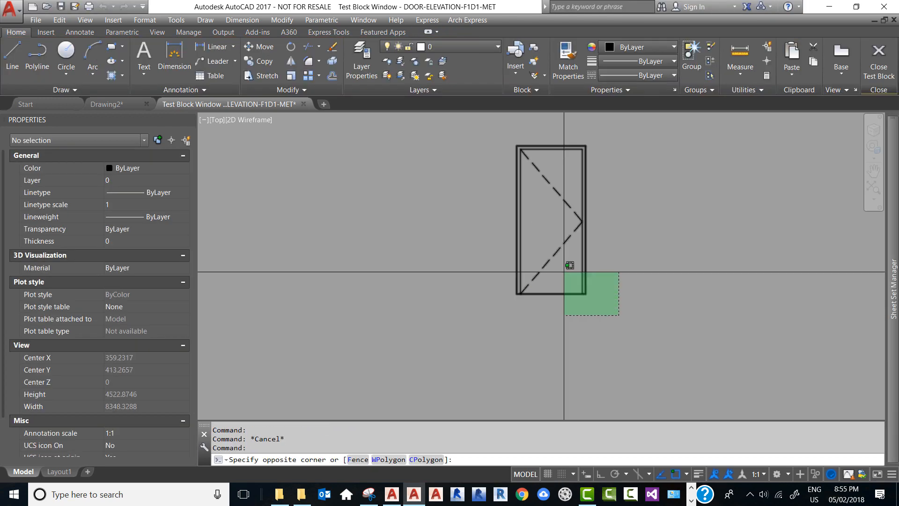
click(568, 263)
click(582, 294)
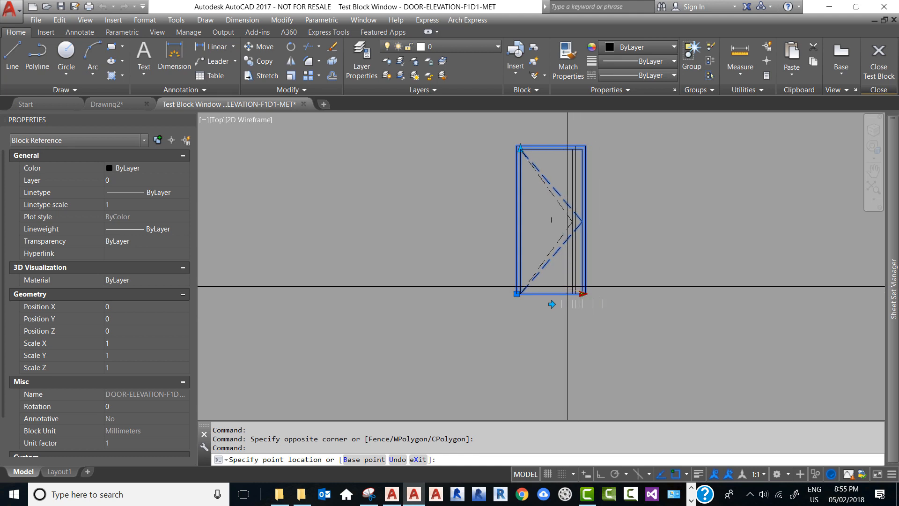
click(572, 287)
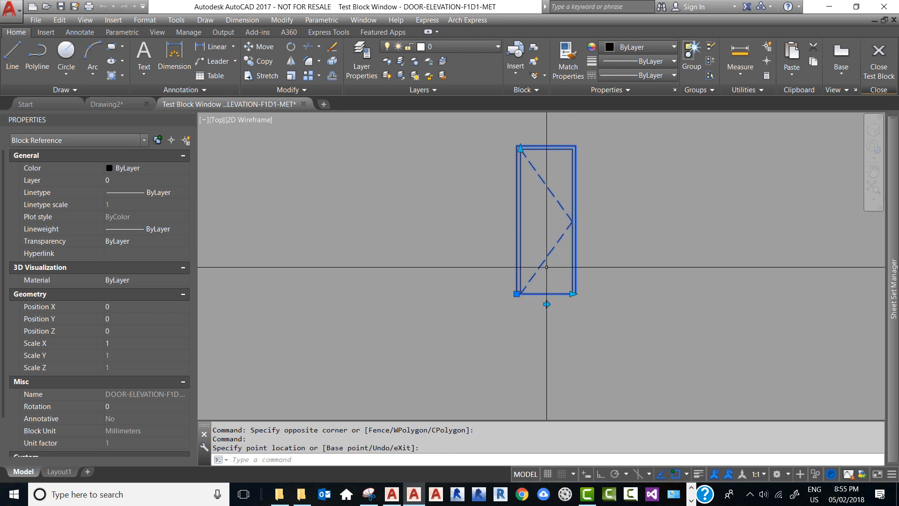
click(573, 294)
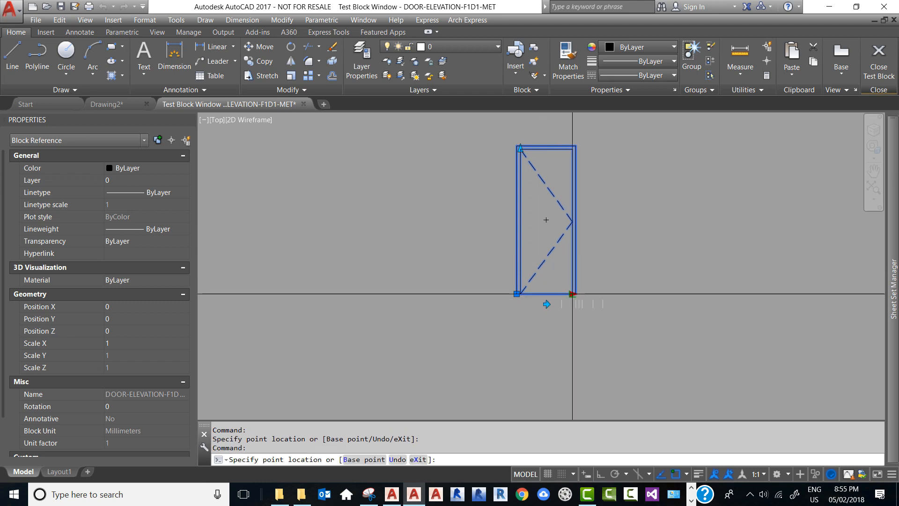
click(586, 295)
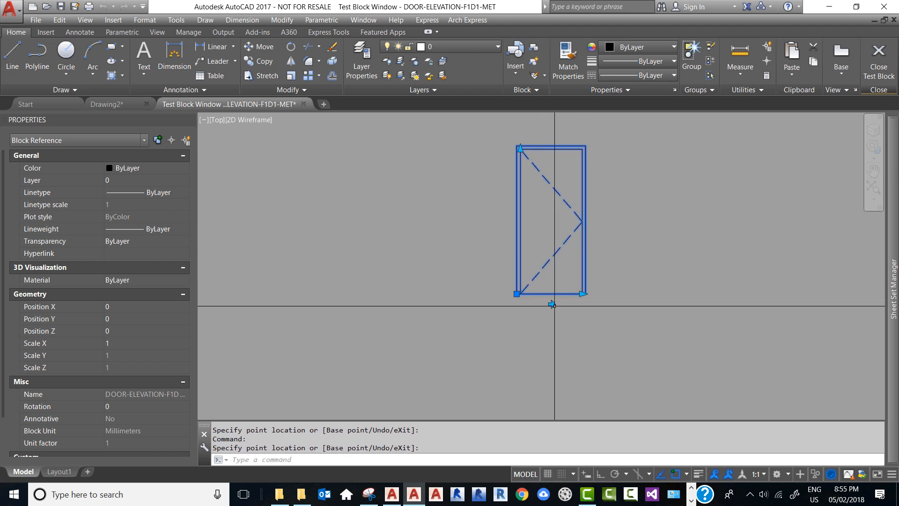
Test flipping the door swing and flipping it back, and increase the door's height with its height grip.
click(552, 304)
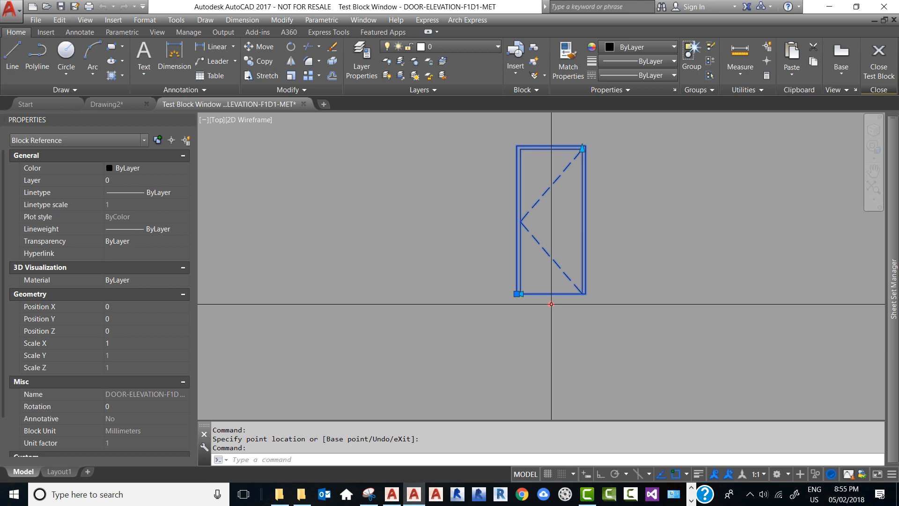
click(551, 304)
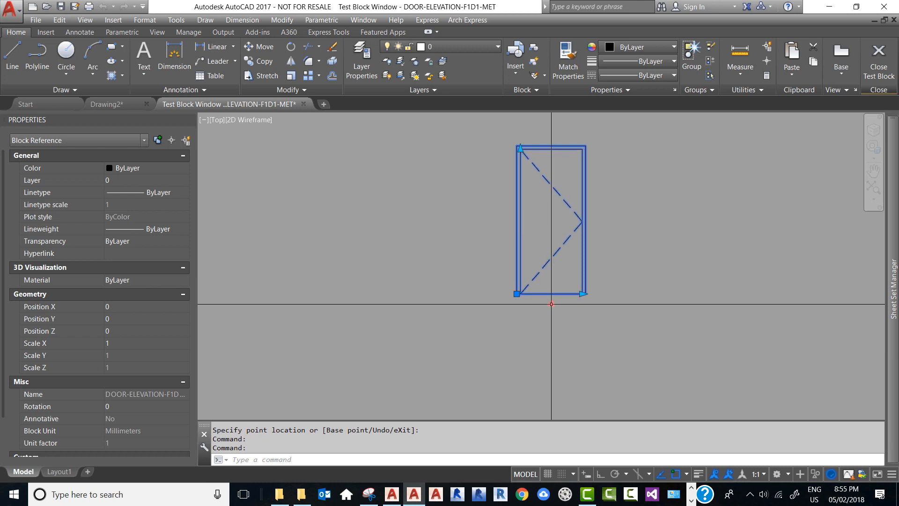
scroll(523, 331, down, 2)
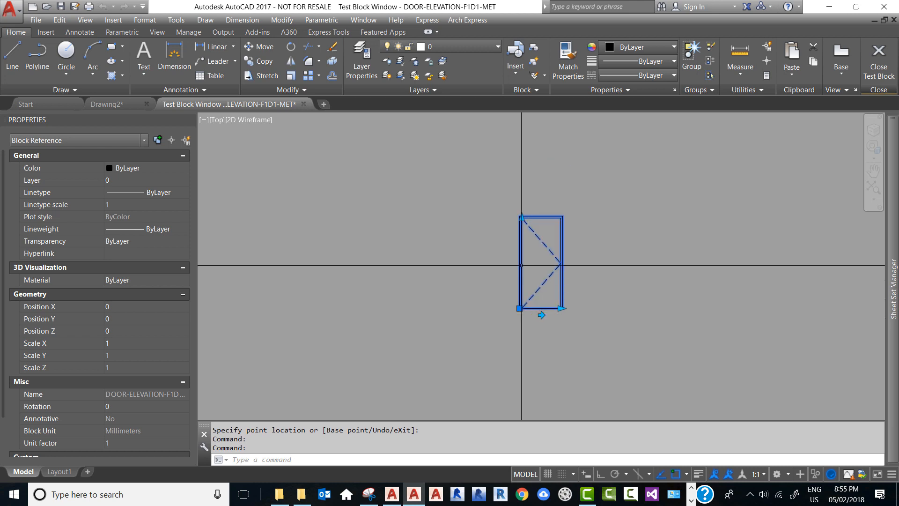
click(523, 218)
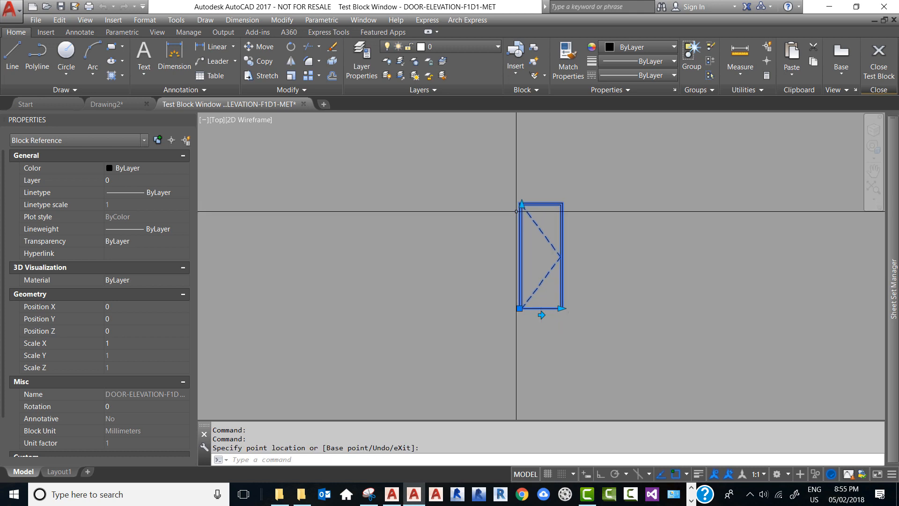
Test the block by lowering the door's height with its height grip and flipping the door swing.
click(522, 204)
click(522, 224)
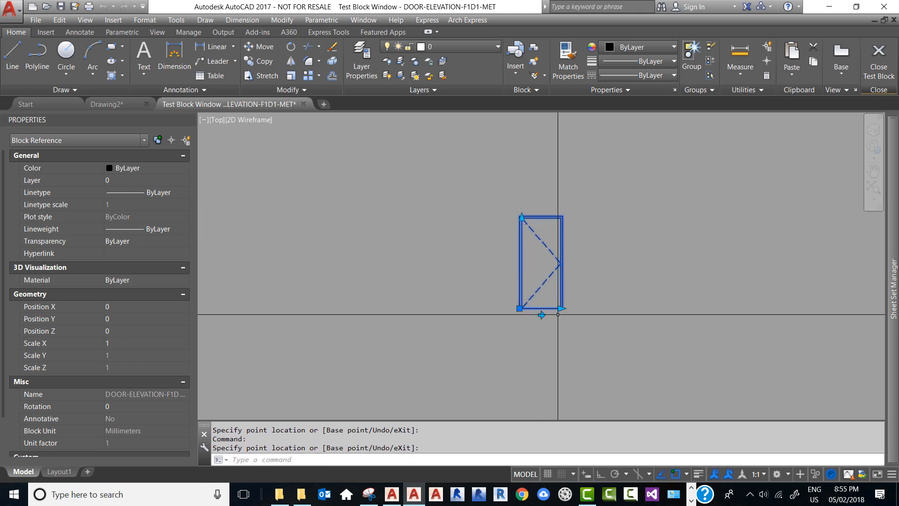
click(542, 314)
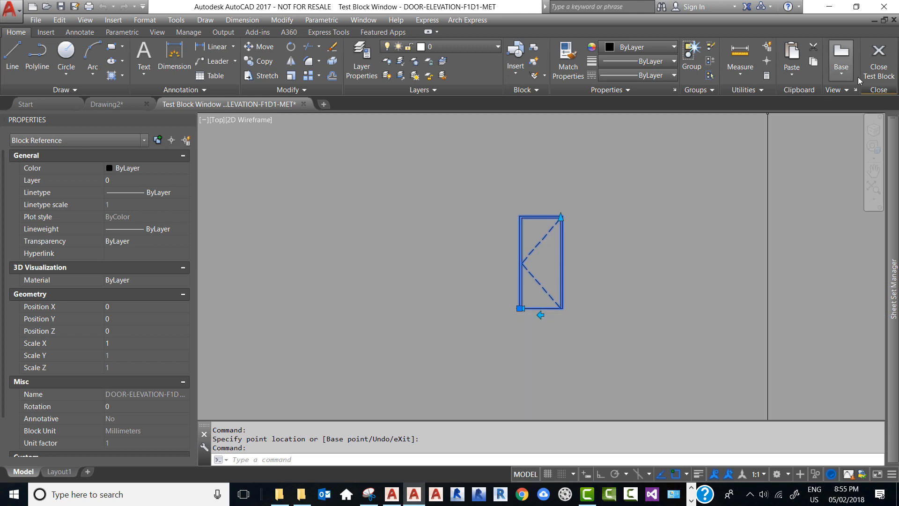
Close the test block window and the block editor, saving the changes to the door block.
click(878, 79)
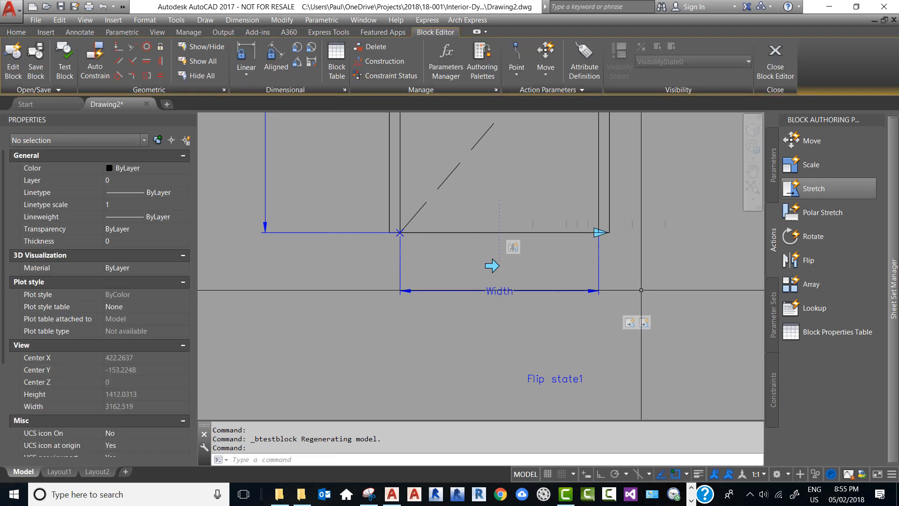
scroll(609, 253, down, 5)
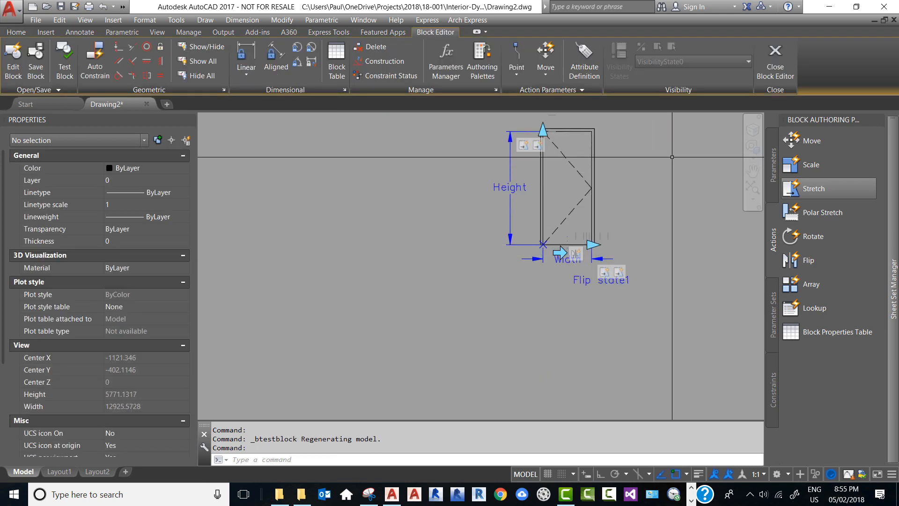
click(776, 61)
click(374, 232)
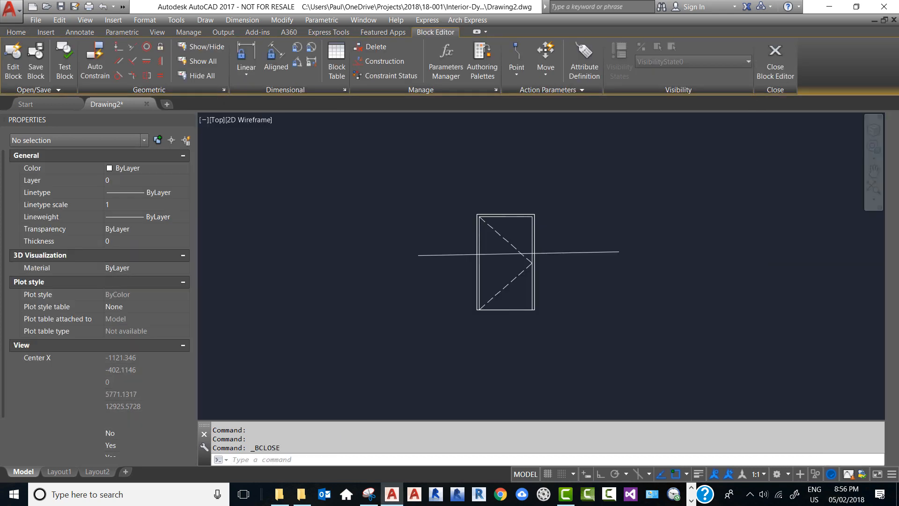
Select the door block in the drawing and flip its swing.
scroll(477, 236, up, 2)
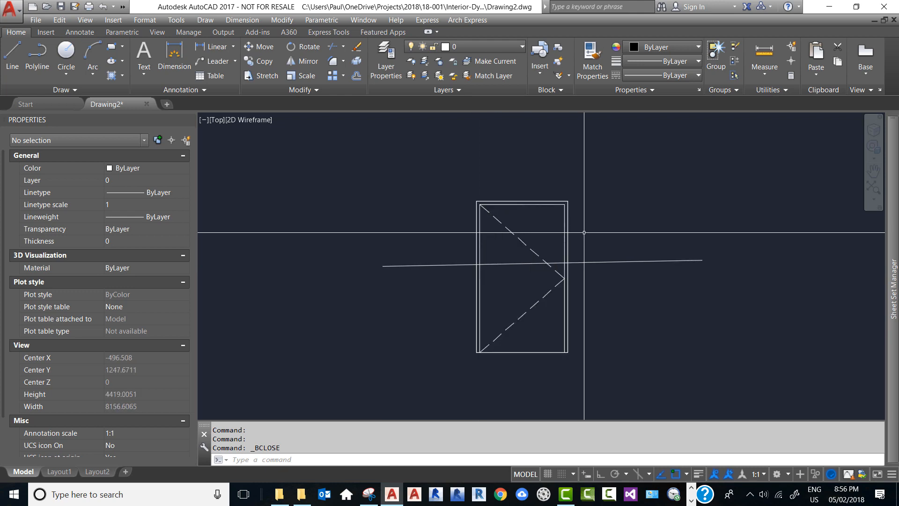
click(595, 238)
click(518, 215)
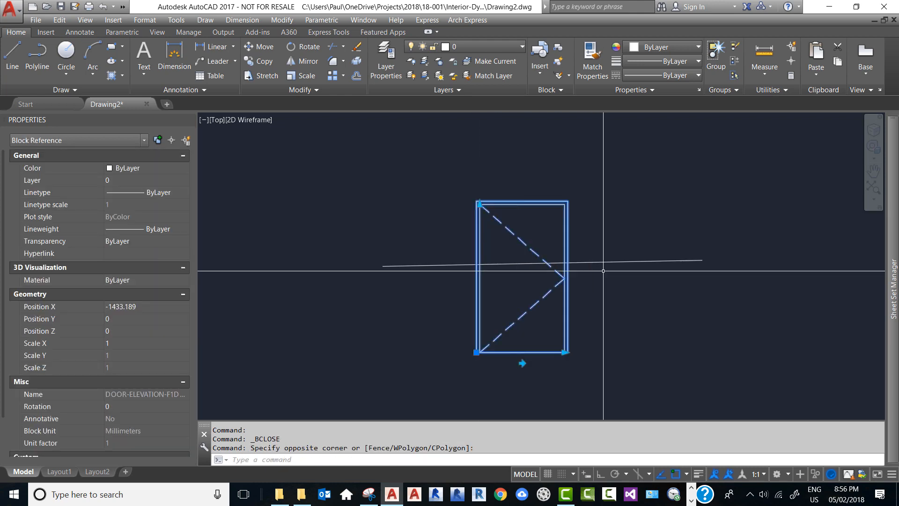
click(523, 363)
Test the flipped door's width grip by narrowing the door and stretching it back, and clear the selection.
click(478, 352)
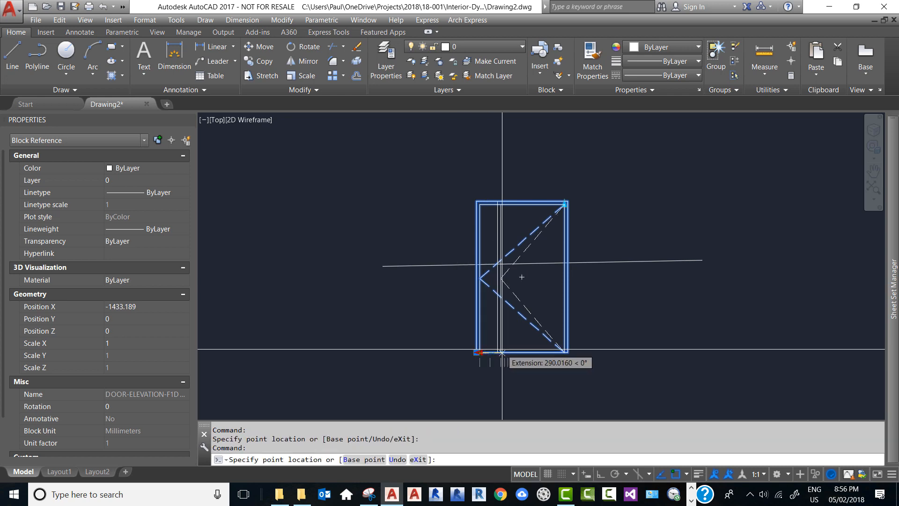
click(499, 353)
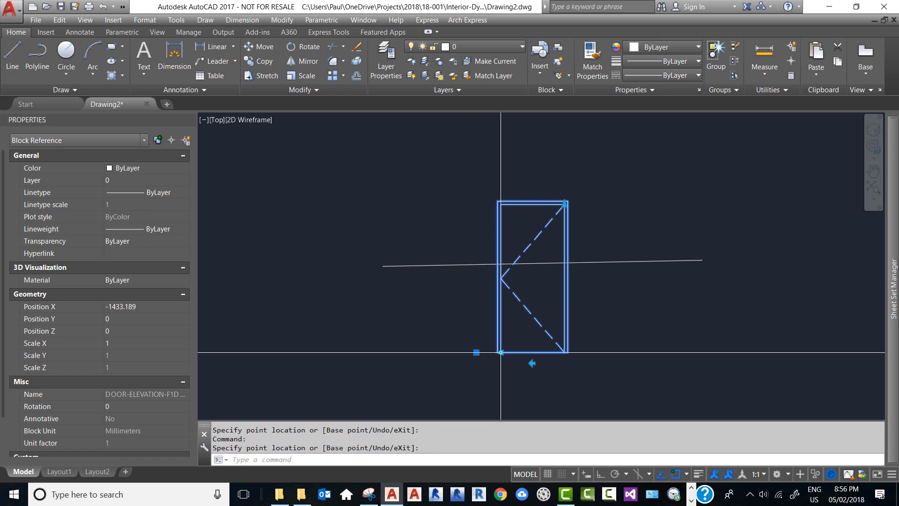
click(500, 353)
click(476, 362)
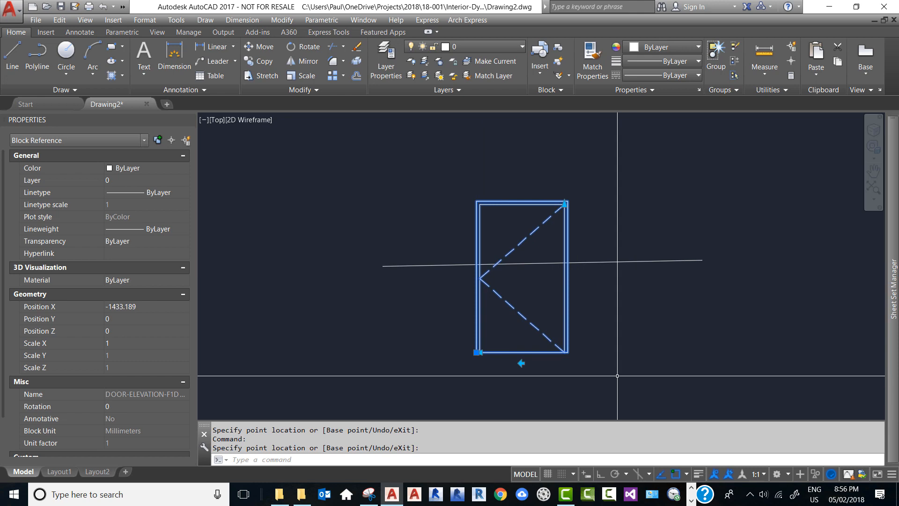
key(Escape)
key(Escape)
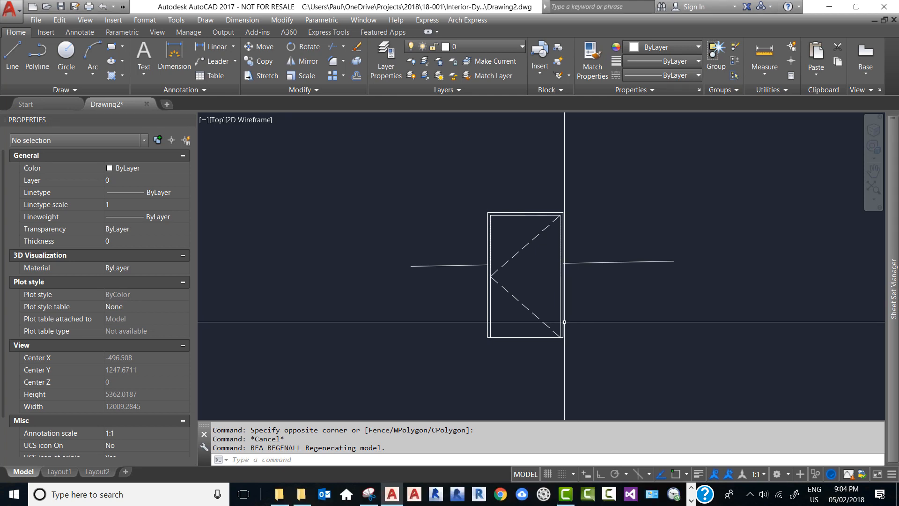
Open the door elevation block in the block editor.
click(564, 322)
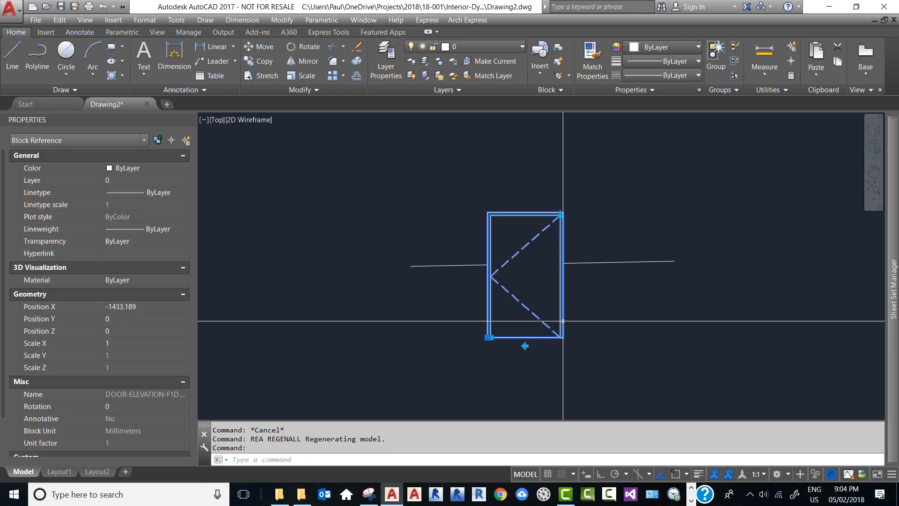
right_click(563, 321)
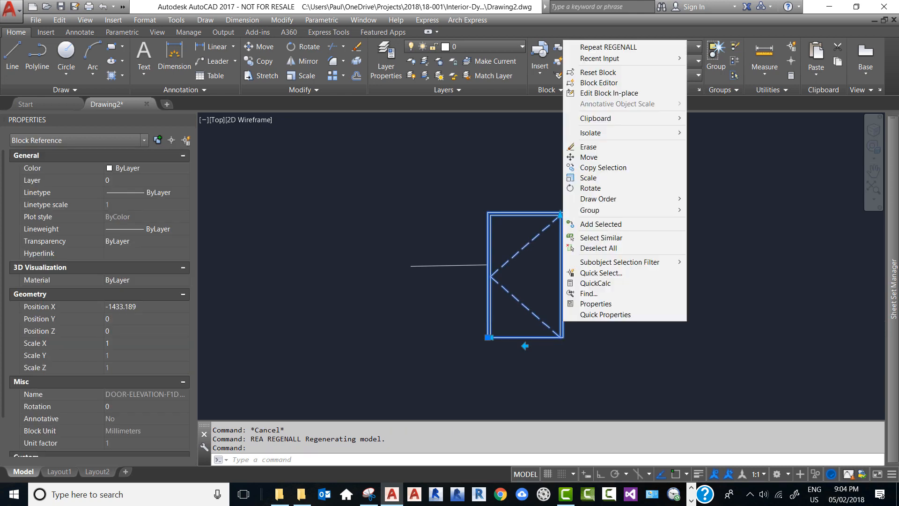
click(592, 84)
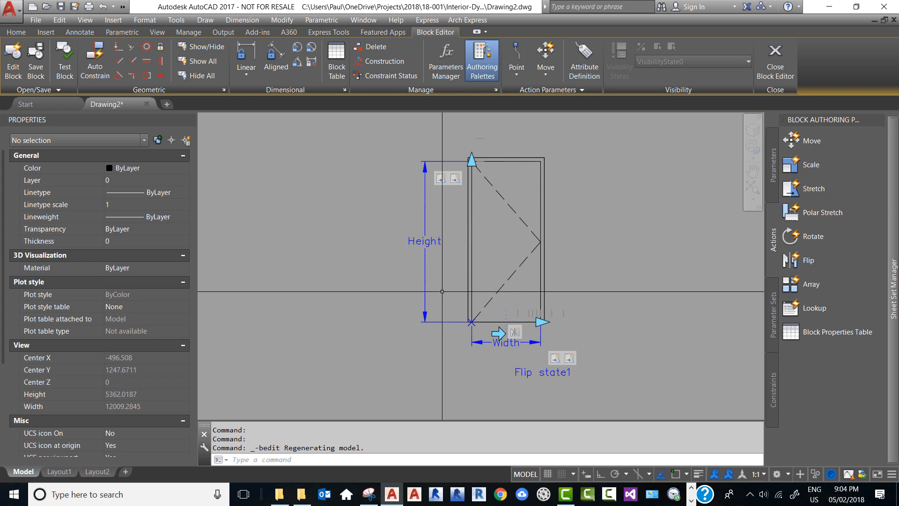
key(Escape)
key(Escape)
key(Escape)
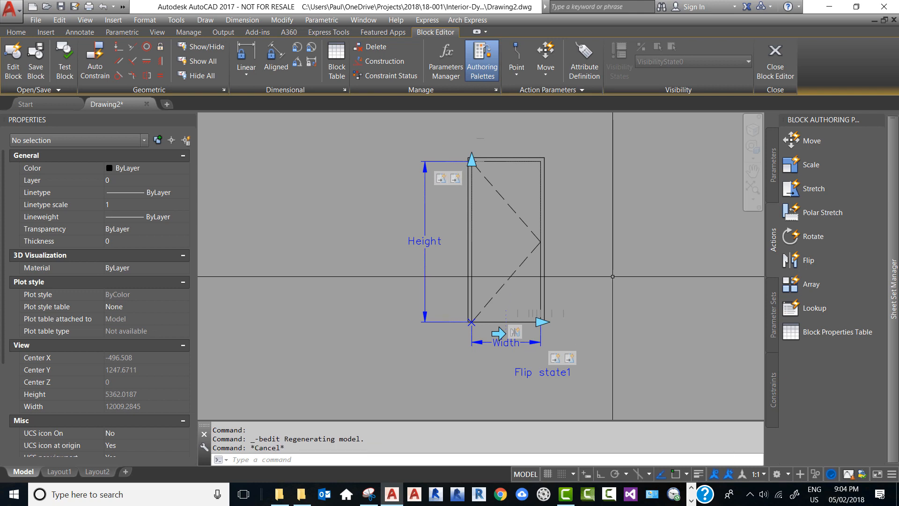
Examine the font, height and width factor of the Door Size text style without changing it.
text(style)
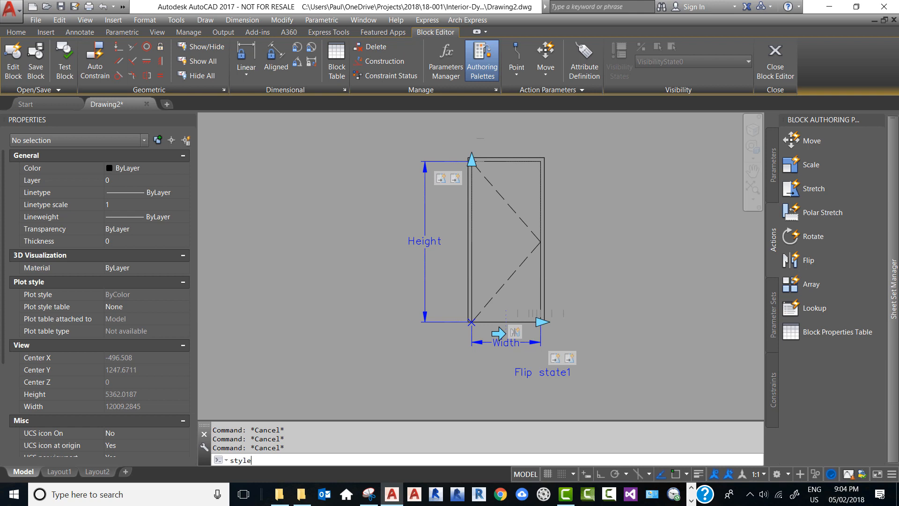
key(Return)
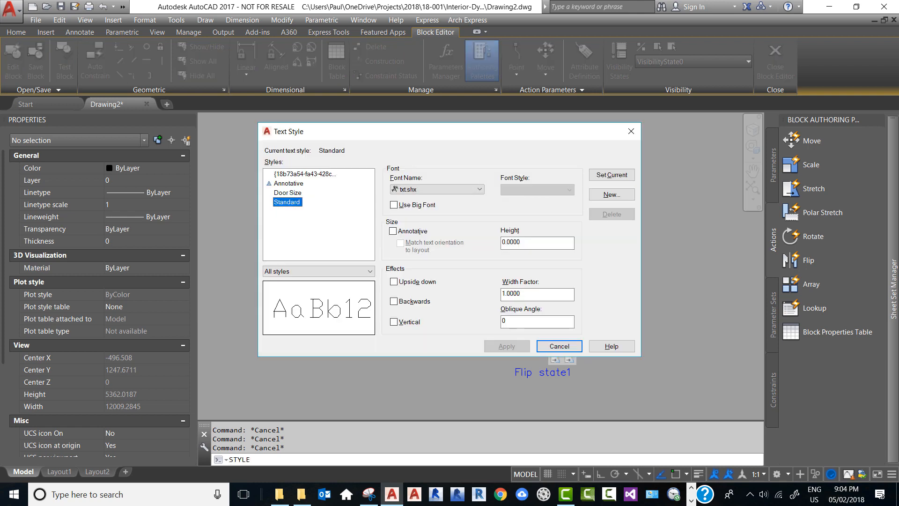
click(287, 193)
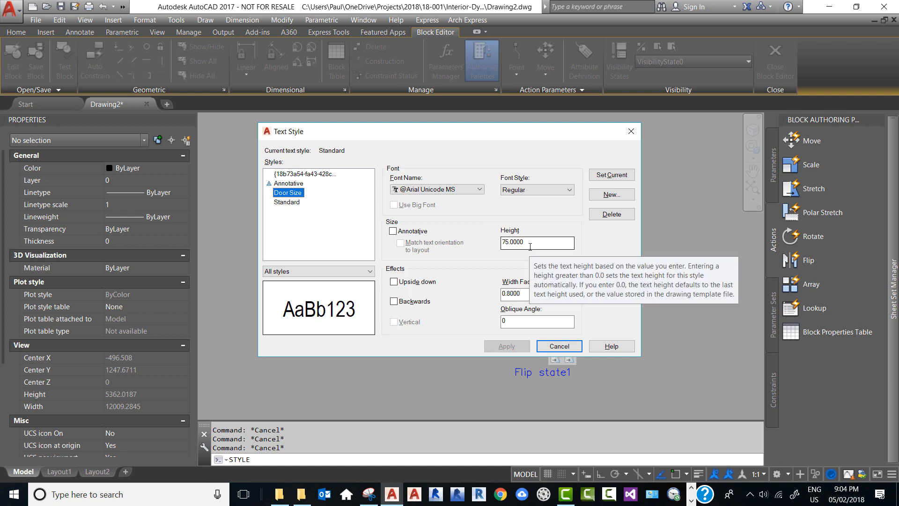
click(555, 347)
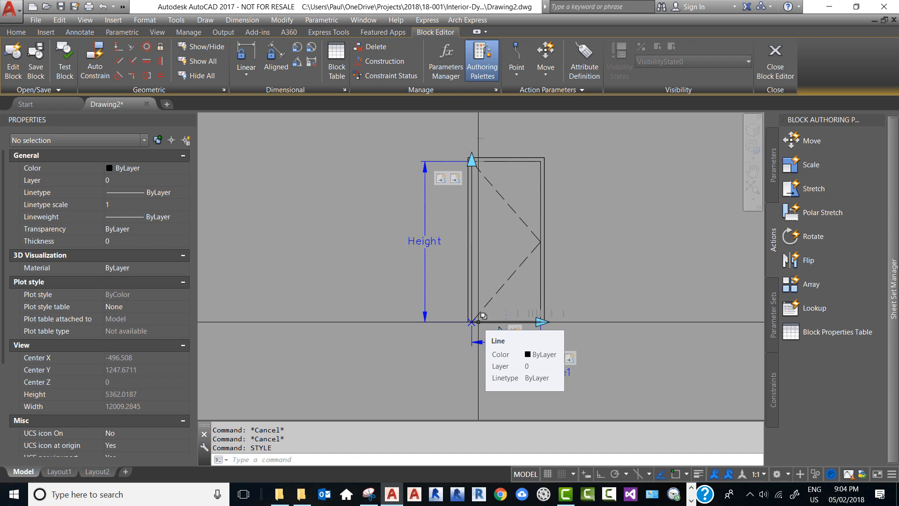
Start horizontal single-line text 100 high just inside the door's lower-left corner, with Ortho on.
text(dtext)
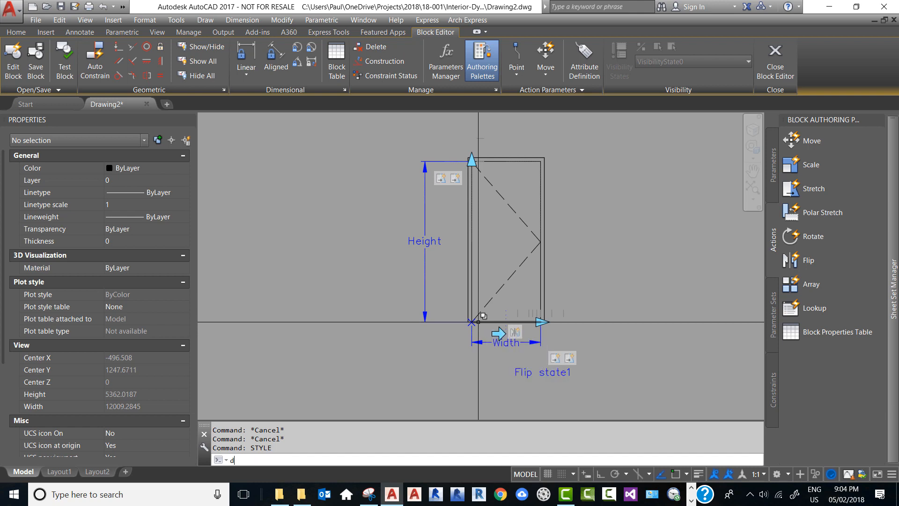
key(Return)
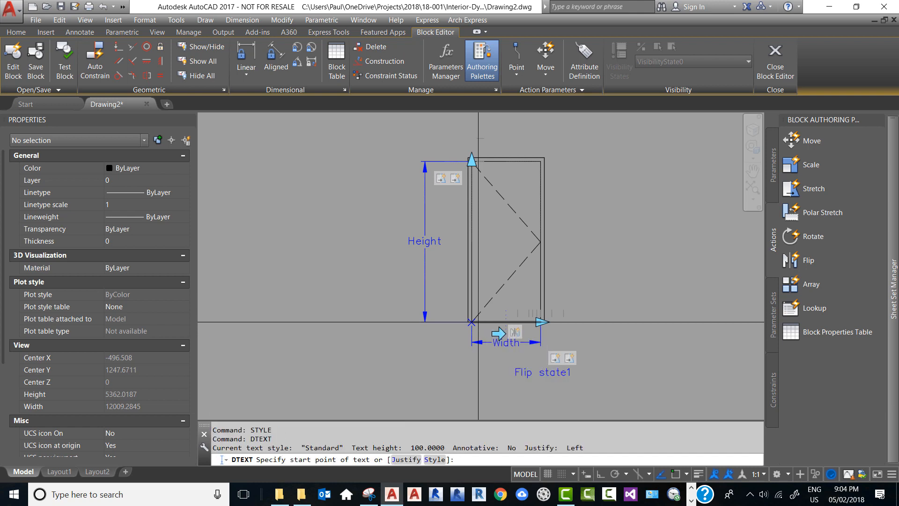
scroll(479, 321, up, 5)
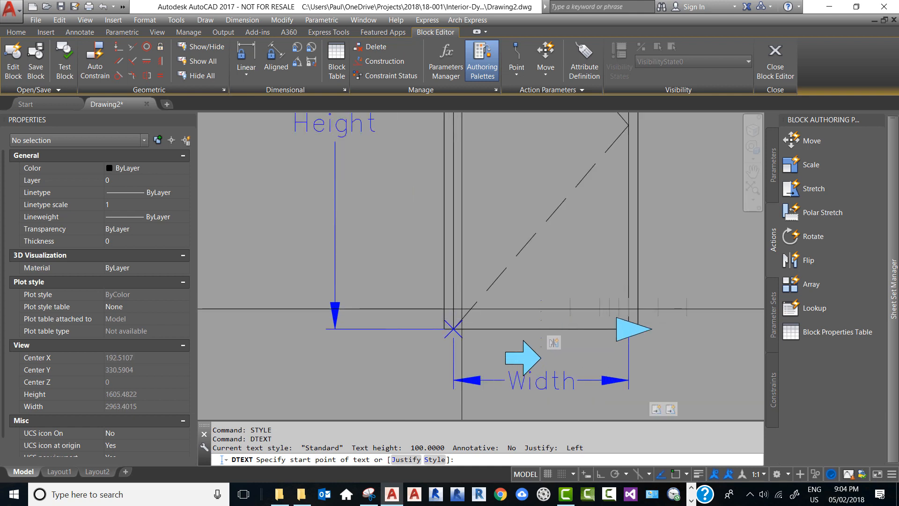
click(462, 309)
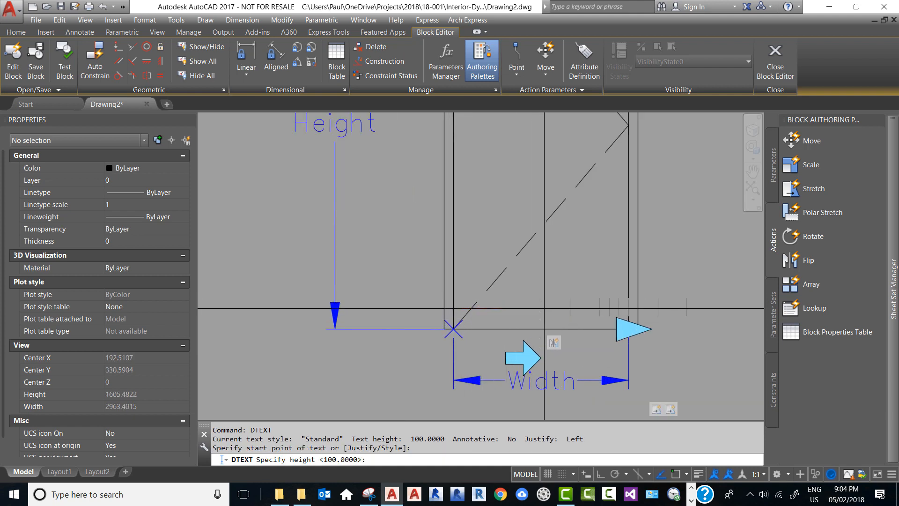
key(F8)
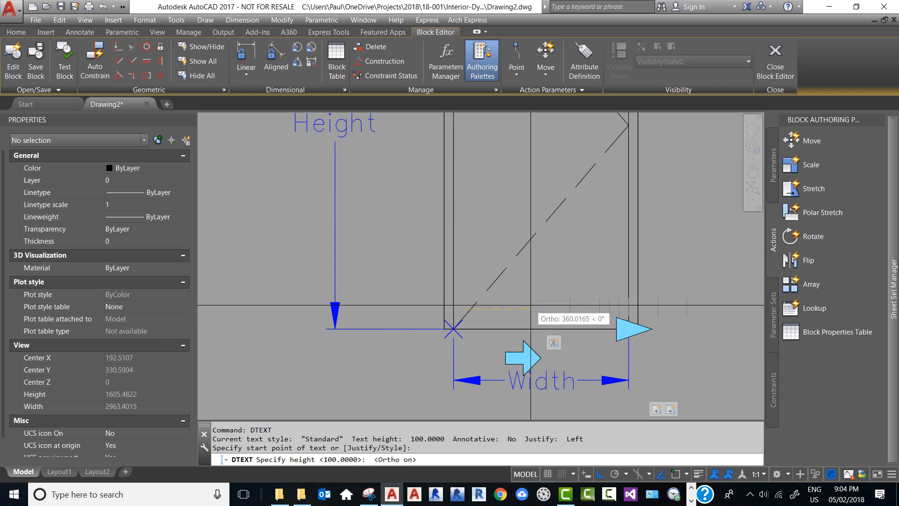
click(533, 306)
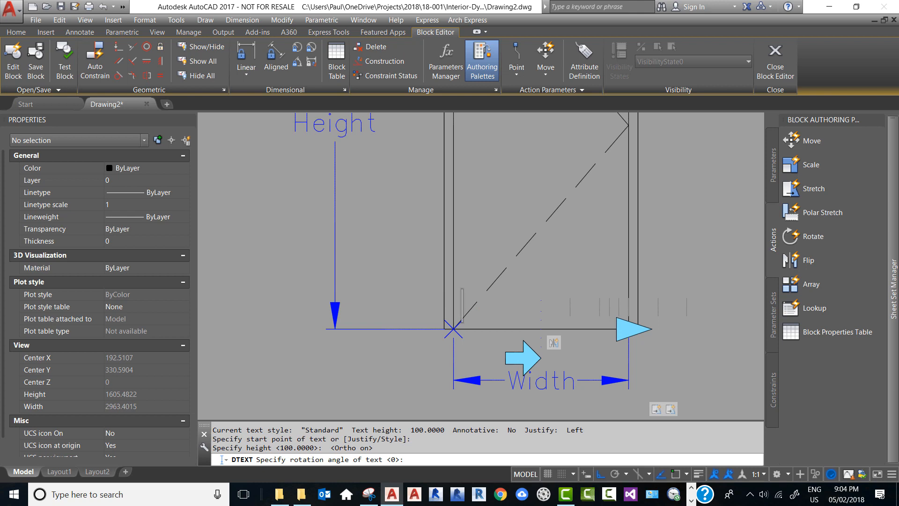
Insert an Object field as the text, showing the door's bottom line Length in Decimal format with precision 0.
key(ctrl+f)
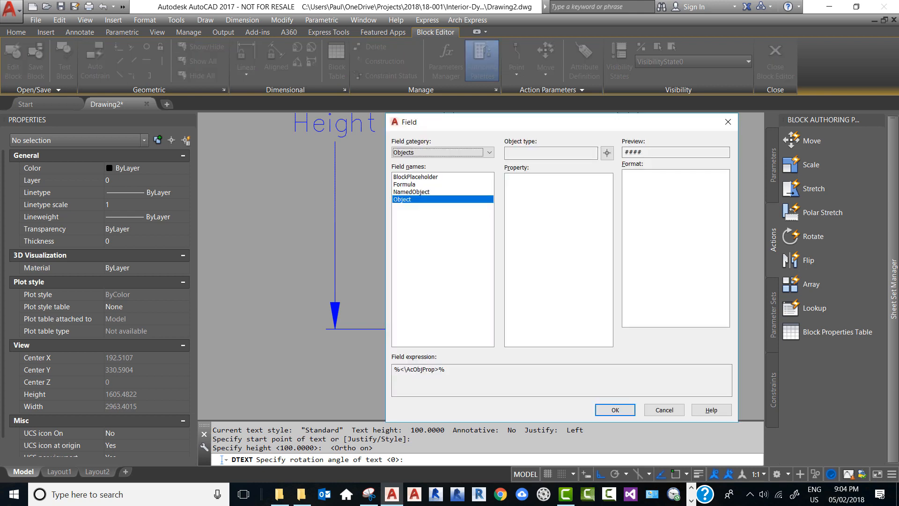
click(423, 201)
click(607, 154)
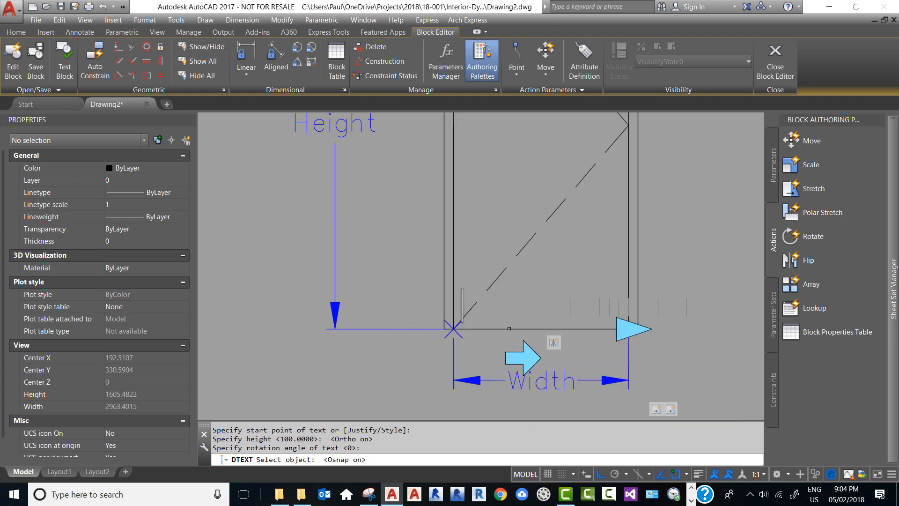
click(509, 328)
click(515, 215)
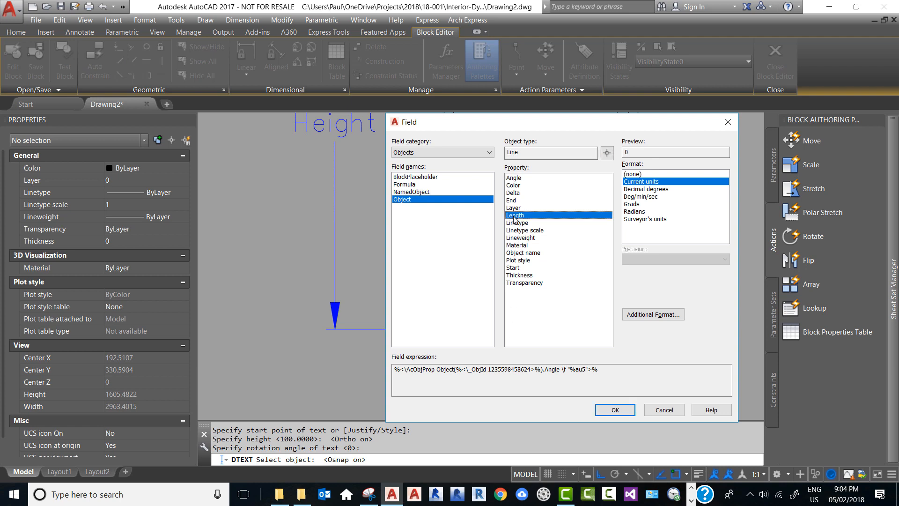
click(635, 189)
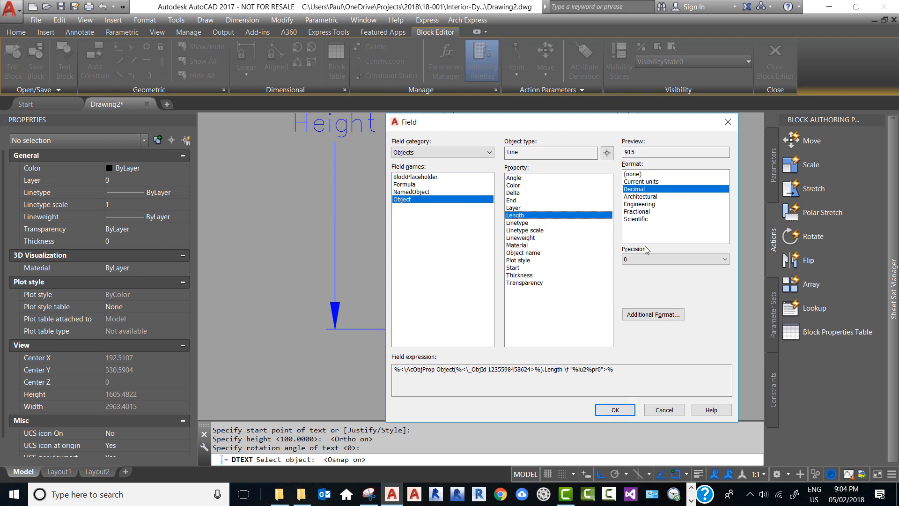
click(615, 410)
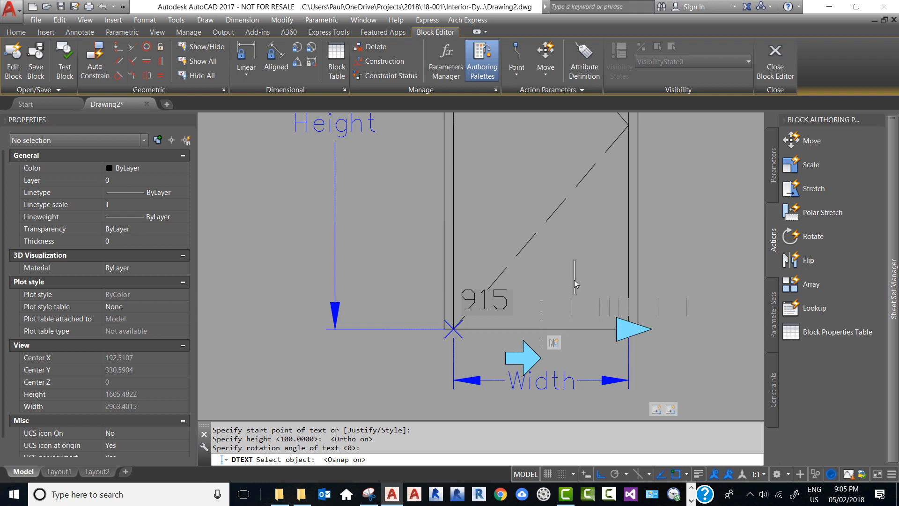
key(Escape)
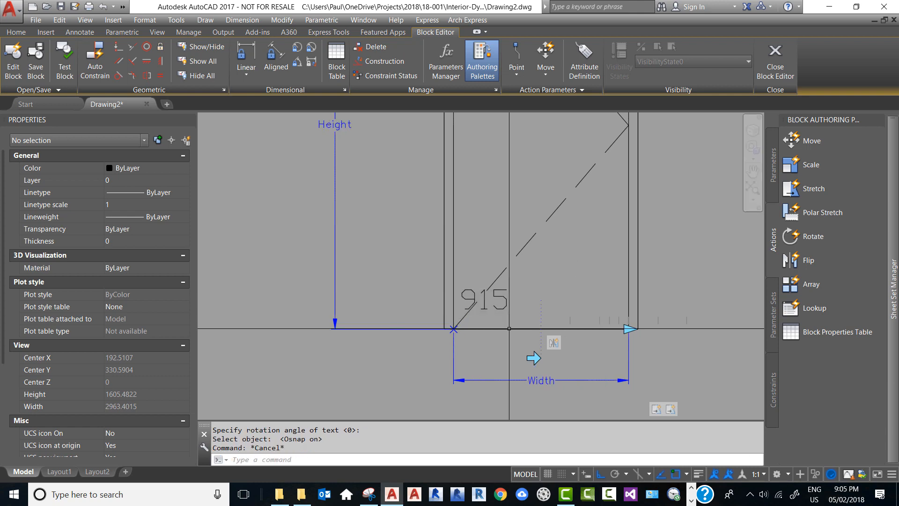
Edit the door size text and append an "x" after the width field.
double_click(509, 298)
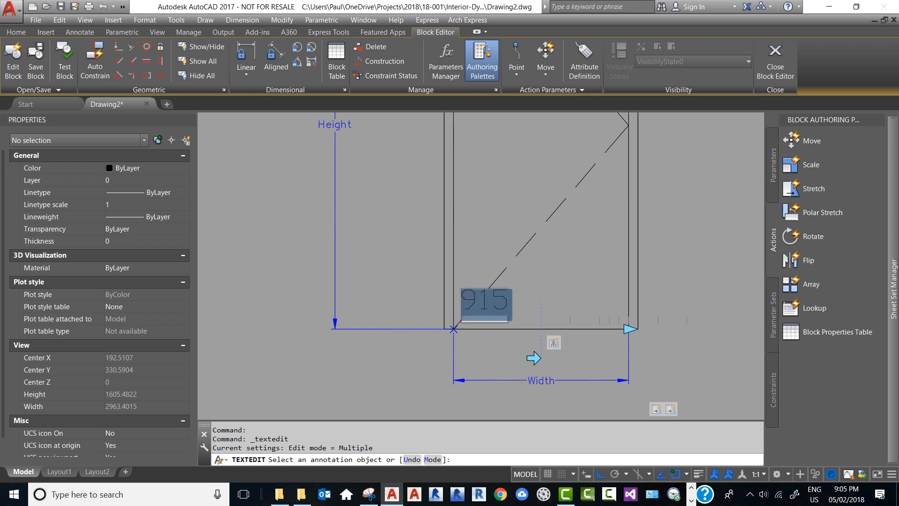
click(679, 304)
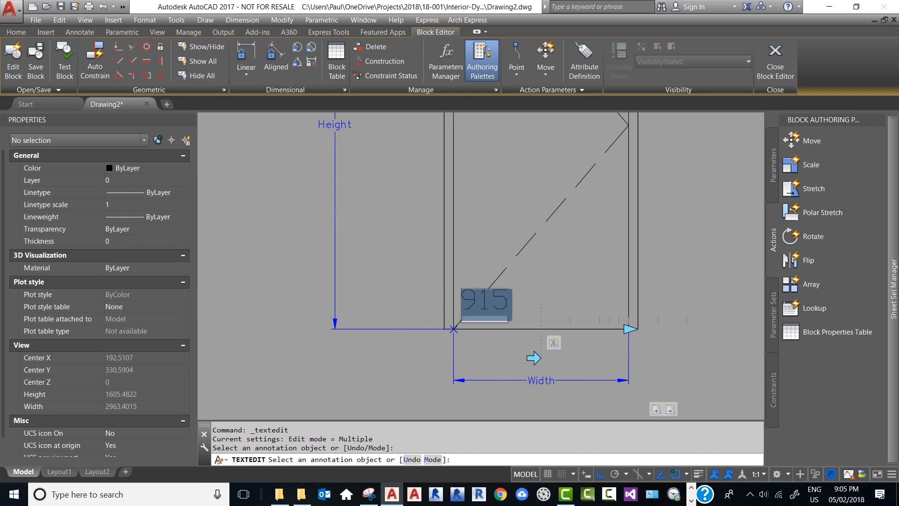
click(513, 302)
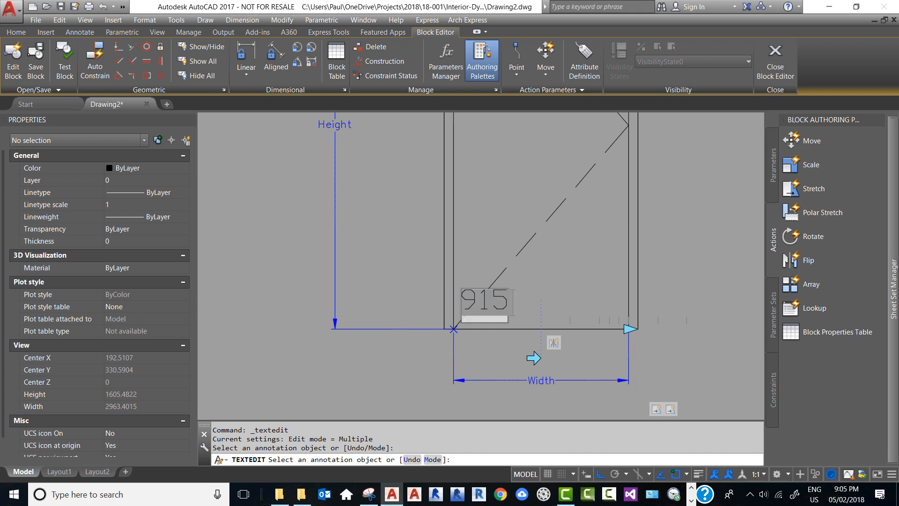
text(x)
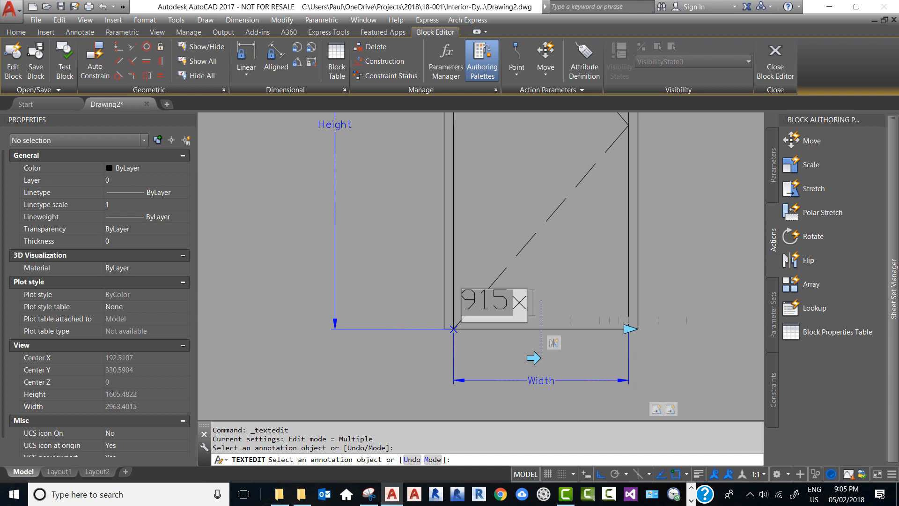
Insert an Object field after the "x" showing the Length of the door's left vertical line in Decimal format with precision 0.
key(ctrl+f)
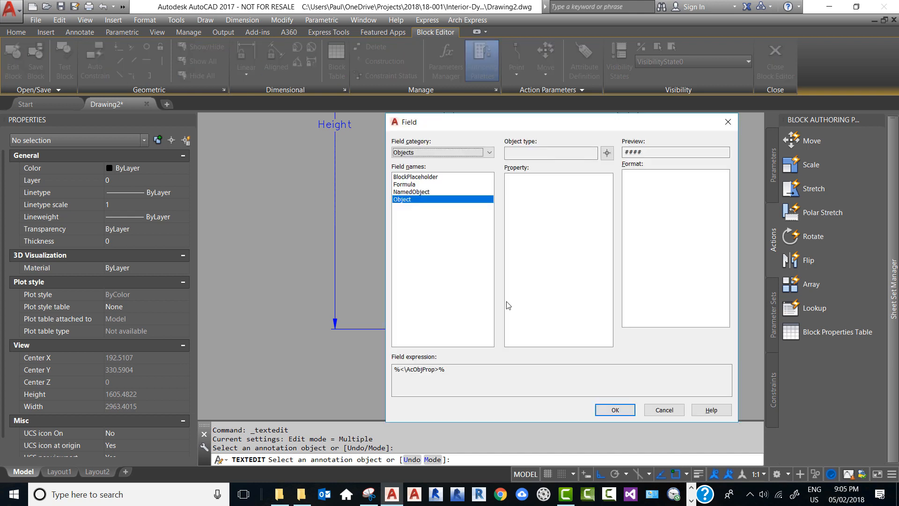
click(607, 153)
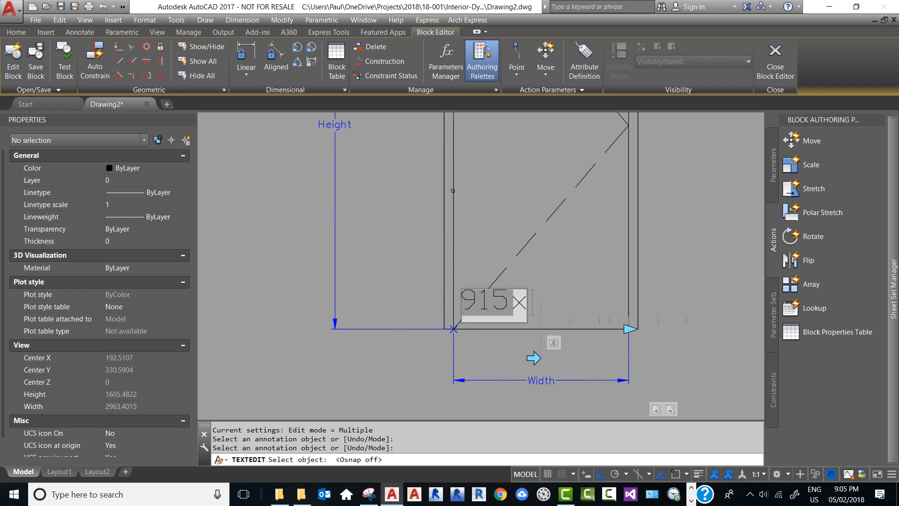
click(541, 334)
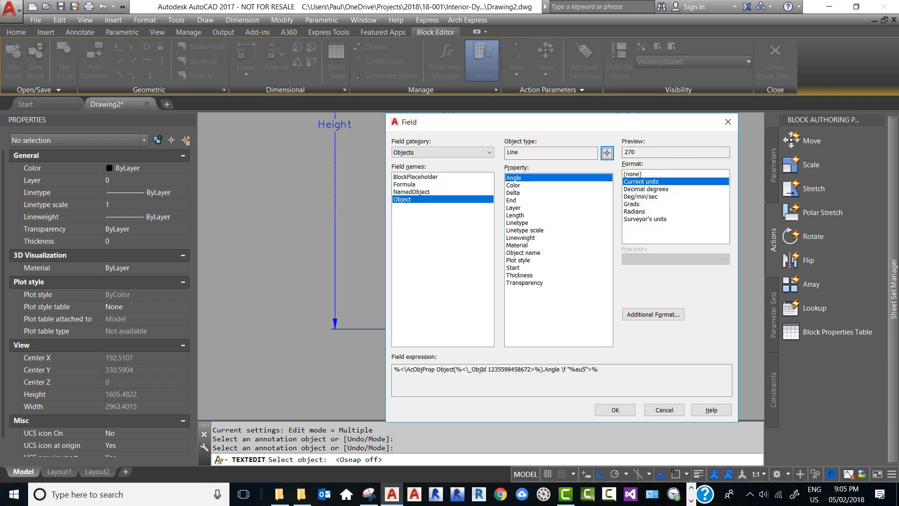
click(515, 216)
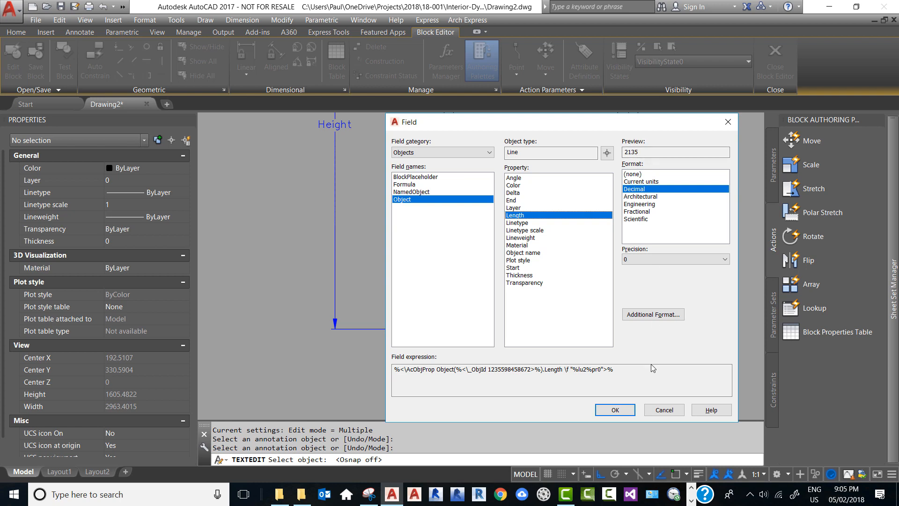
click(618, 411)
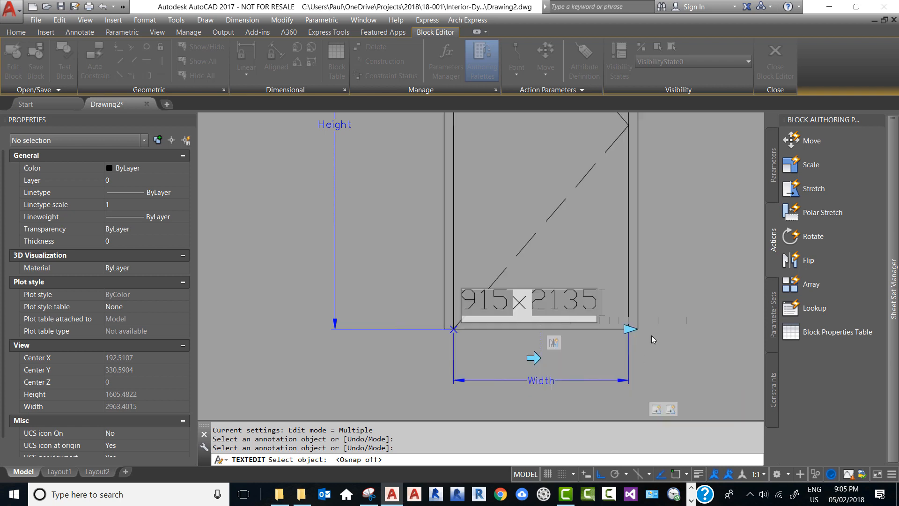
click(679, 291)
key(Return)
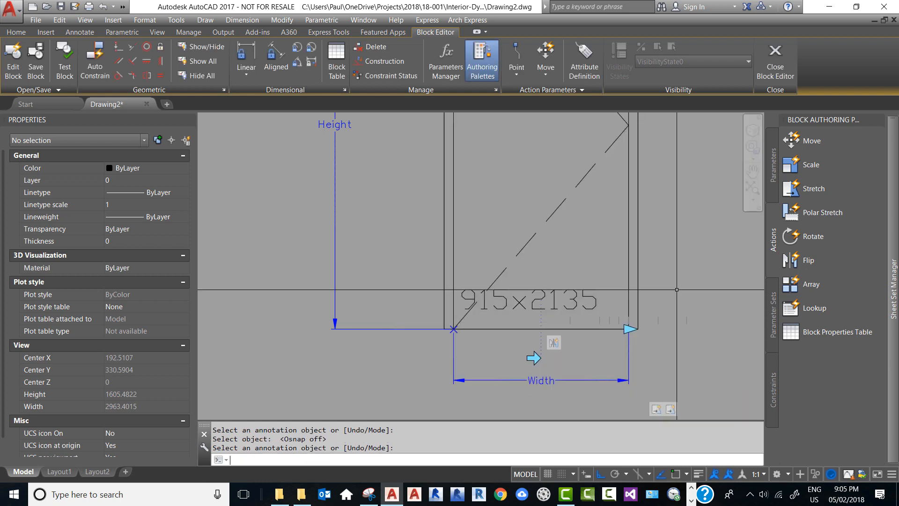
Assign the Door Size text style to the door size label.
click(678, 291)
click(585, 293)
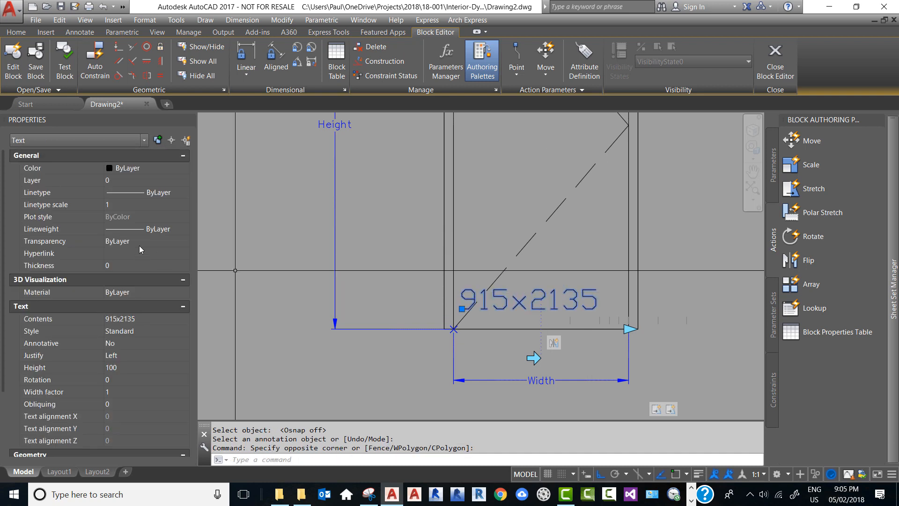
click(165, 331)
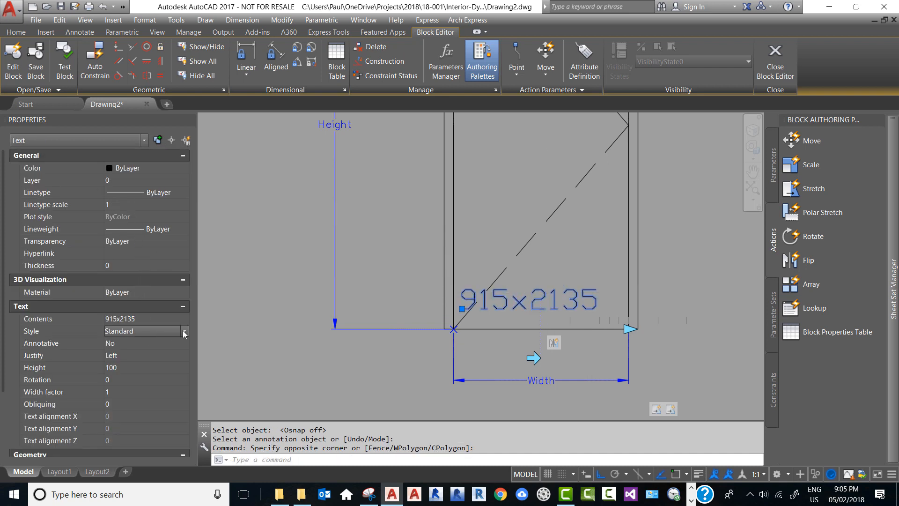
click(184, 332)
click(131, 361)
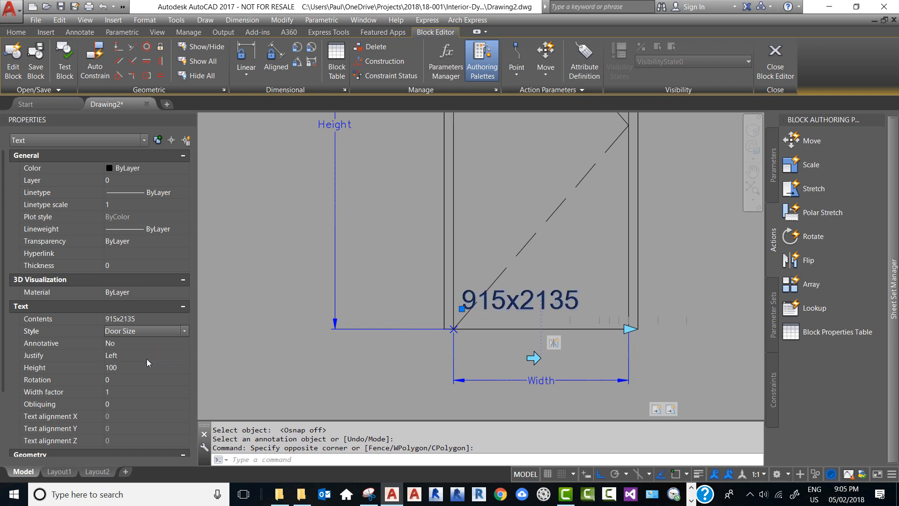
key(Escape)
key(Escape)
key(Escape)
Move the door size label straight down so it sits just above the door's bottom line.
scroll(608, 295, up, 5)
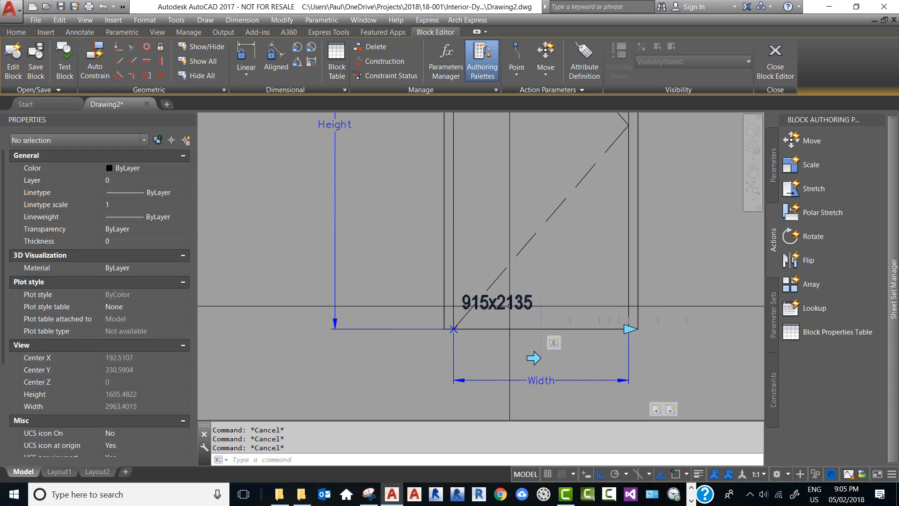
text(m)
key(space)
click(603, 322)
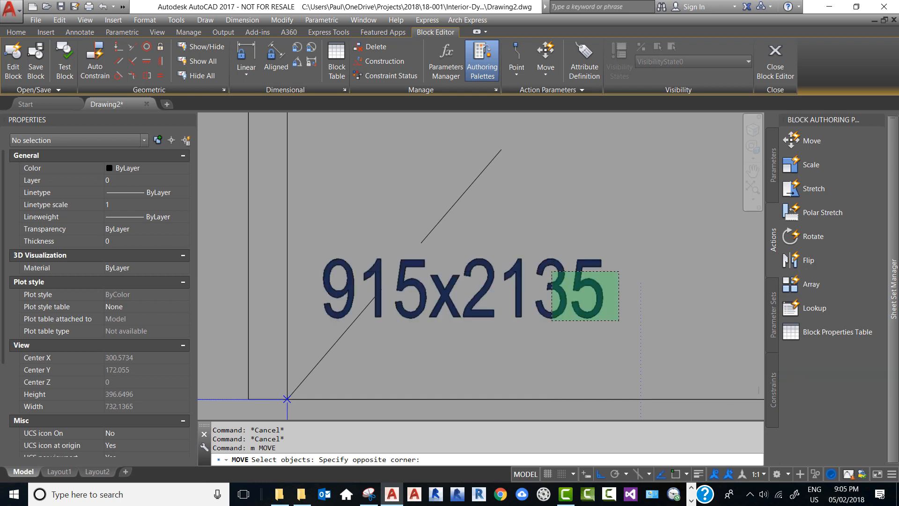
click(546, 266)
key(Return)
click(656, 217)
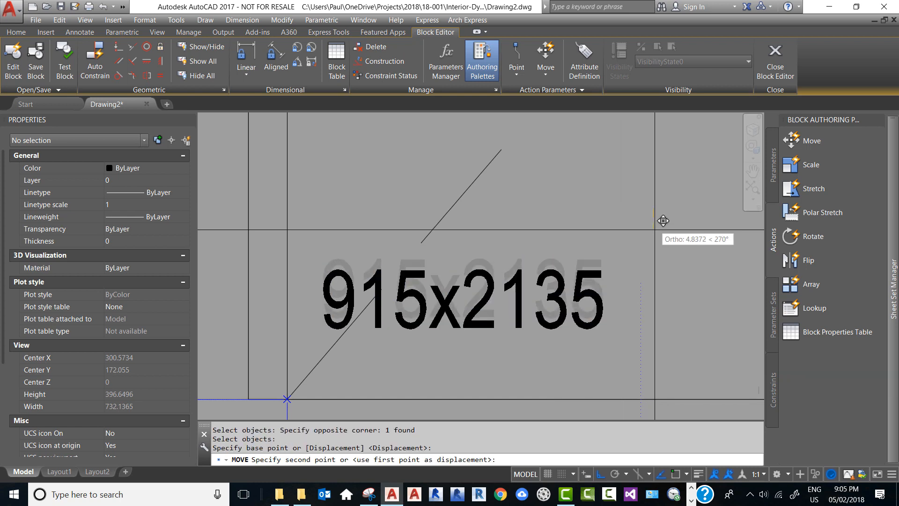
click(654, 277)
Move the door size label slightly to the right, away from the door's lower-left corner.
text(m)
key(space)
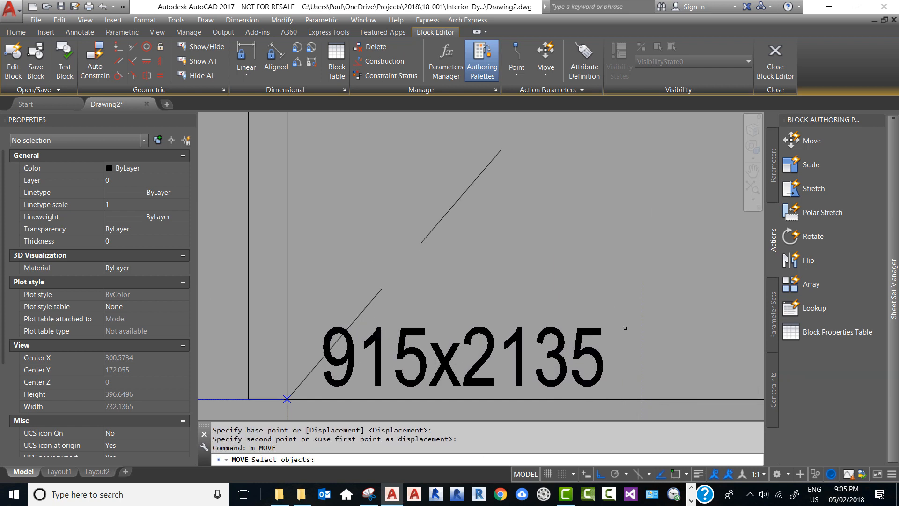
click(627, 347)
click(585, 321)
key(space)
click(556, 269)
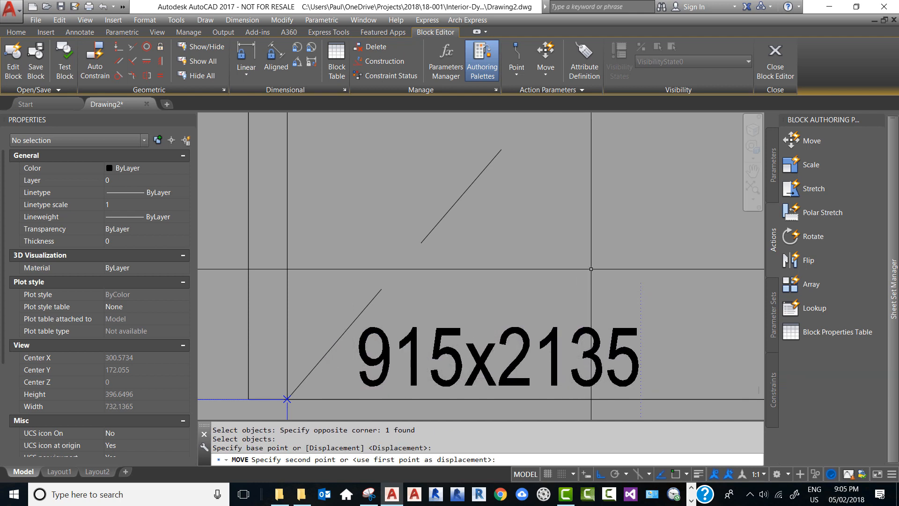
click(591, 269)
key(Escape)
key(Escape)
Modify the selection set of the Flip1 action to add the door size label.
scroll(377, 225, down, 8)
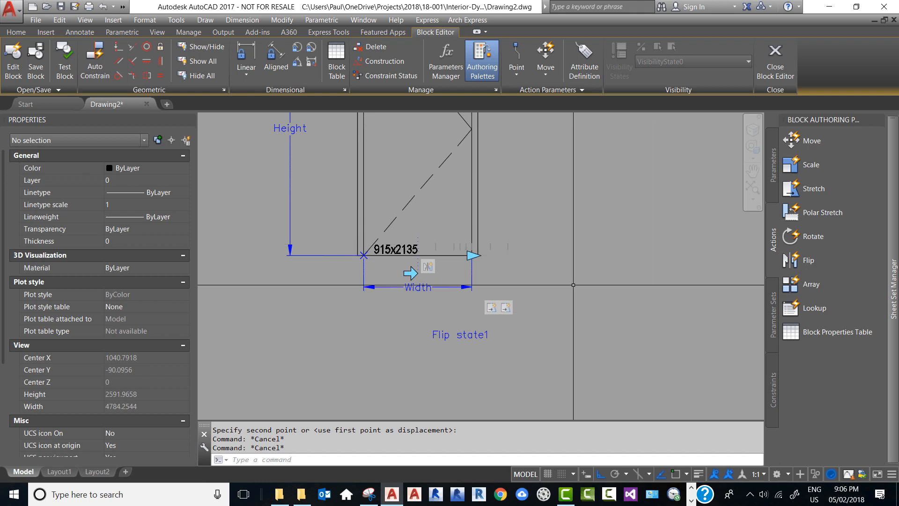
scroll(593, 291, down, 3)
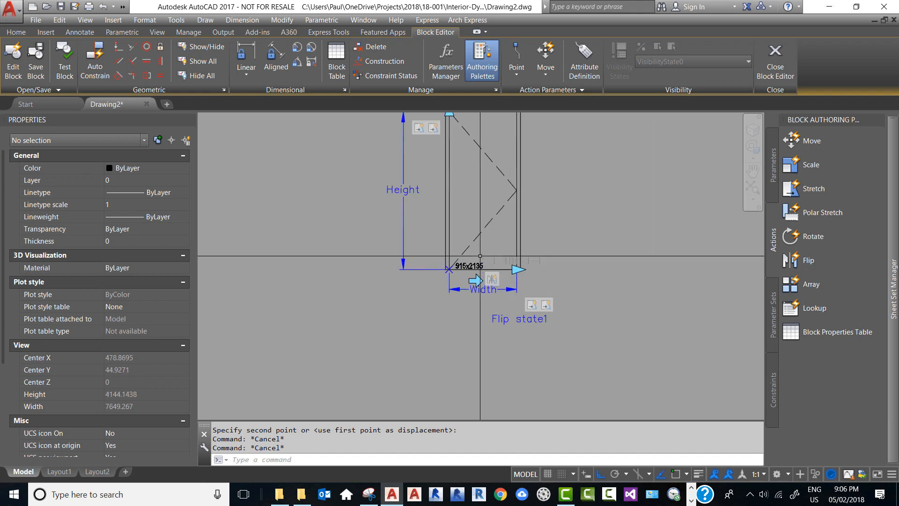
scroll(460, 259, up, 4)
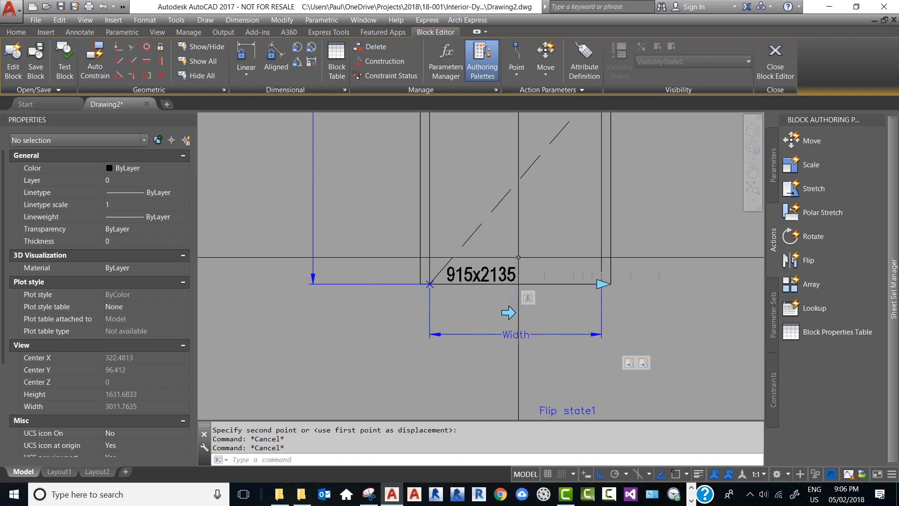
scroll(550, 308, down, 2)
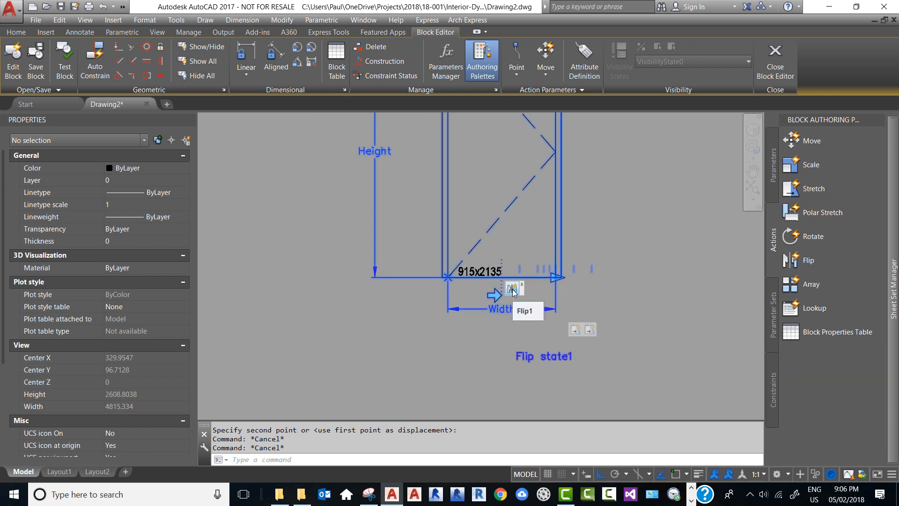
right_click(514, 291)
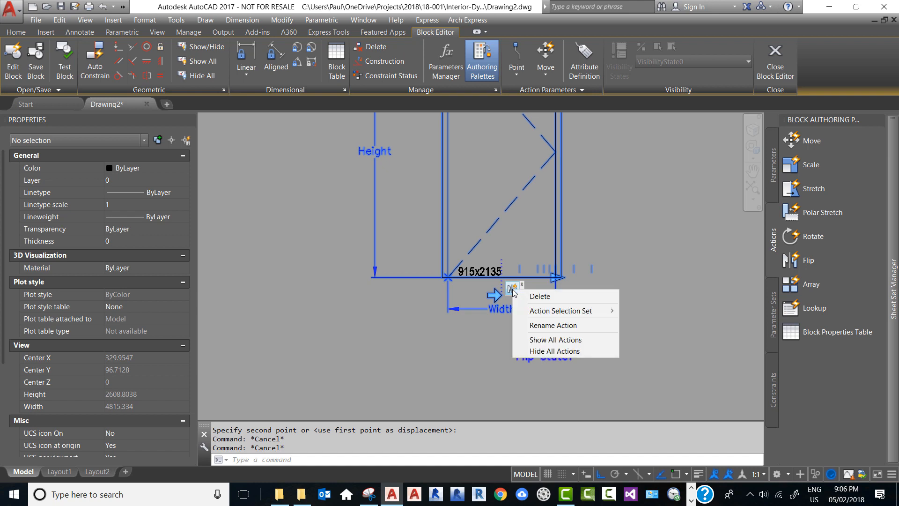
mouse_move(564, 317)
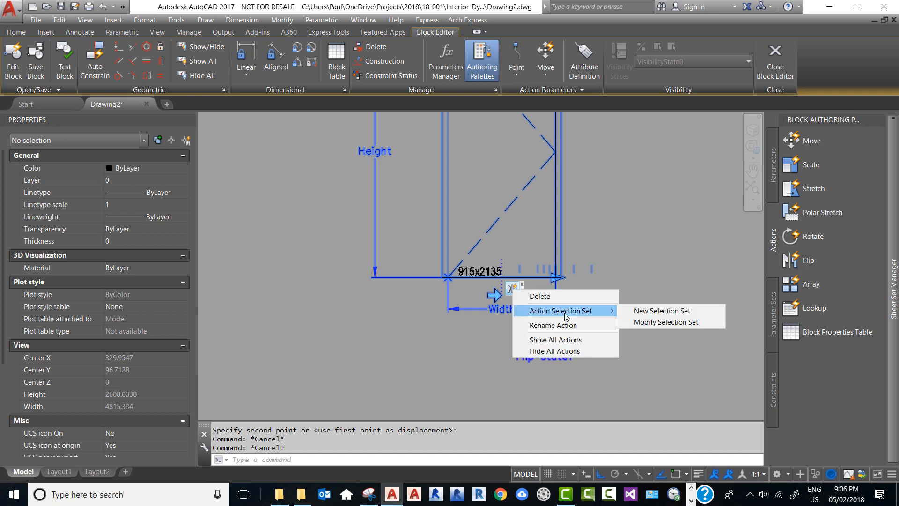
click(661, 322)
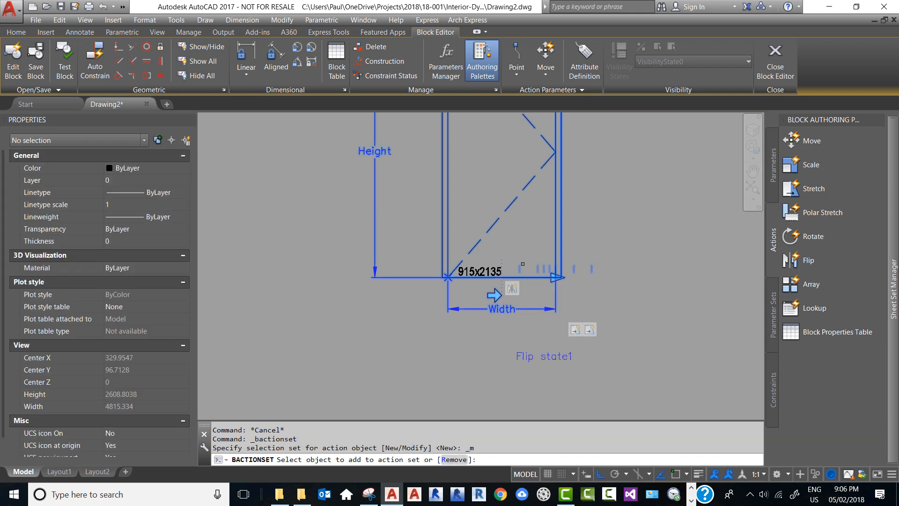
click(494, 271)
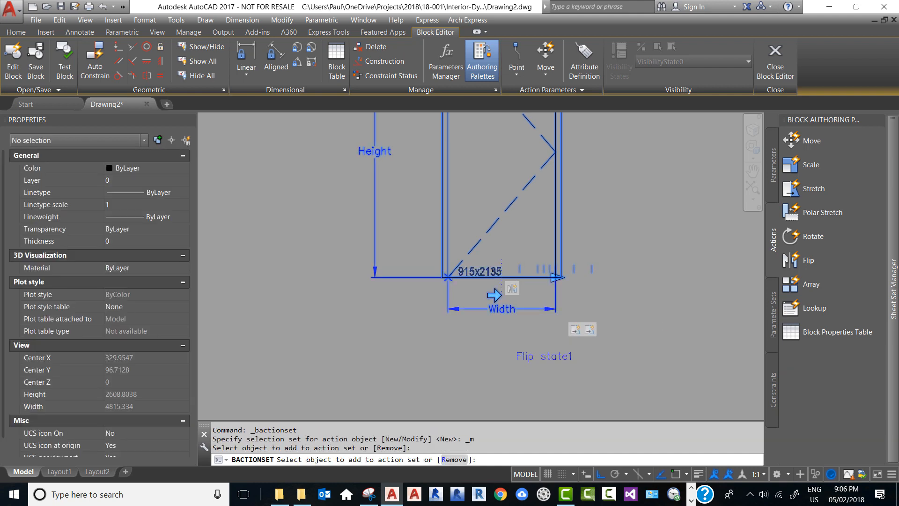
right_click(632, 229)
click(656, 238)
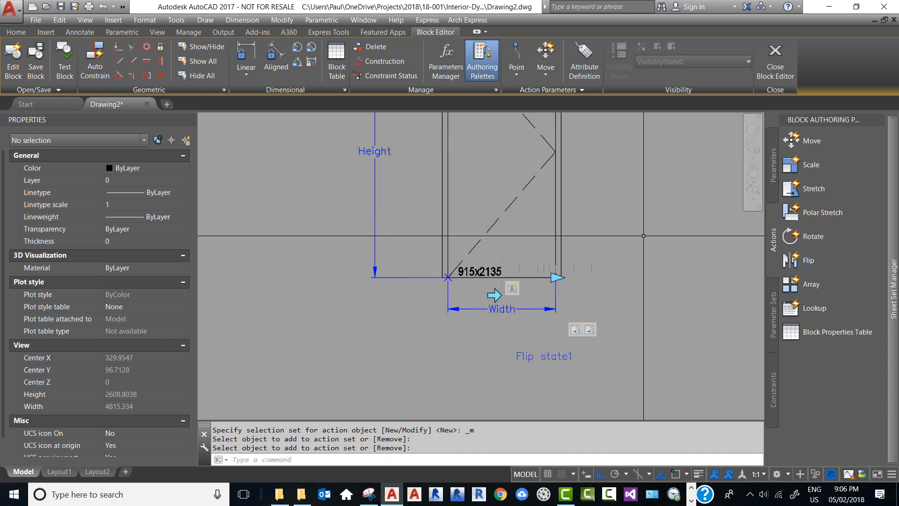
Open the door elevation block in a test block window.
scroll(526, 276, down, 2)
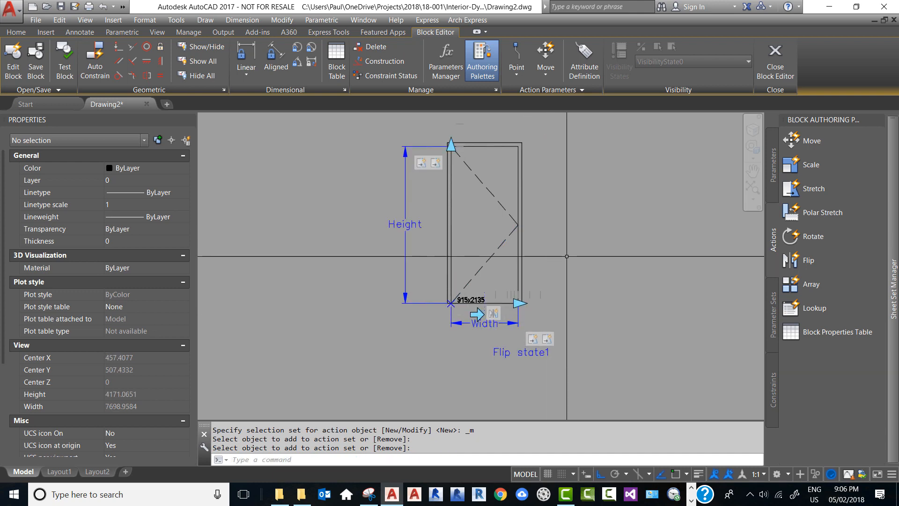
click(64, 71)
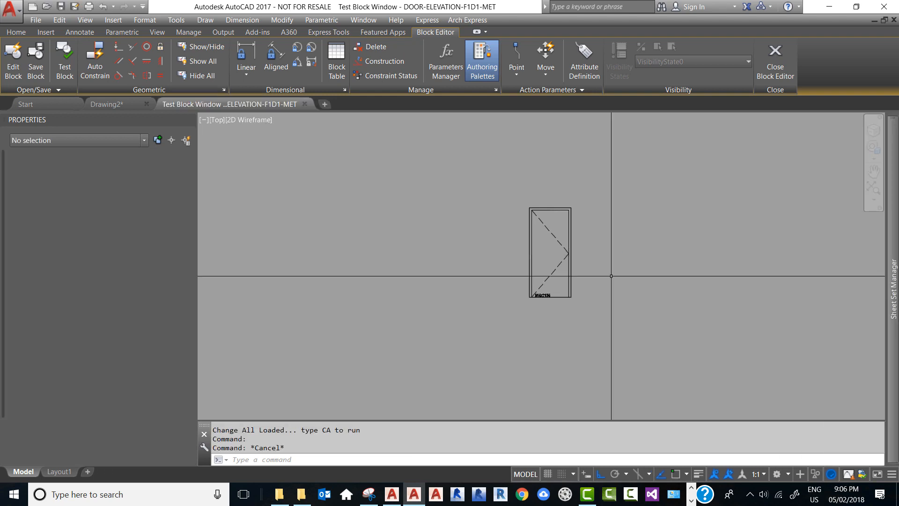
scroll(550, 294, up, 2)
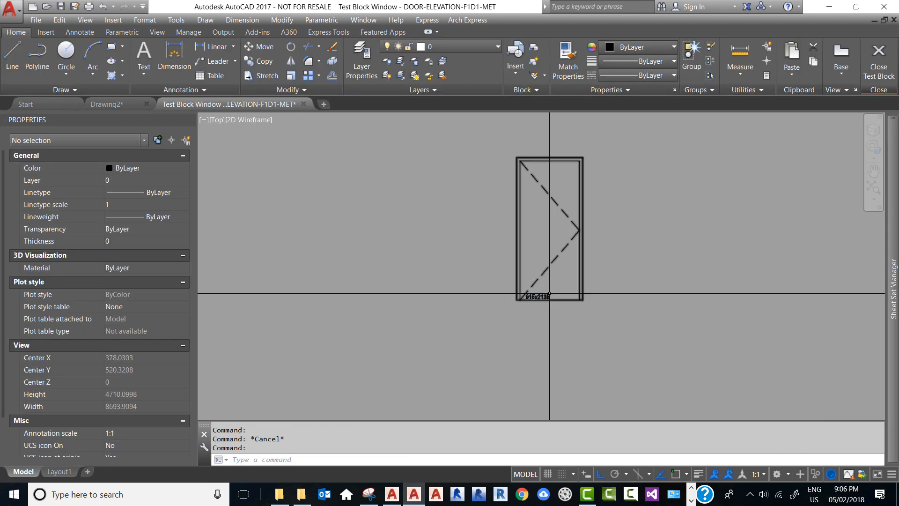
Stretch the test door's width to 1070 and regenerate the whole model to update its size label.
click(638, 323)
click(585, 279)
click(597, 304)
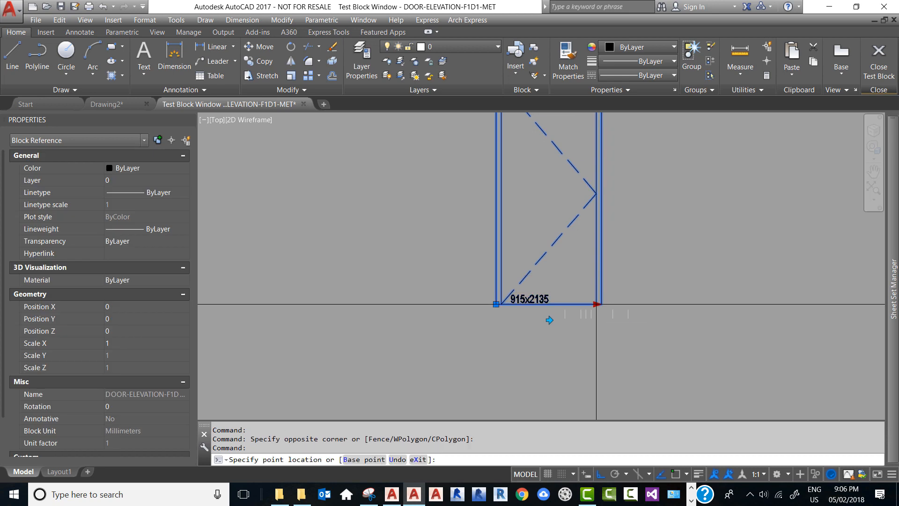
click(618, 302)
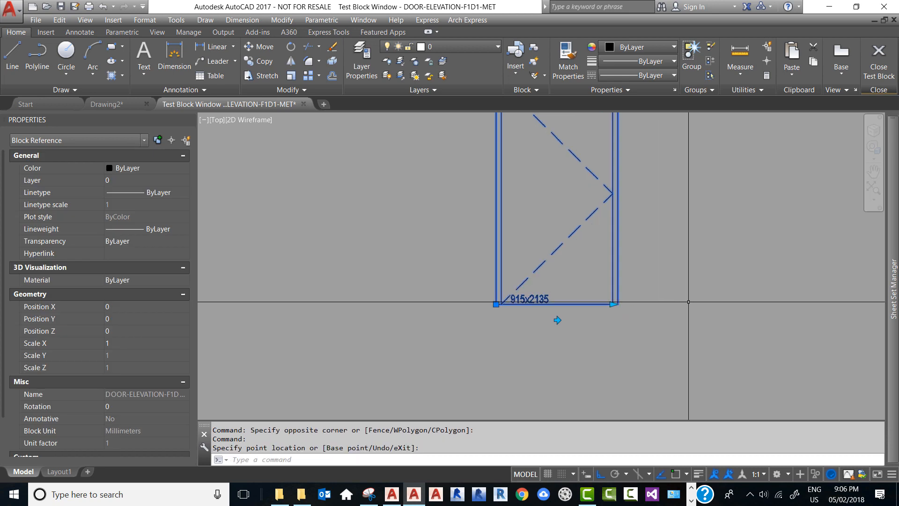
key(Escape)
key(Escape)
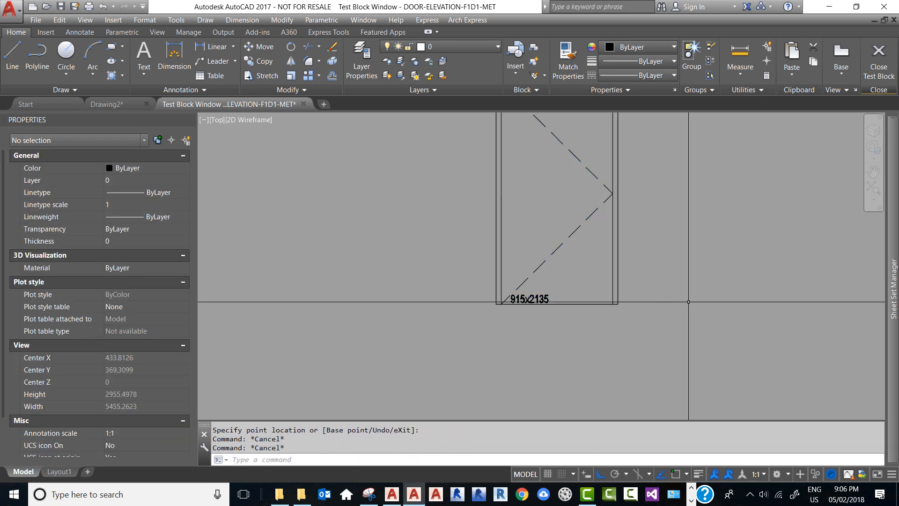
text(rea)
key(Return)
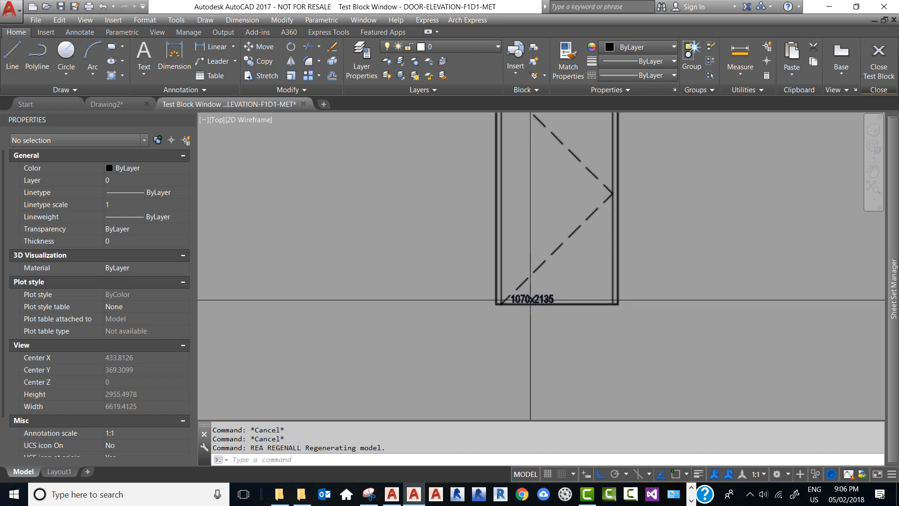
Stretch the test door's width to 865 and regenerate the whole model to update its size label.
click(659, 327)
click(596, 277)
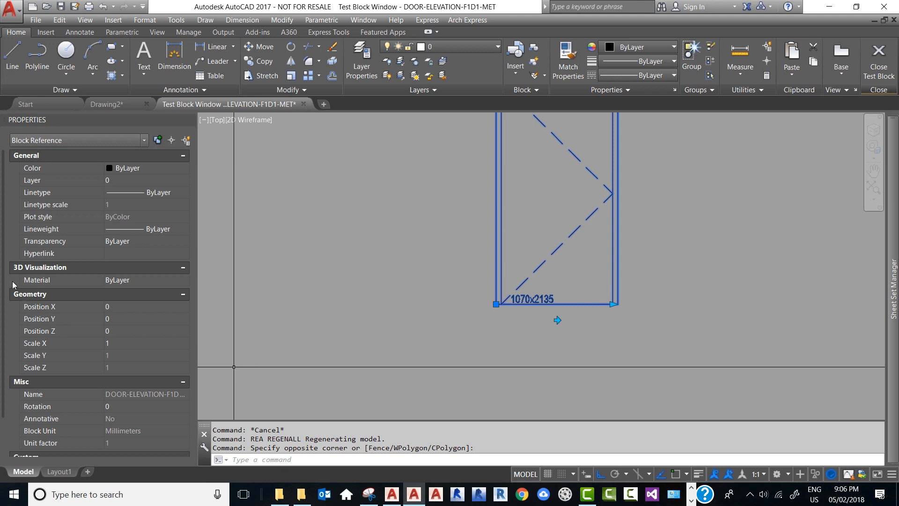
drag(4, 280, 3, 334)
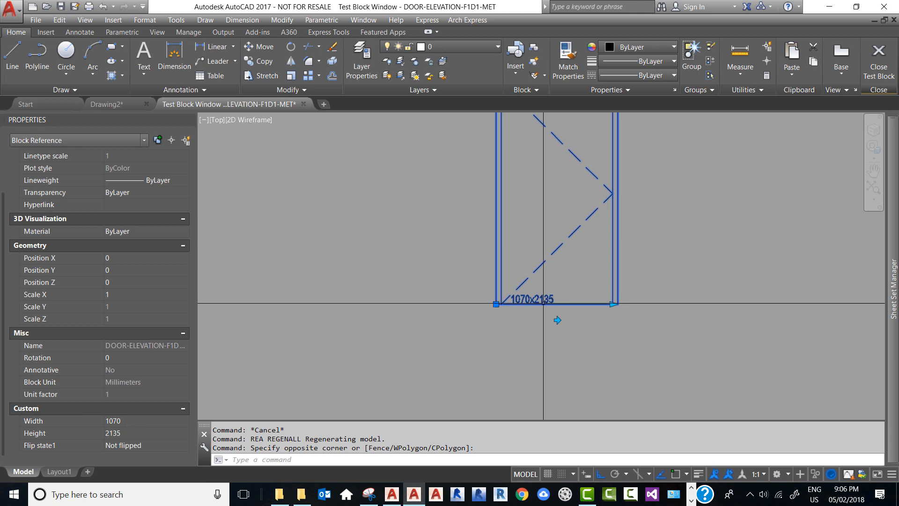
click(613, 304)
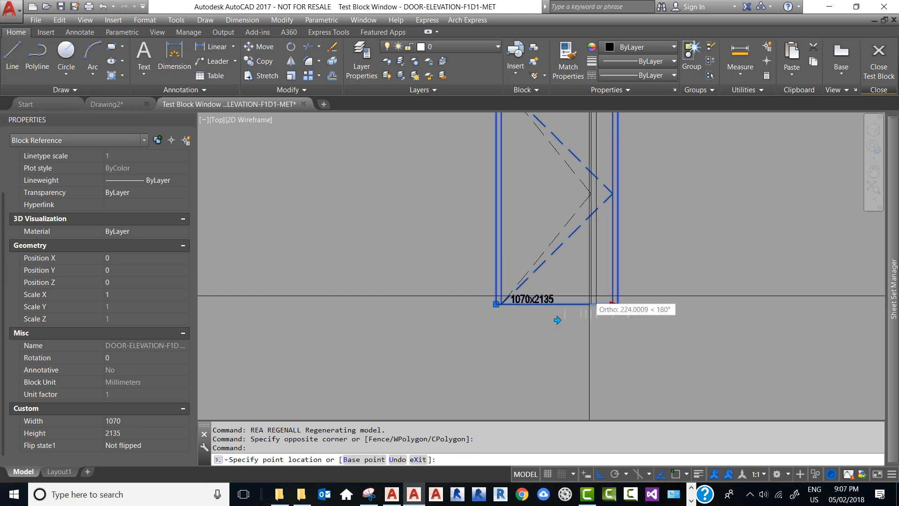
key(Escape)
key(Escape)
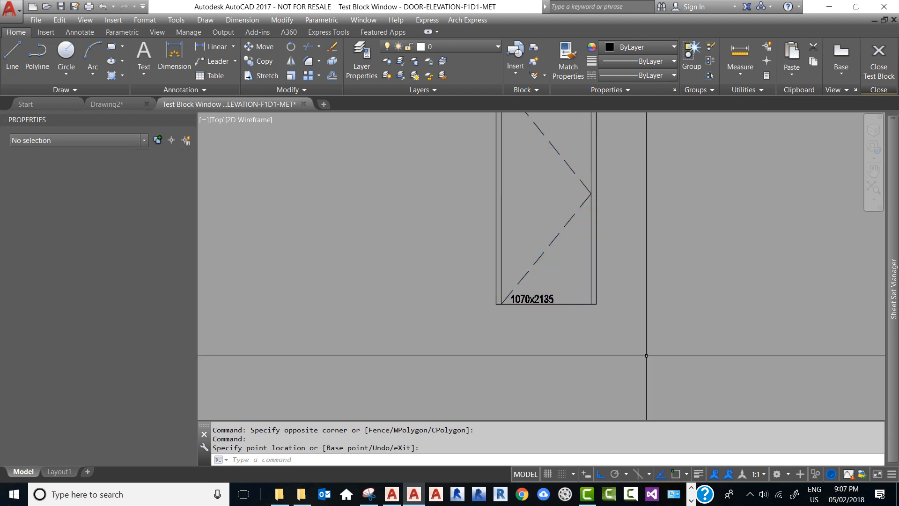
text(rea)
key(Return)
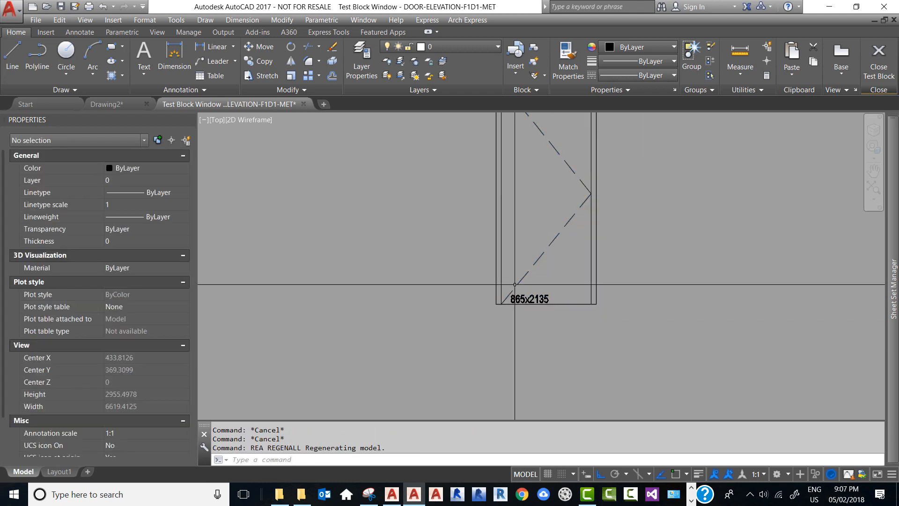
Stretch the test door's height to 2440 and regenerate the whole model to update its size label.
click(613, 319)
click(578, 281)
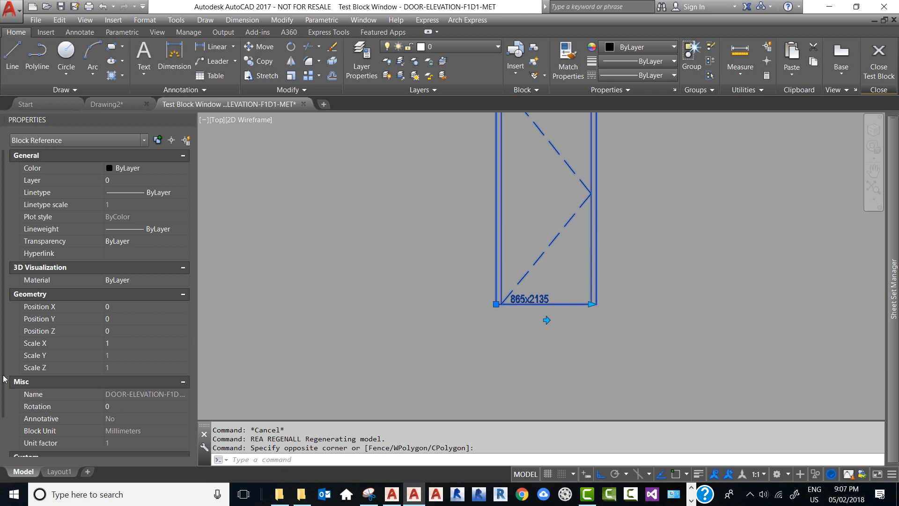
drag(3, 380, 3, 409)
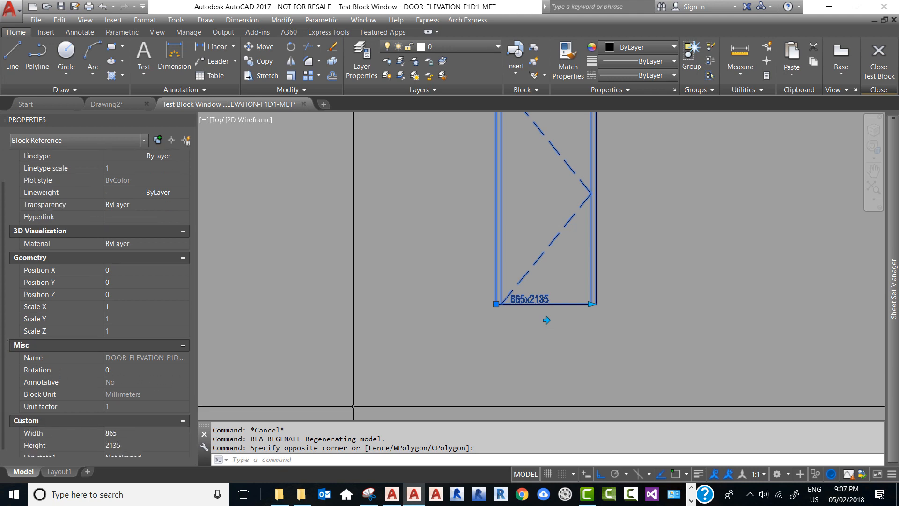
scroll(523, 212, down, 2)
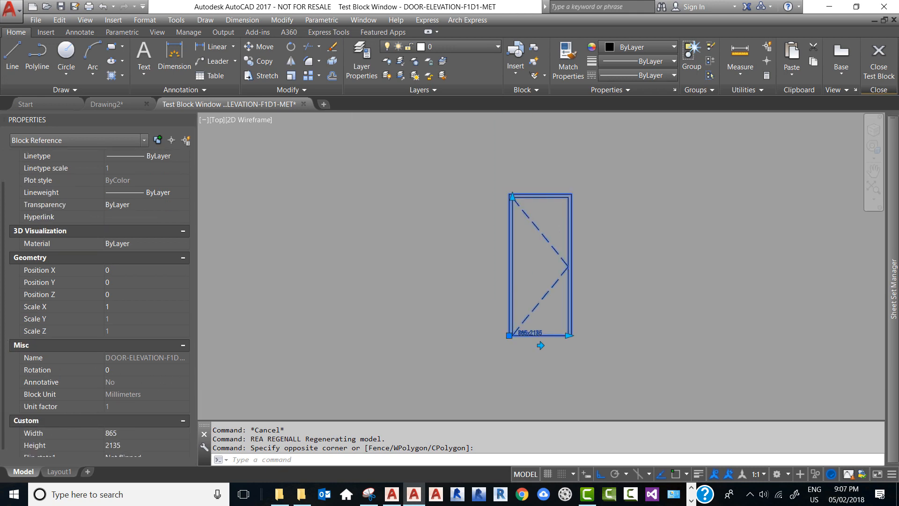
click(513, 197)
click(513, 177)
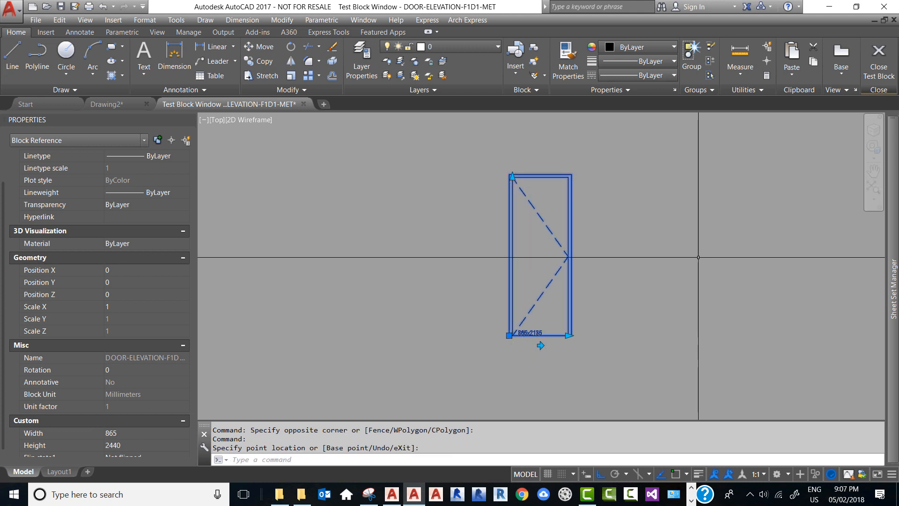
scroll(547, 353, up, 4)
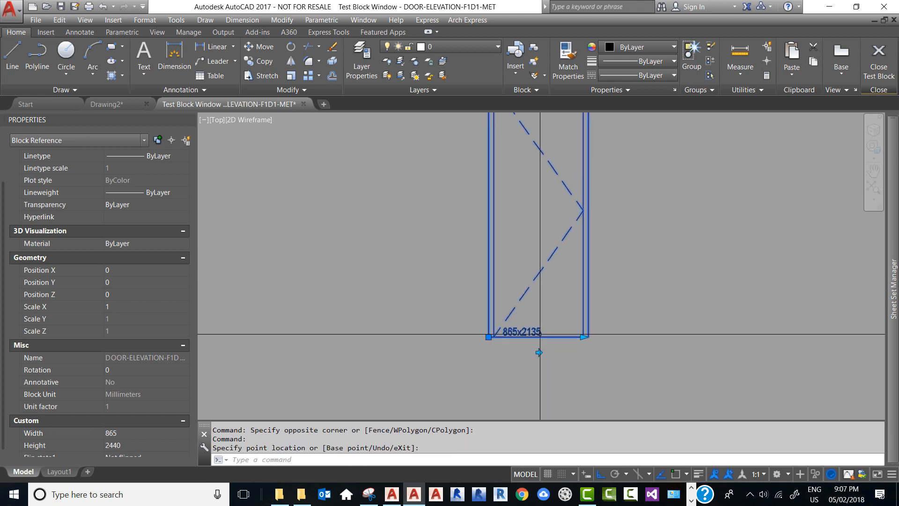
text(rea)
key(Return)
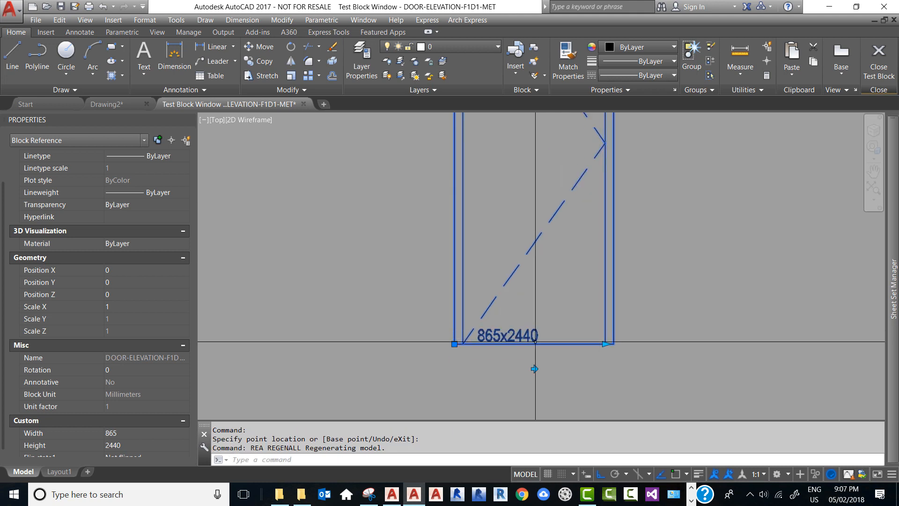
Flip the test door's swing to the opposite side and back to test the size label, then deselect the door.
scroll(515, 351, down, 2)
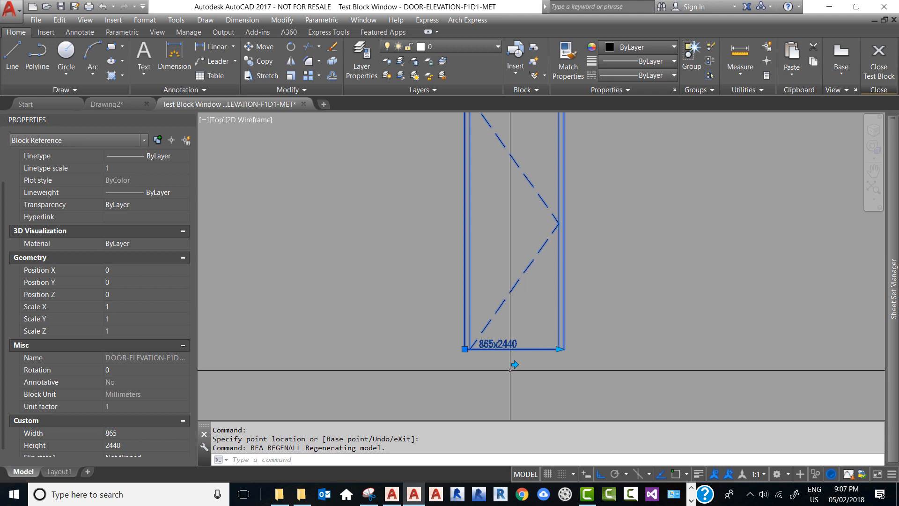
click(514, 364)
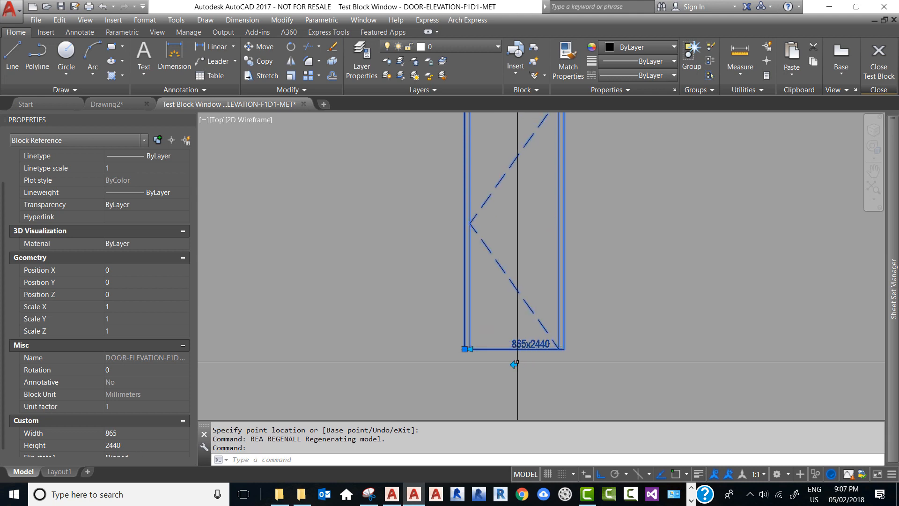
click(514, 364)
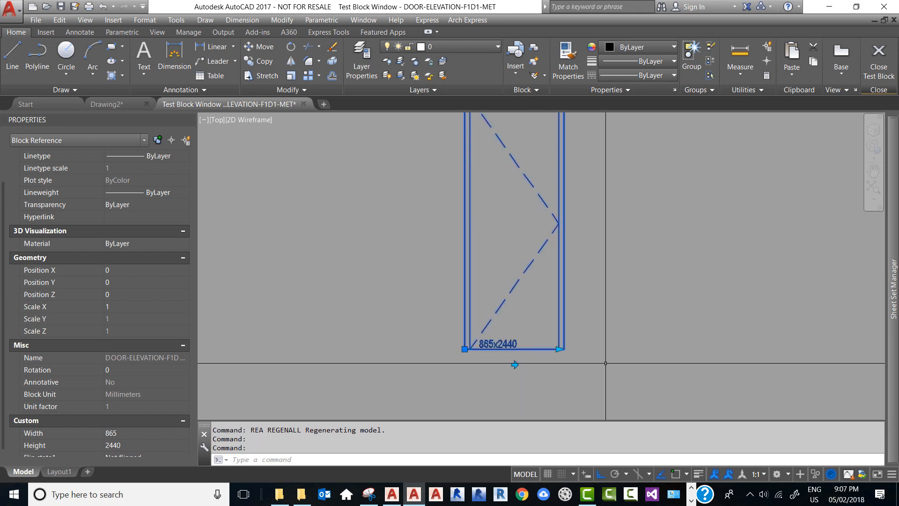
scroll(541, 363, down, 3)
key(Escape)
key(Escape)
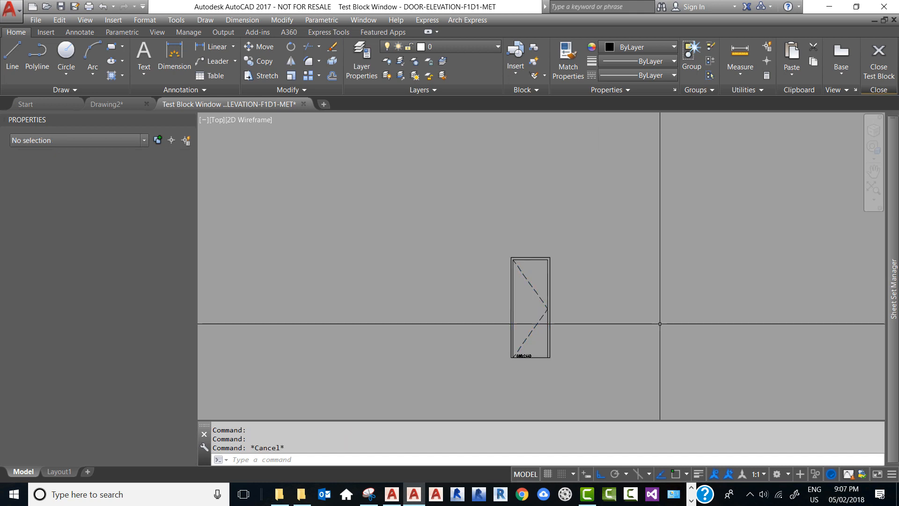
scroll(539, 353, up, 4)
scroll(496, 372, down, 2)
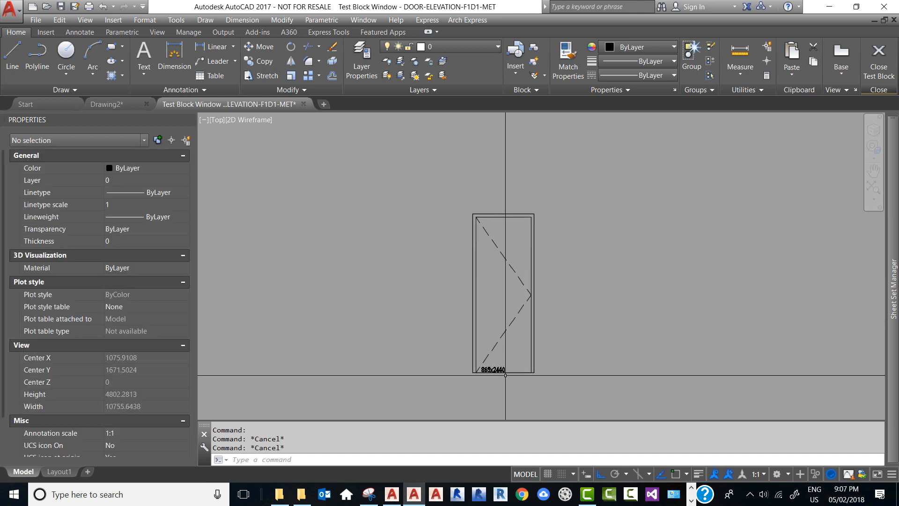